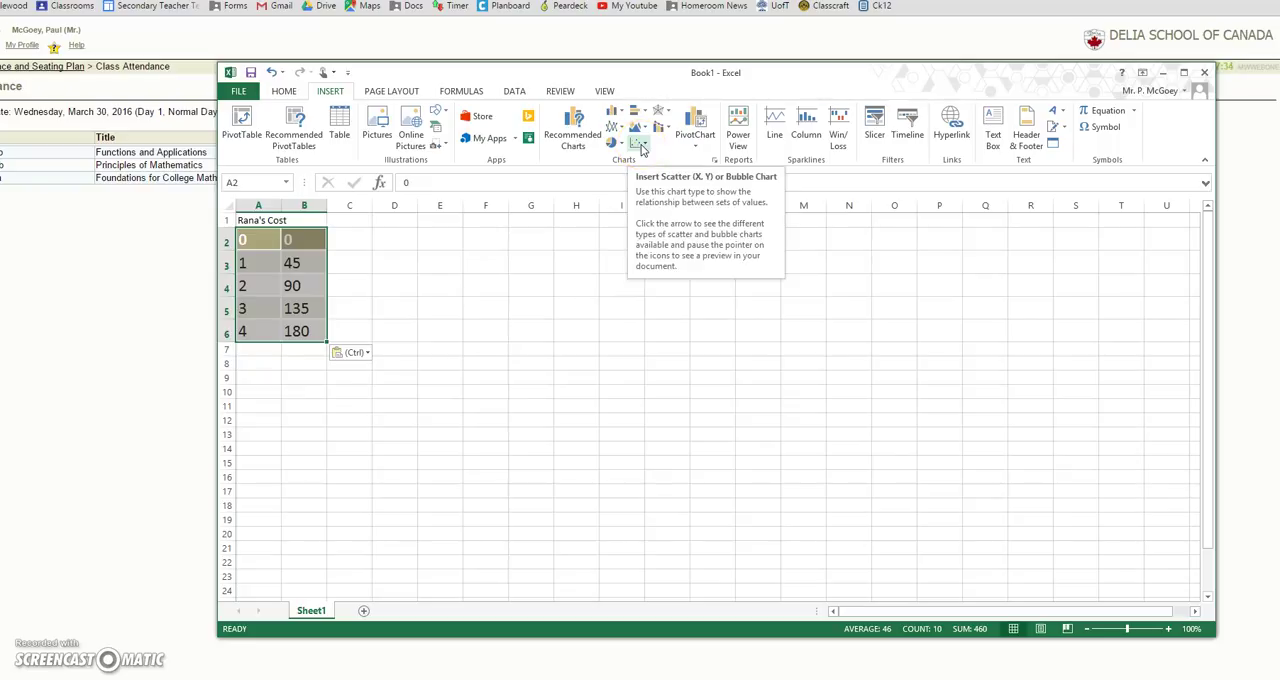
Step: Insert a 2-D Line with Markers chart from the table data in A2:B6
click(640, 149)
click(612, 134)
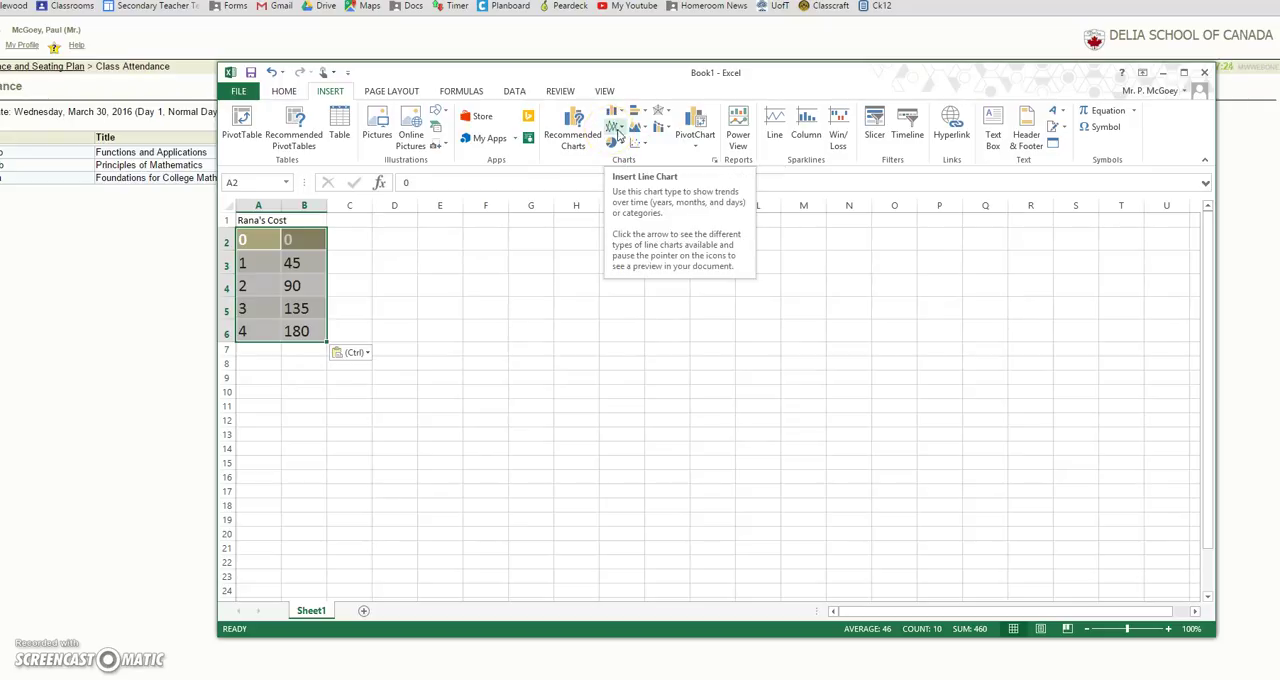
click(619, 134)
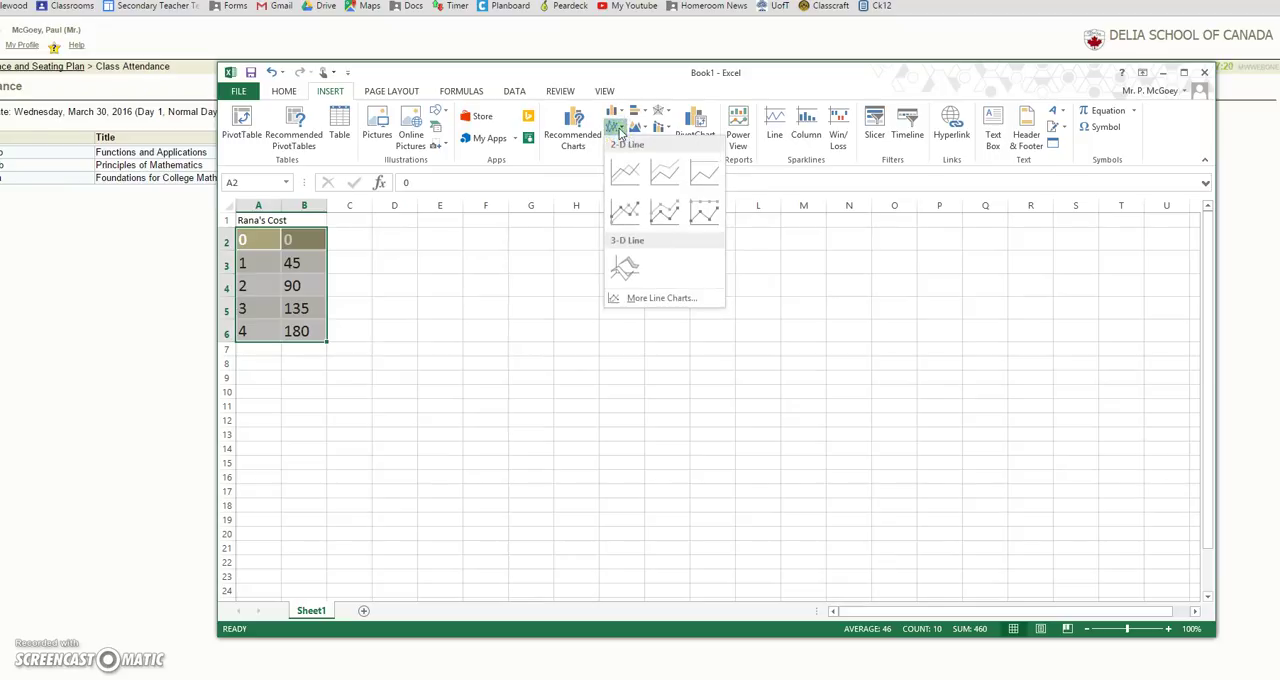
click(624, 216)
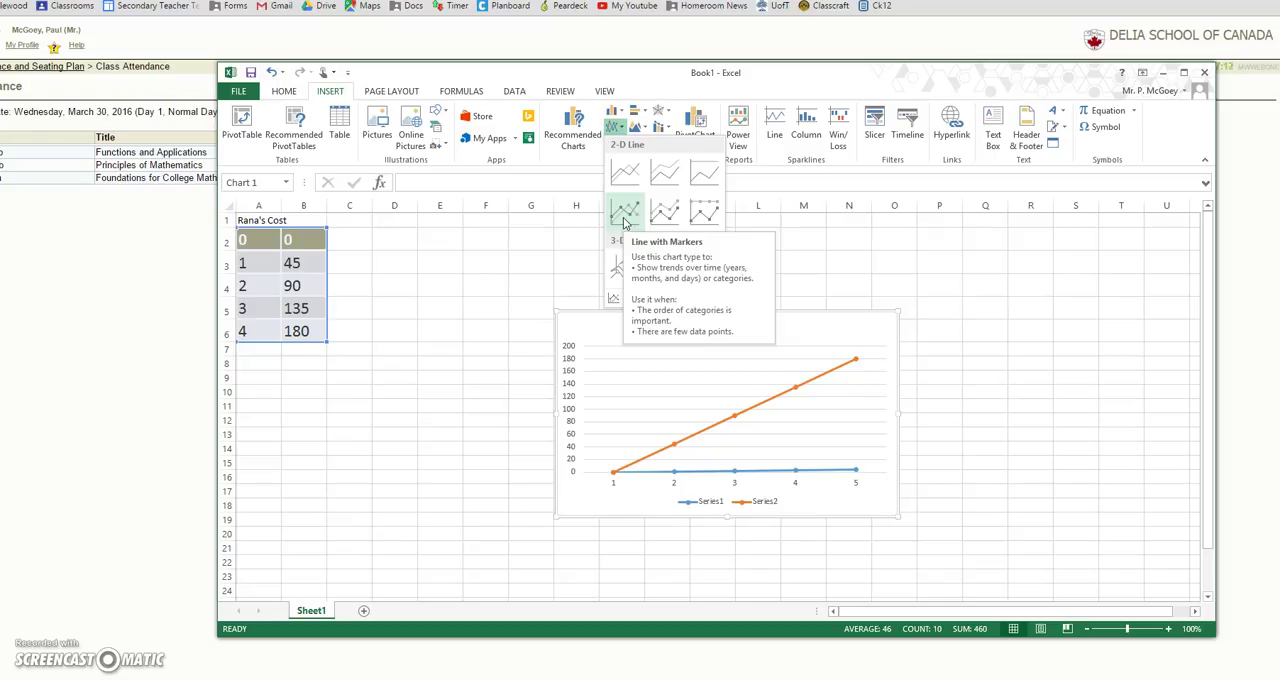
click(626, 176)
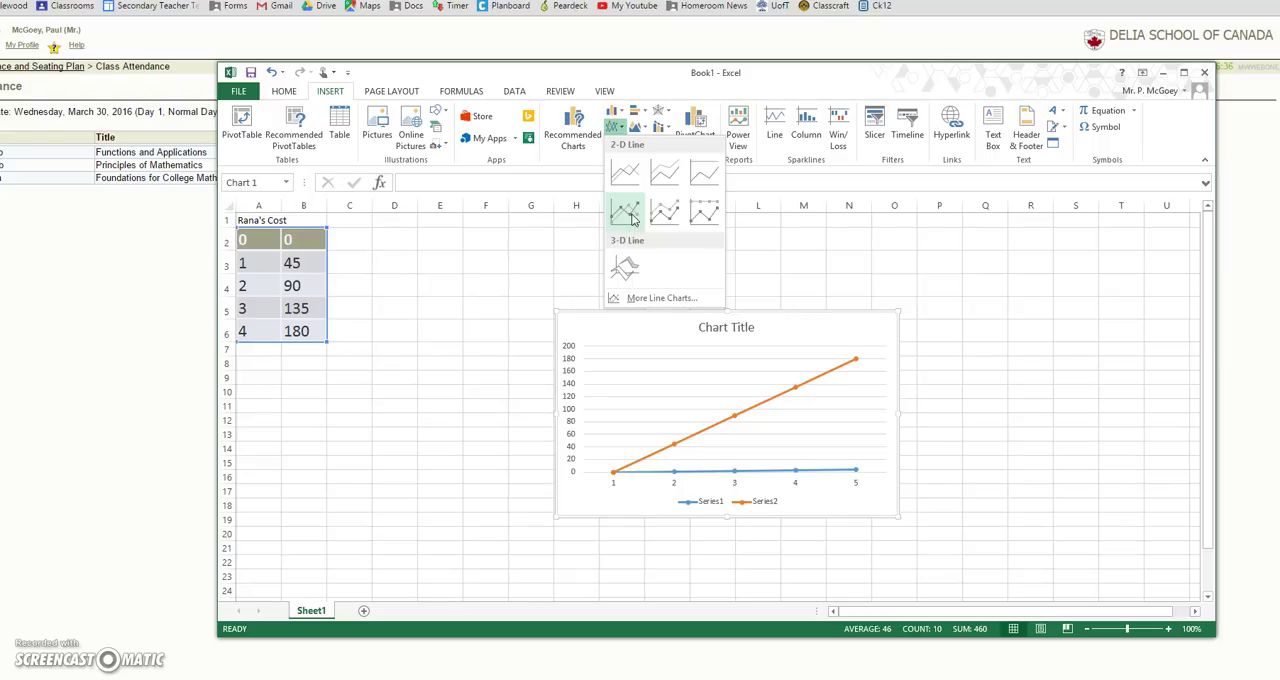
click(630, 220)
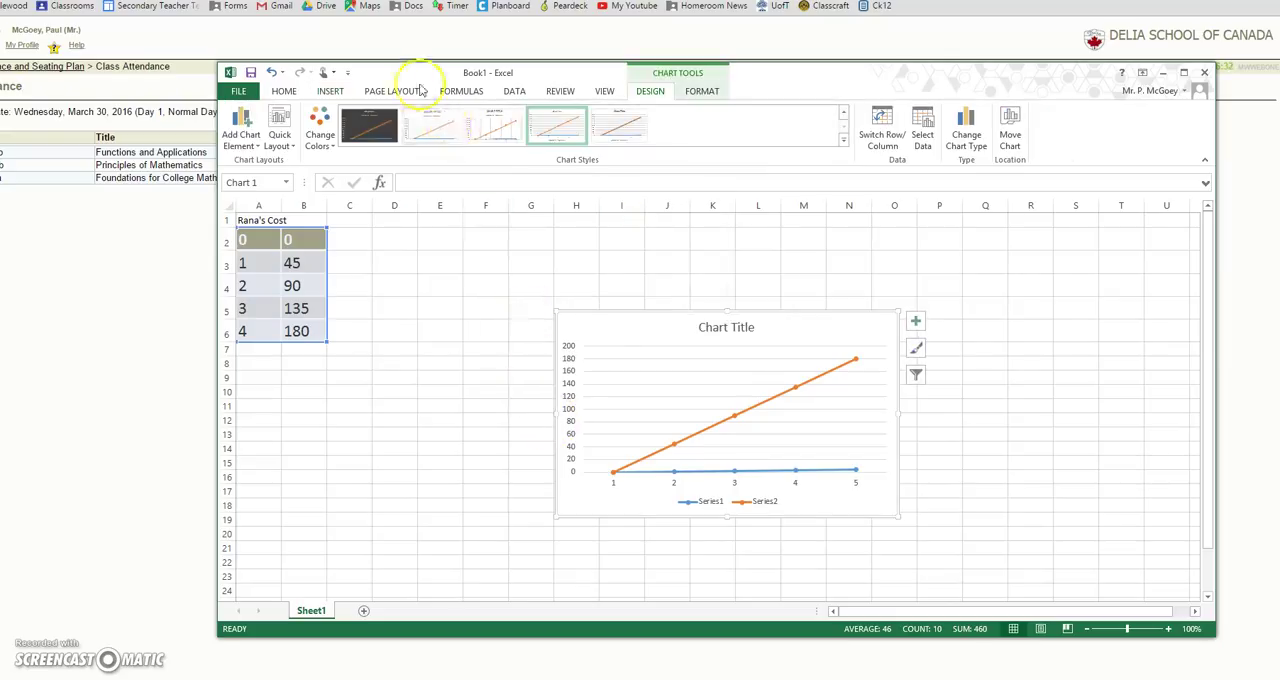
Step: Try the plain Scatter type on the chart and switch it back to Line with Markers
click(327, 90)
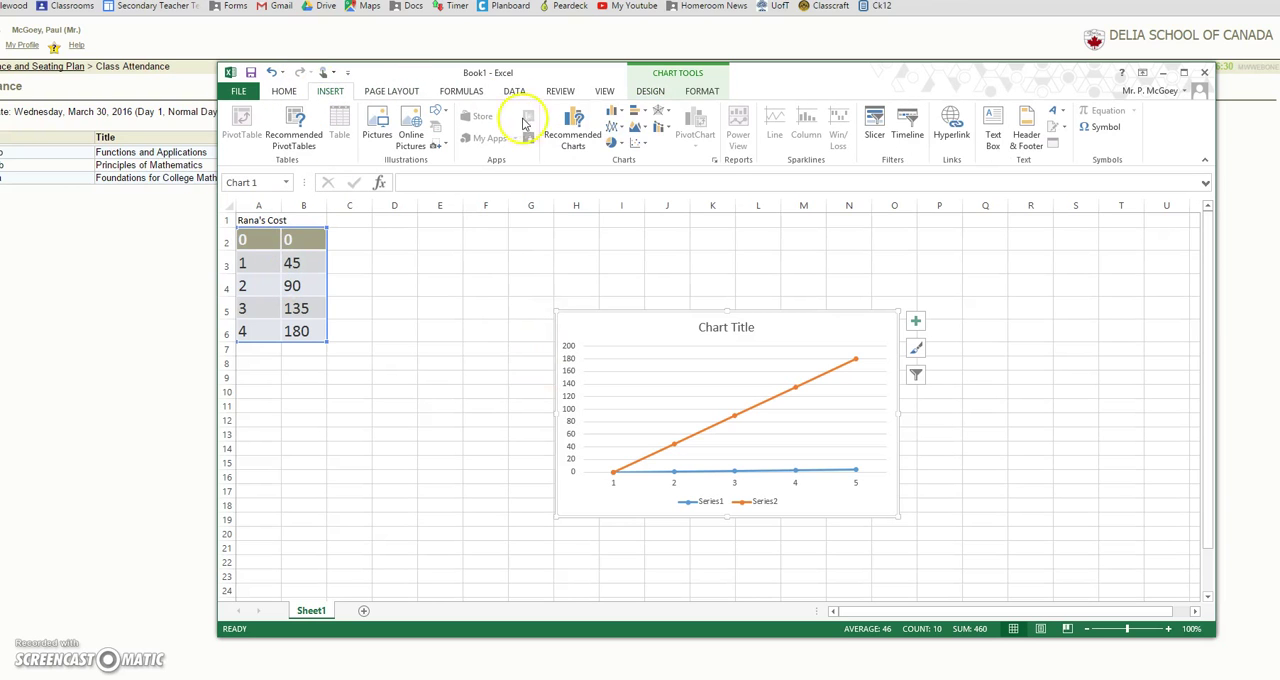
click(638, 143)
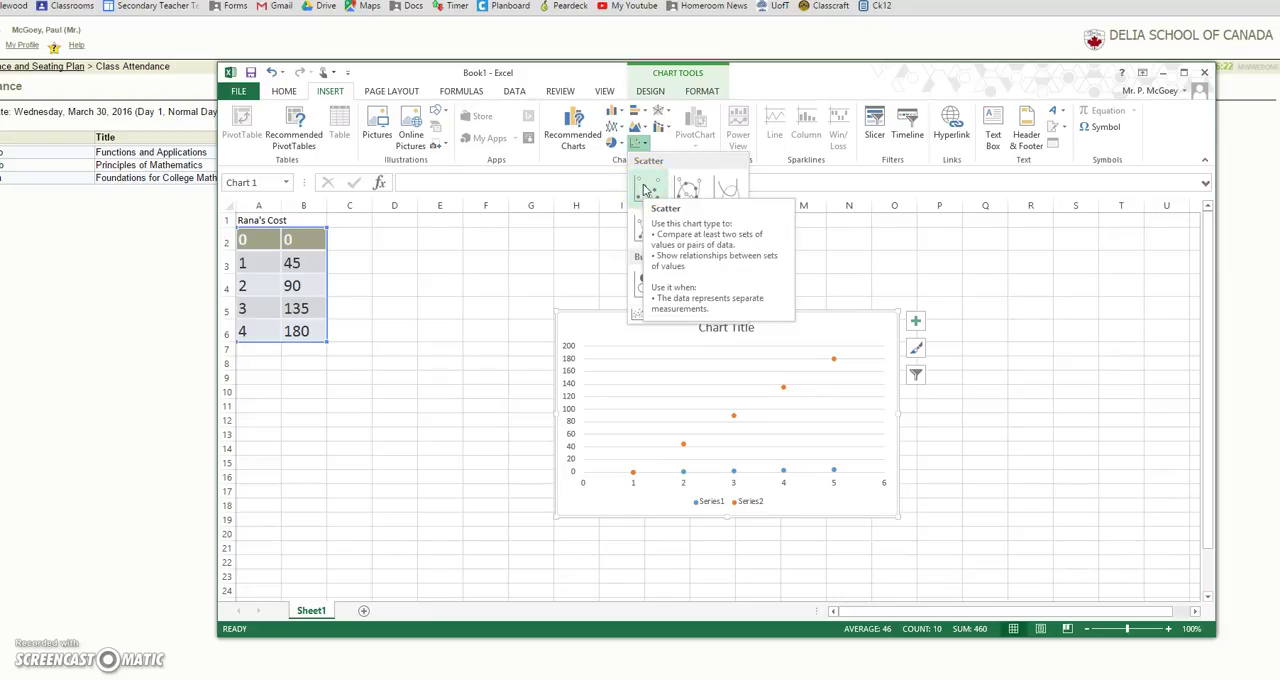
click(650, 188)
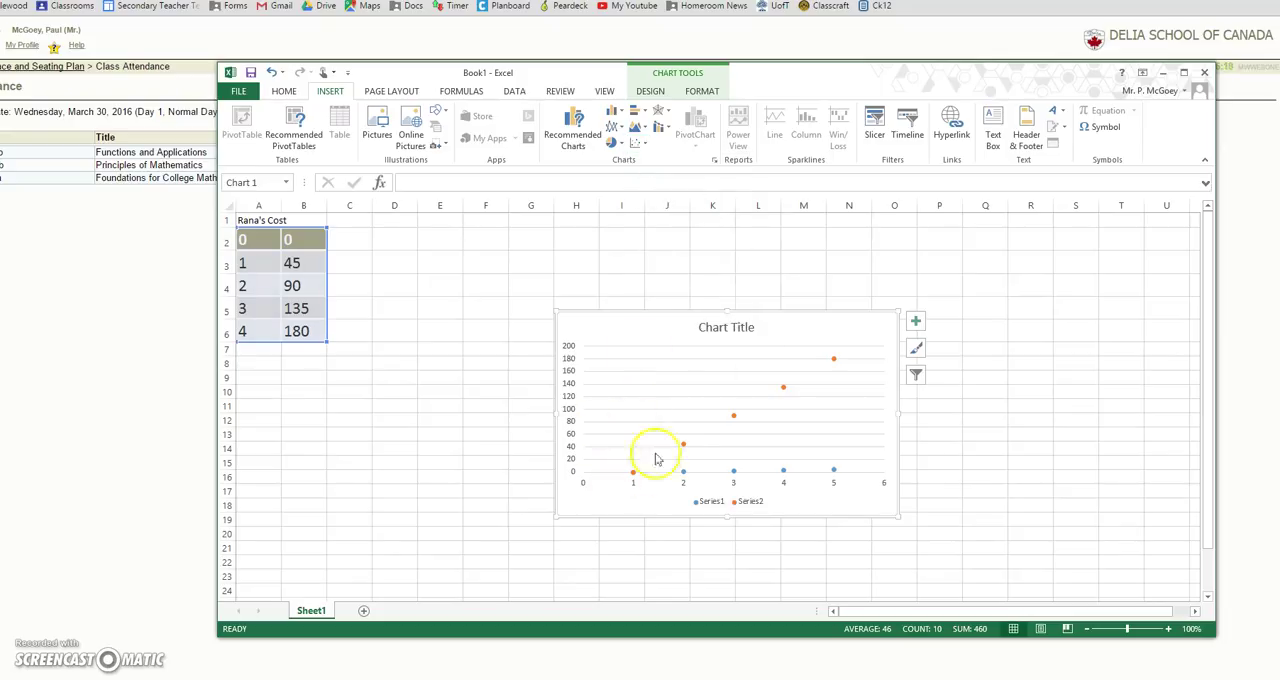
click(614, 127)
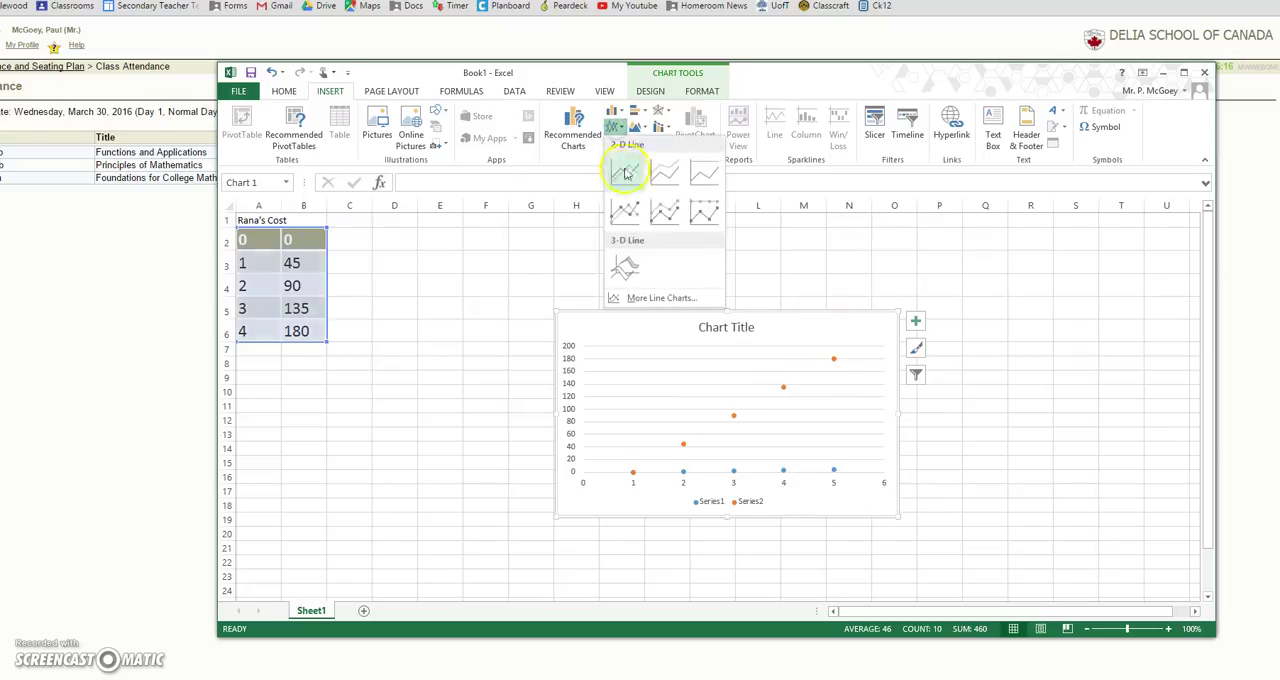
click(625, 222)
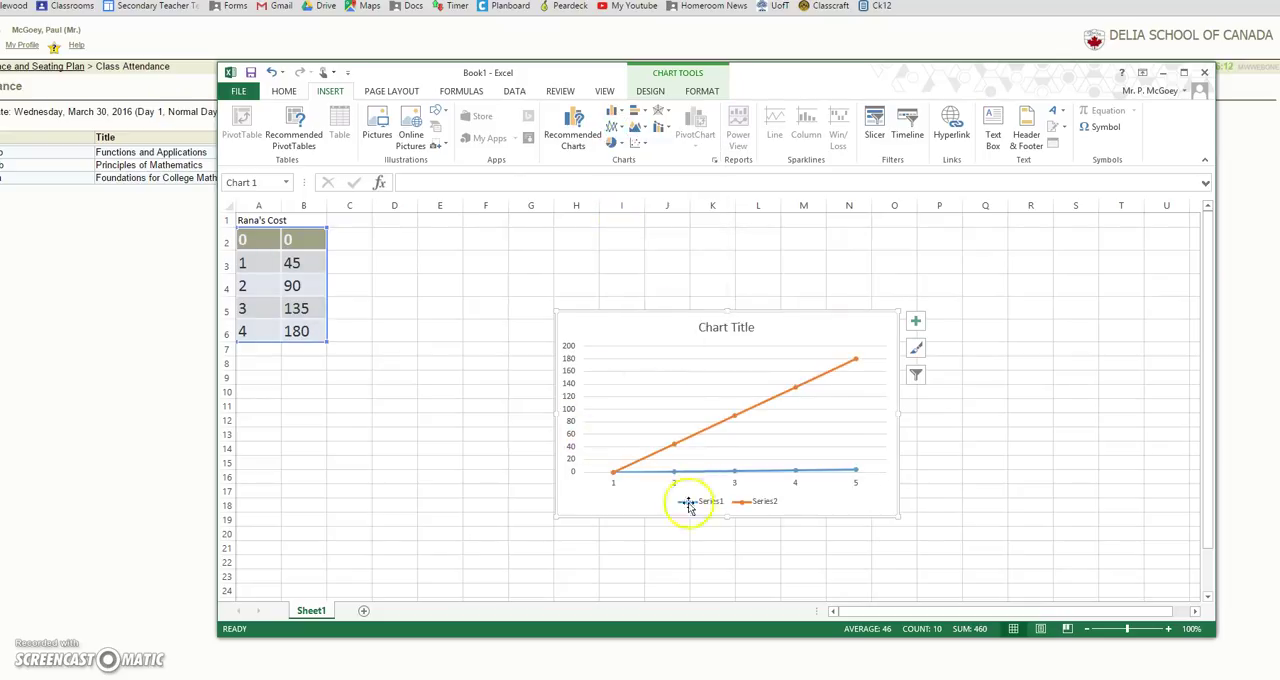
Step: Open the formatting options of the Series2 legend entry and add axis titles to the chart
click(750, 503)
double_click(777, 505)
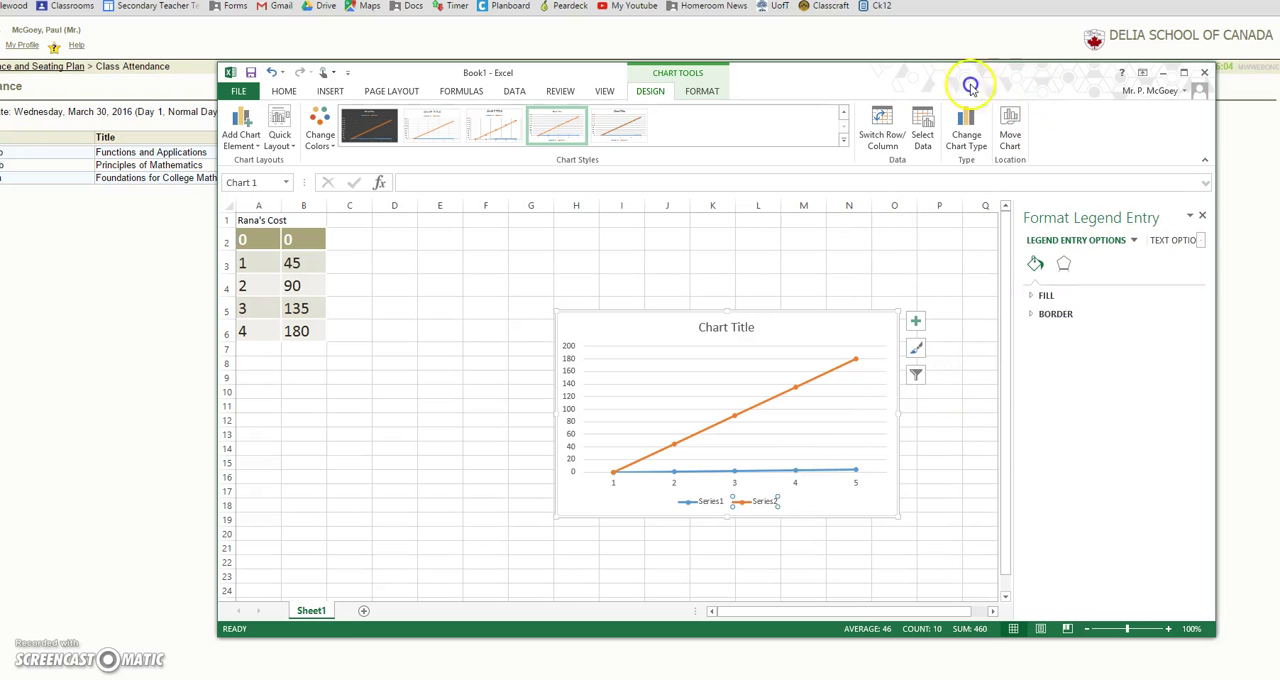
drag(943, 90, 782, 92)
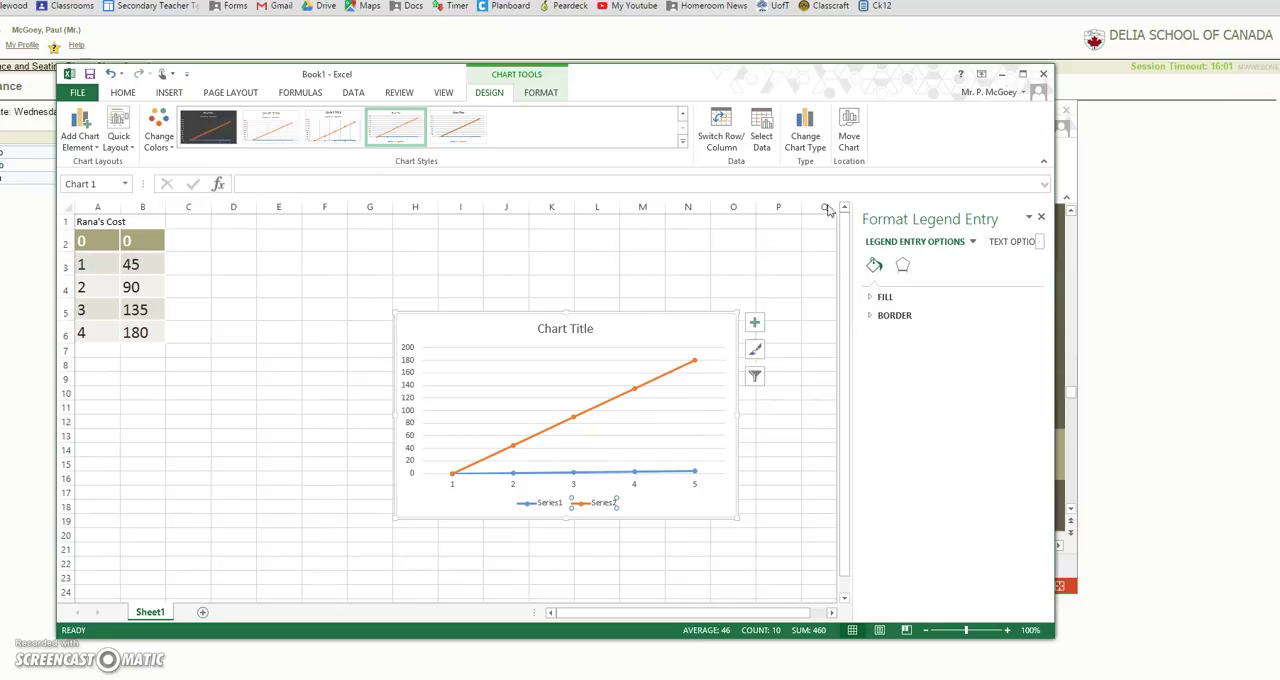
click(756, 325)
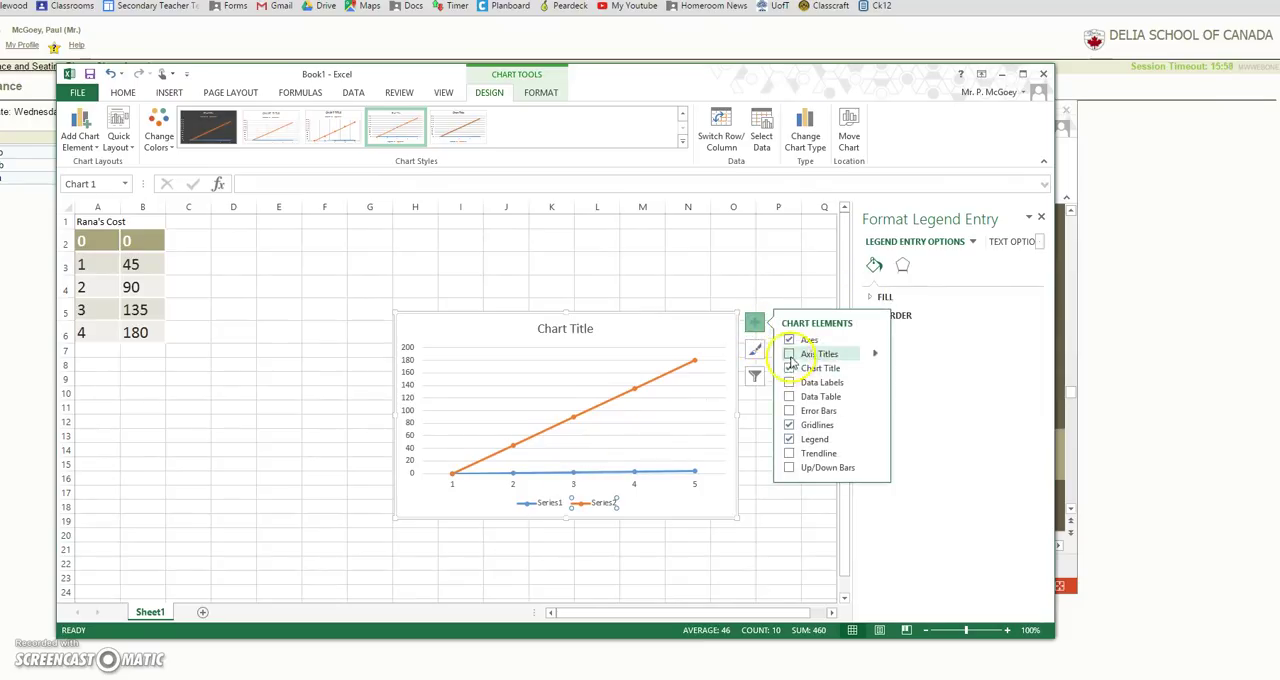
click(790, 355)
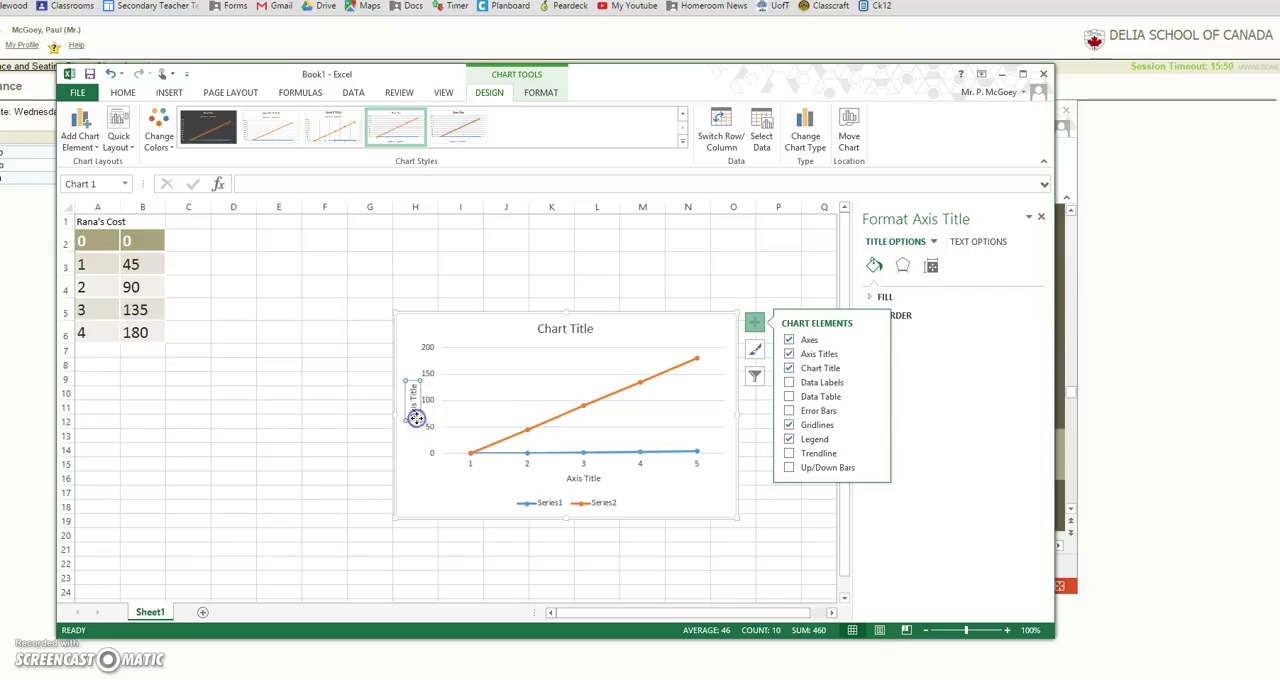
Step: Set the chart's vertical axis title to "Cost"
text(Co)
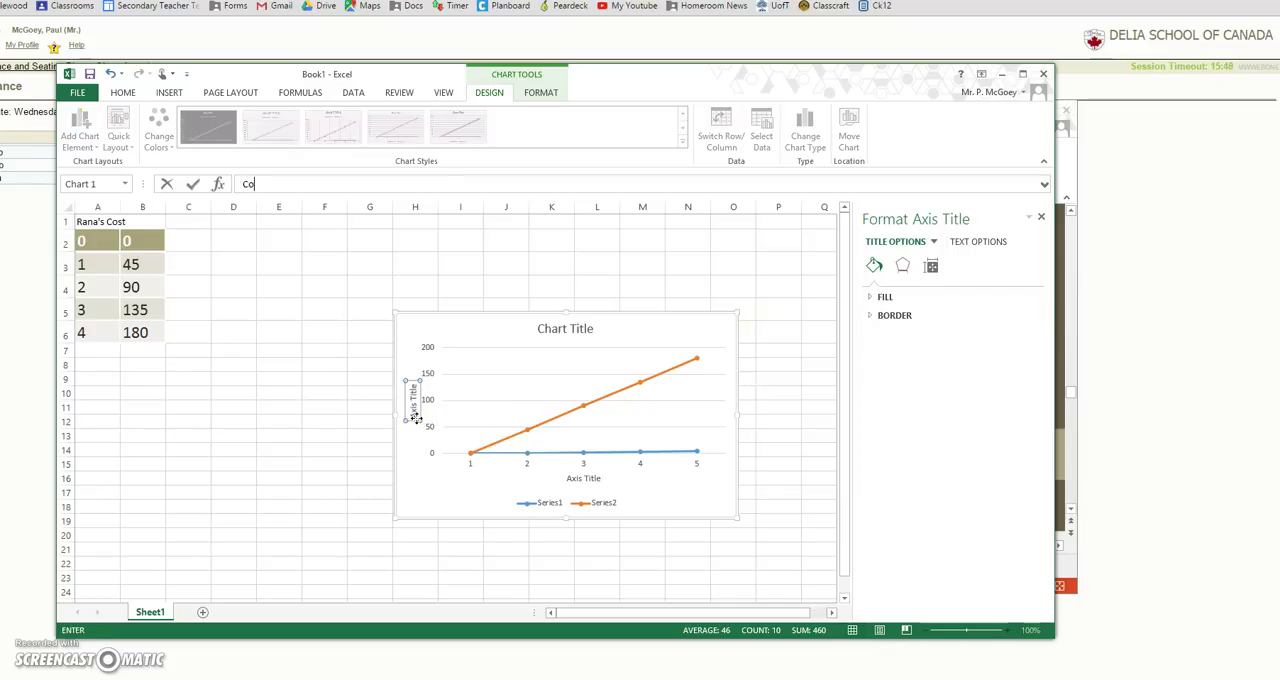
click(416, 415)
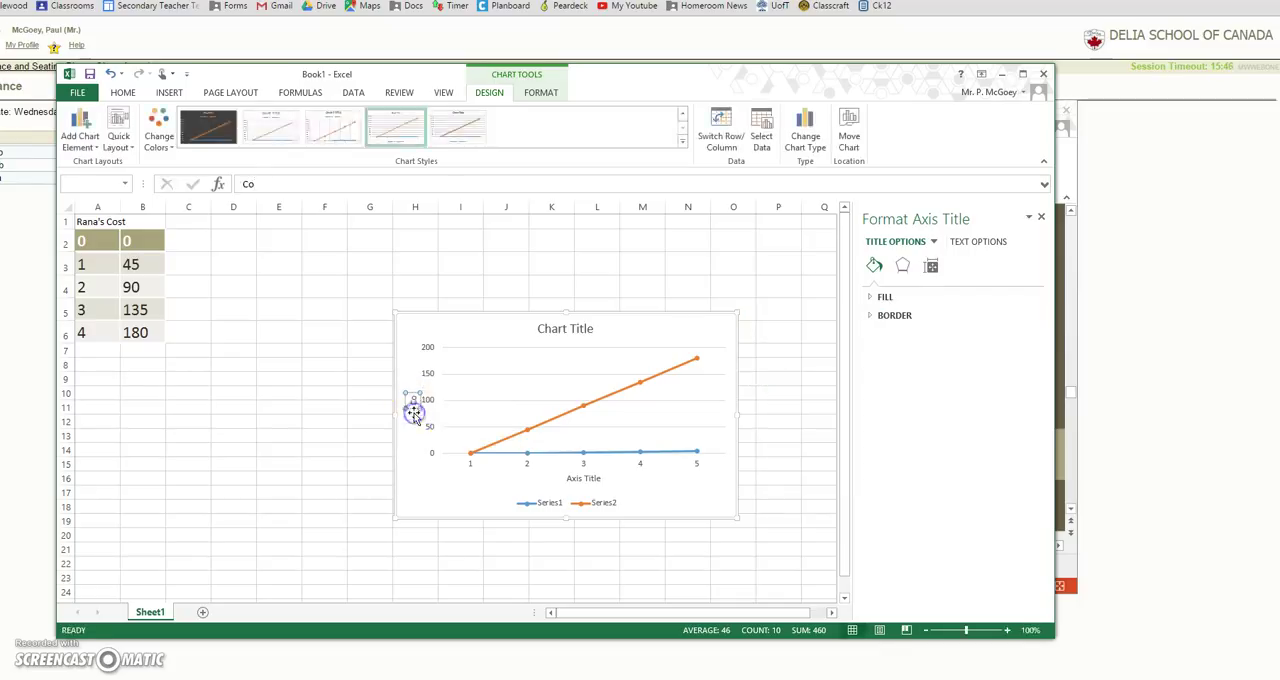
text(st)
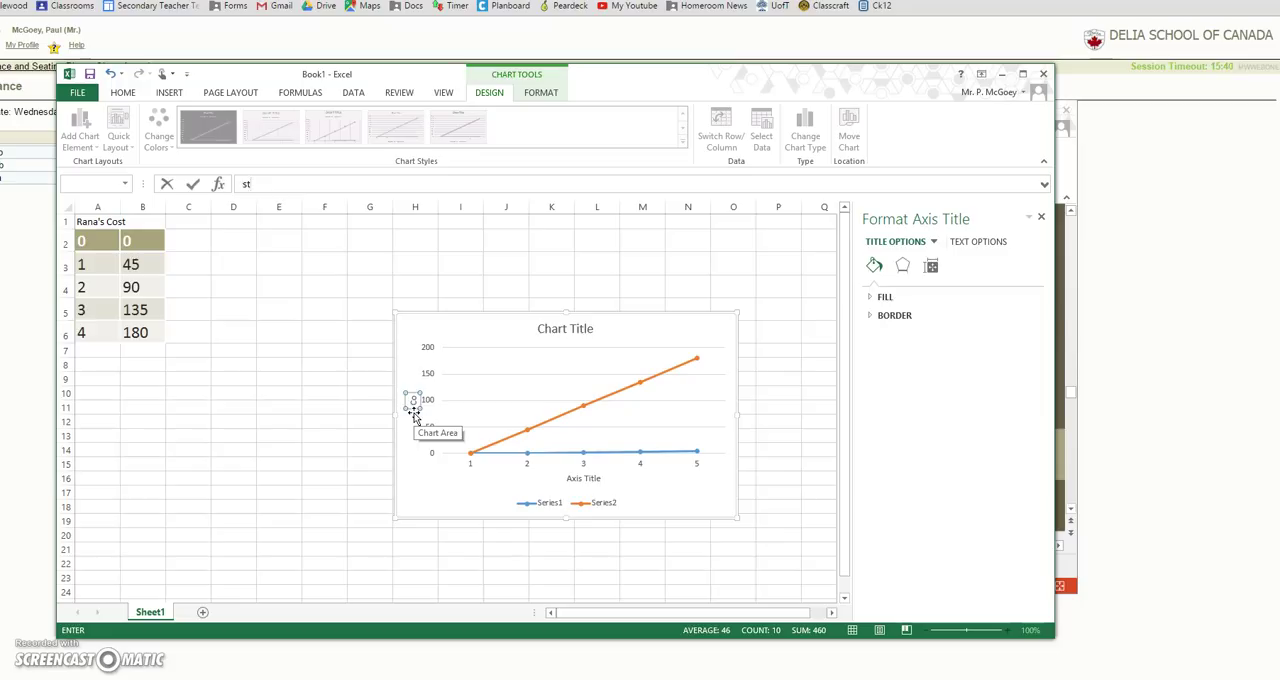
text(Cos)
key(BackSpace)
key(BackSpace)
key(BackSpace)
key(BackSpace)
key(BackSpace)
text(Cost)
key(Return)
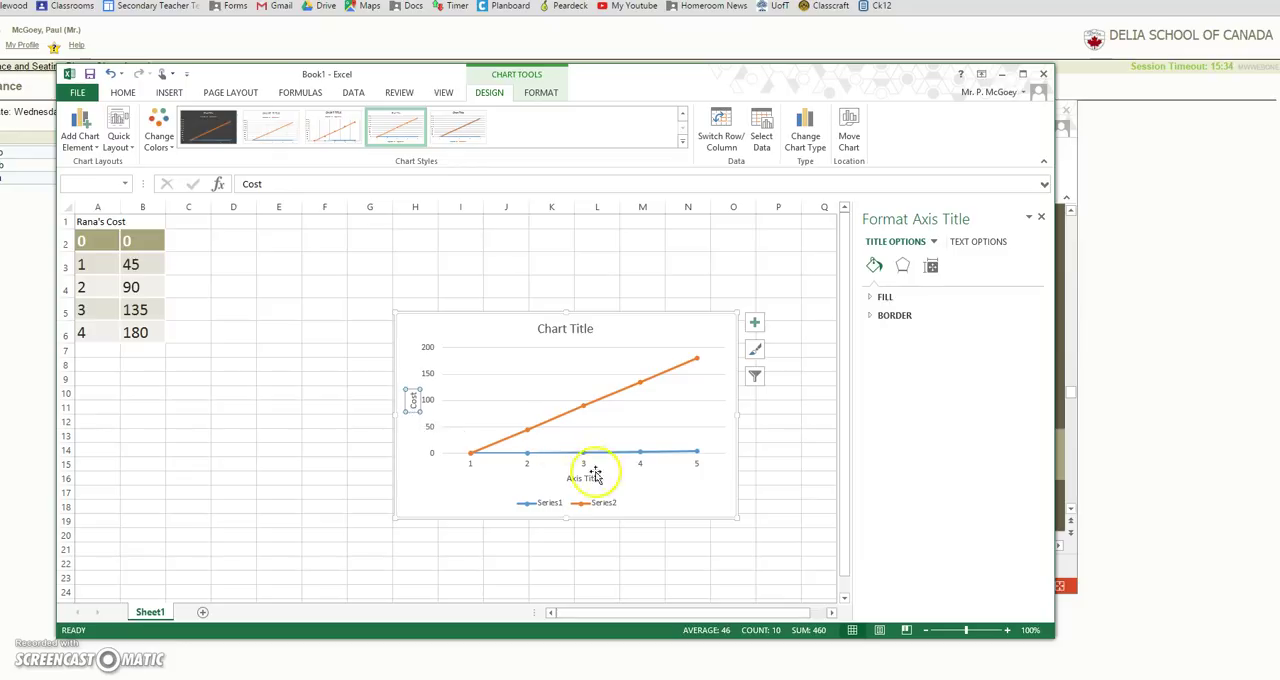
Step: Try to rename the Series2 entry in the chart legend
click(595, 504)
click(604, 506)
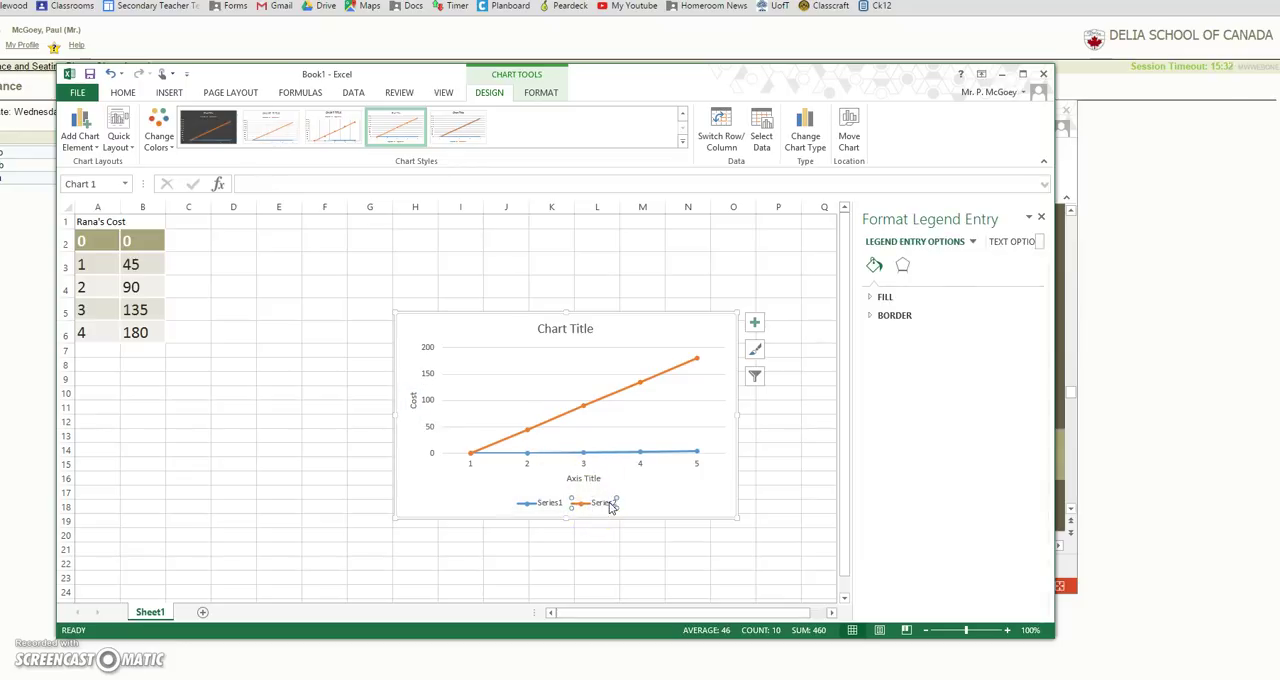
click(303, 181)
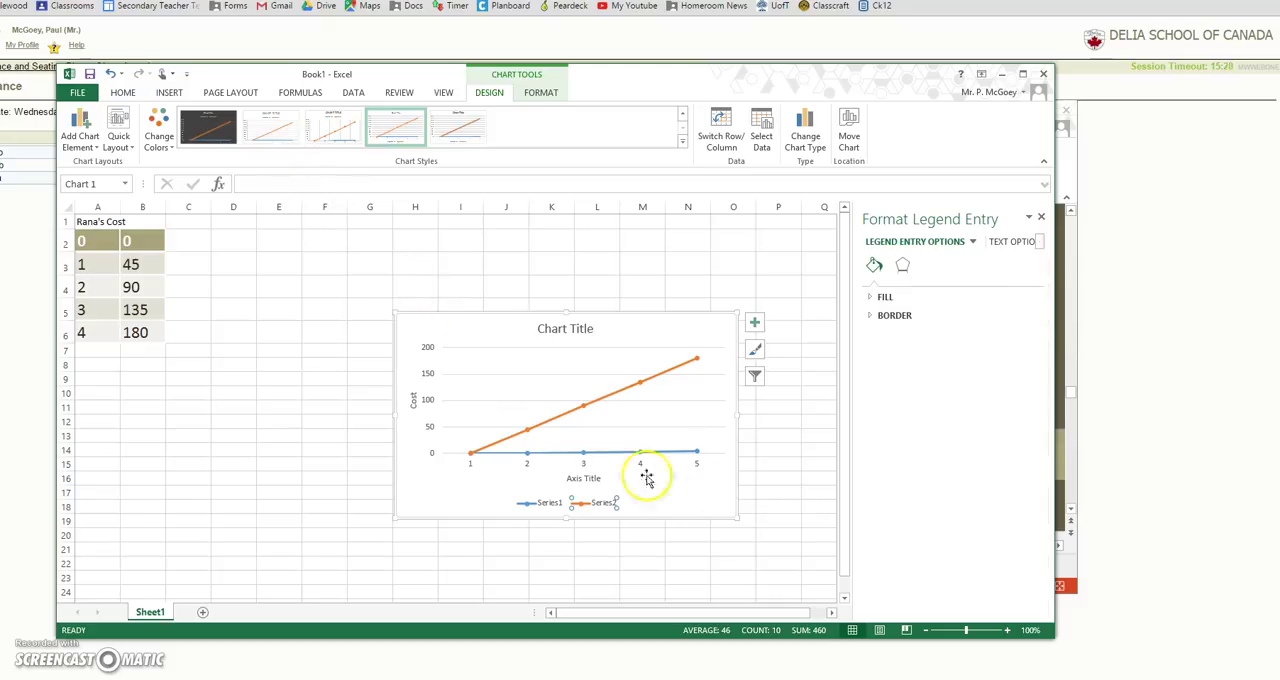
right_click(604, 504)
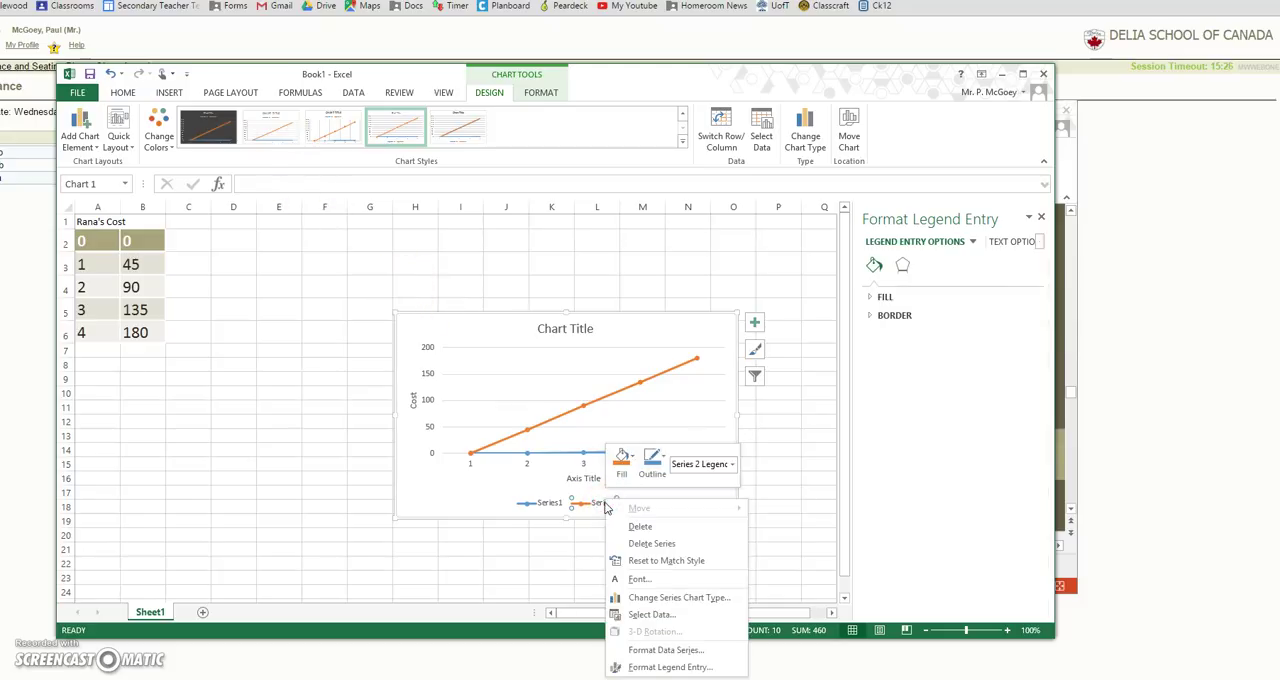
click(714, 464)
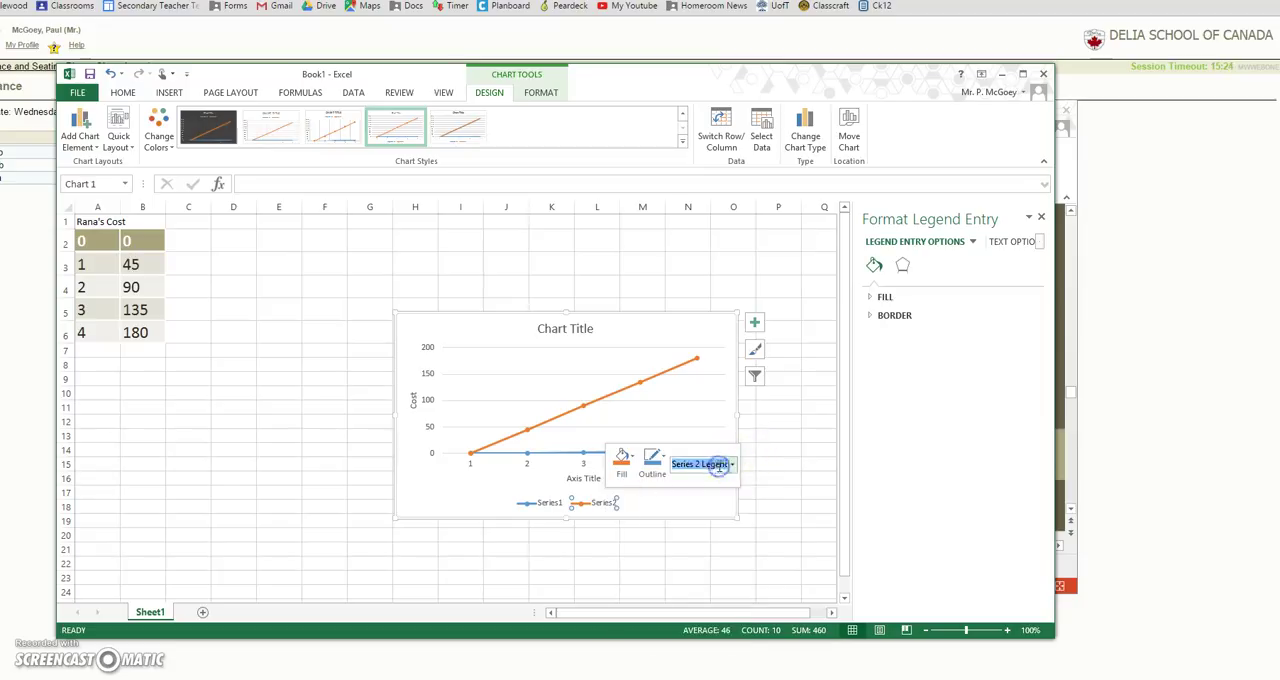
text(H)
key(BackSpace)
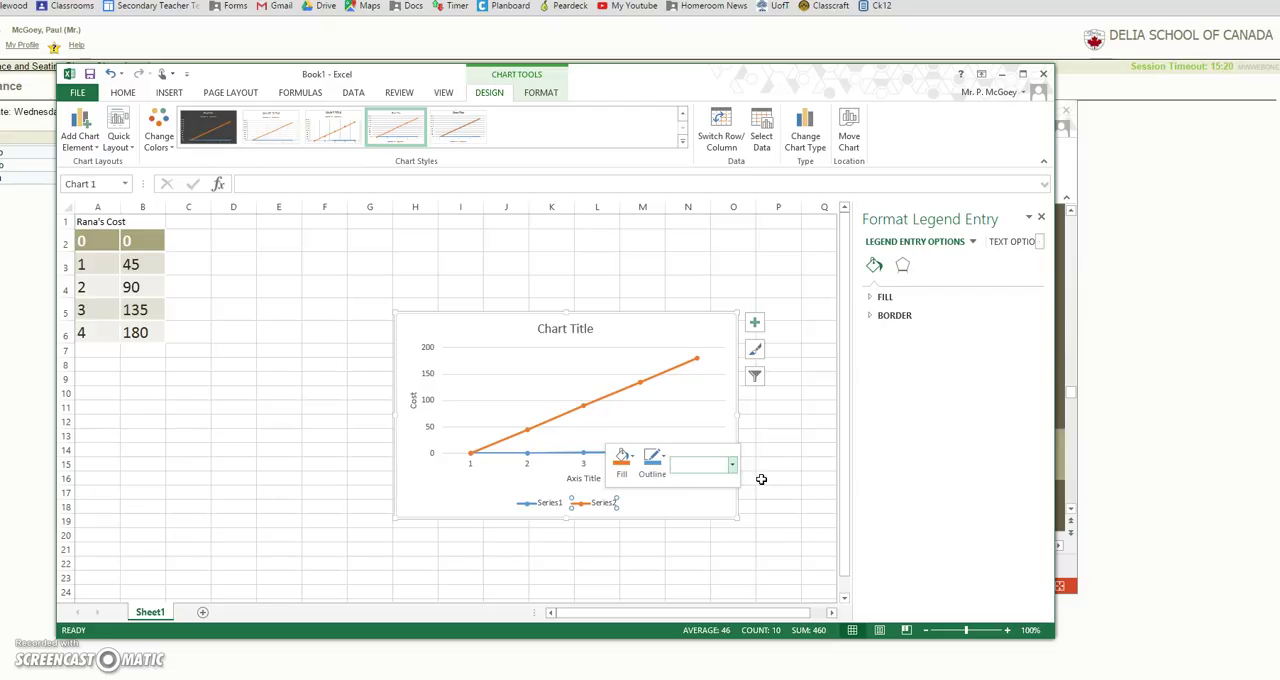
Step: Set the horizontal axis title to "Hours" and the chart title to "Cost vs. Hours"
click(584, 479)
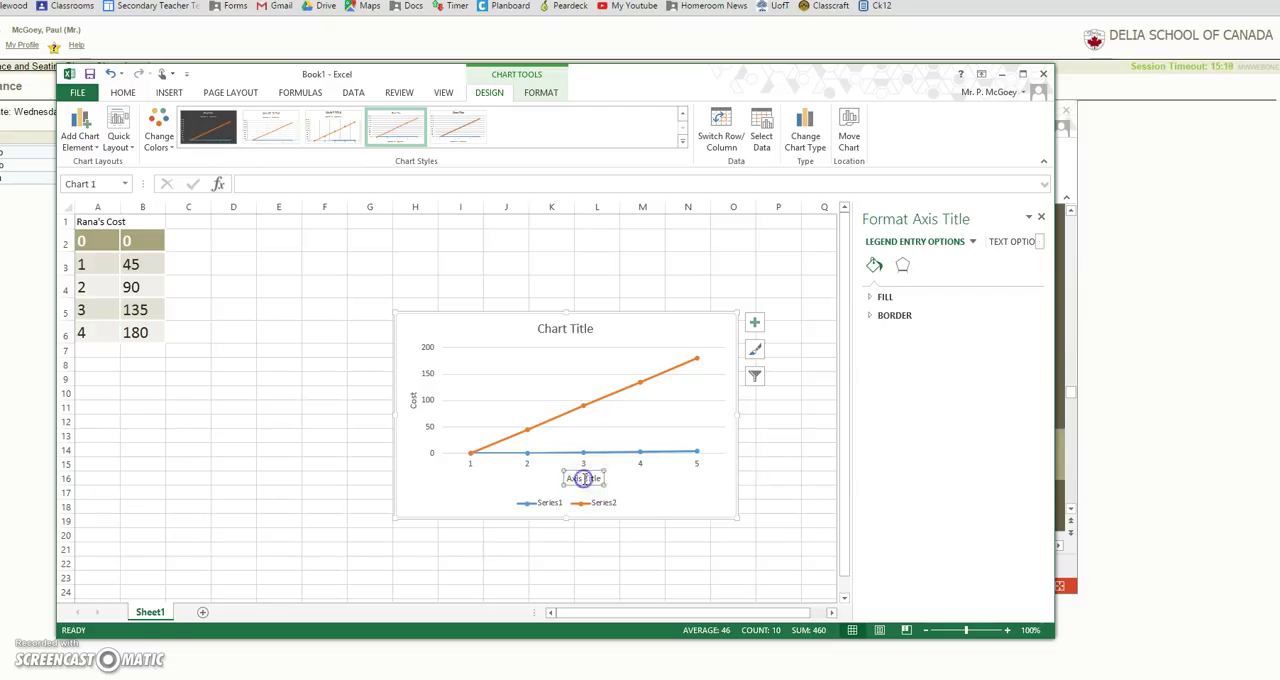
text(Hours)
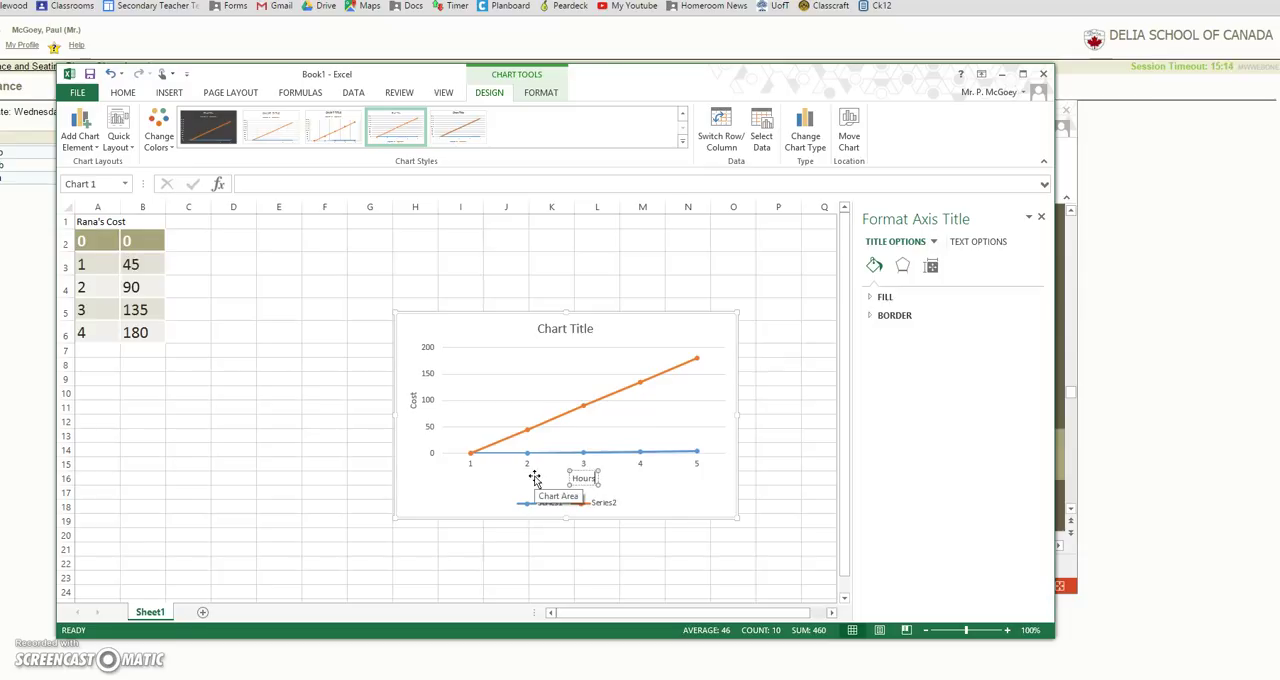
click(586, 330)
drag(596, 329, 523, 326)
text(Cost vs. Hours)
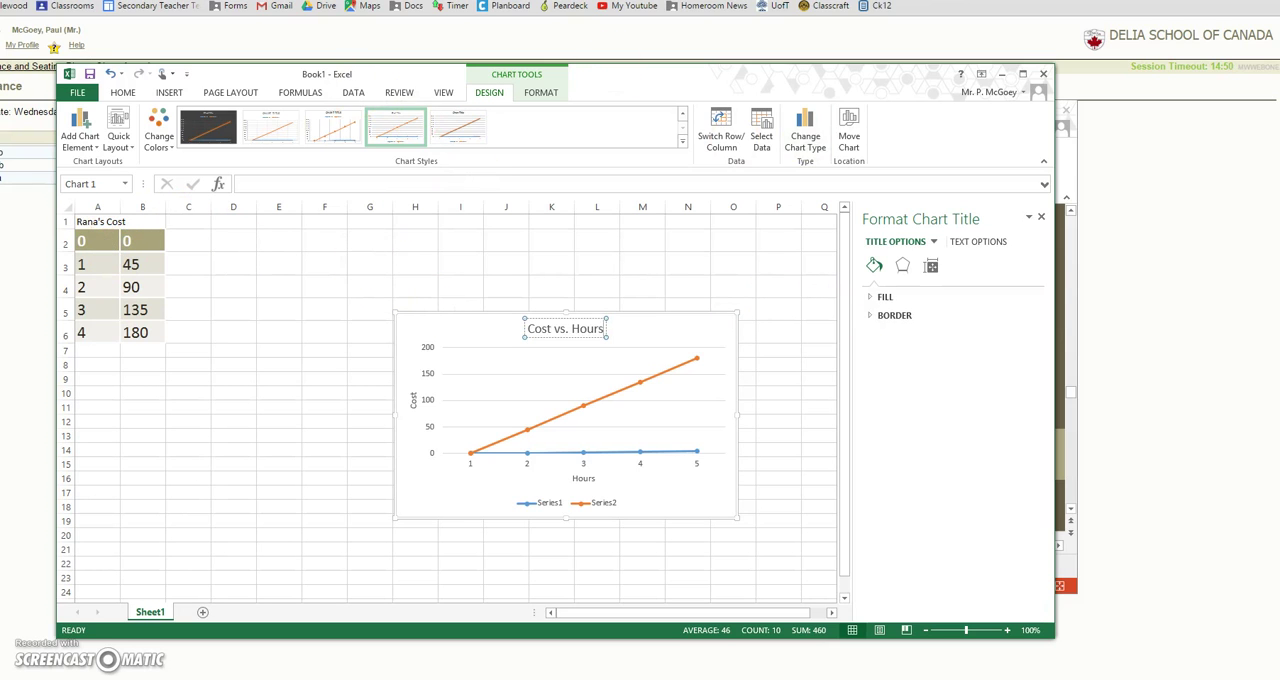
Step: Switch to Google Drive in the browser and create a new Google Sheets spreadsheet
click(600, 1)
click(326, 6)
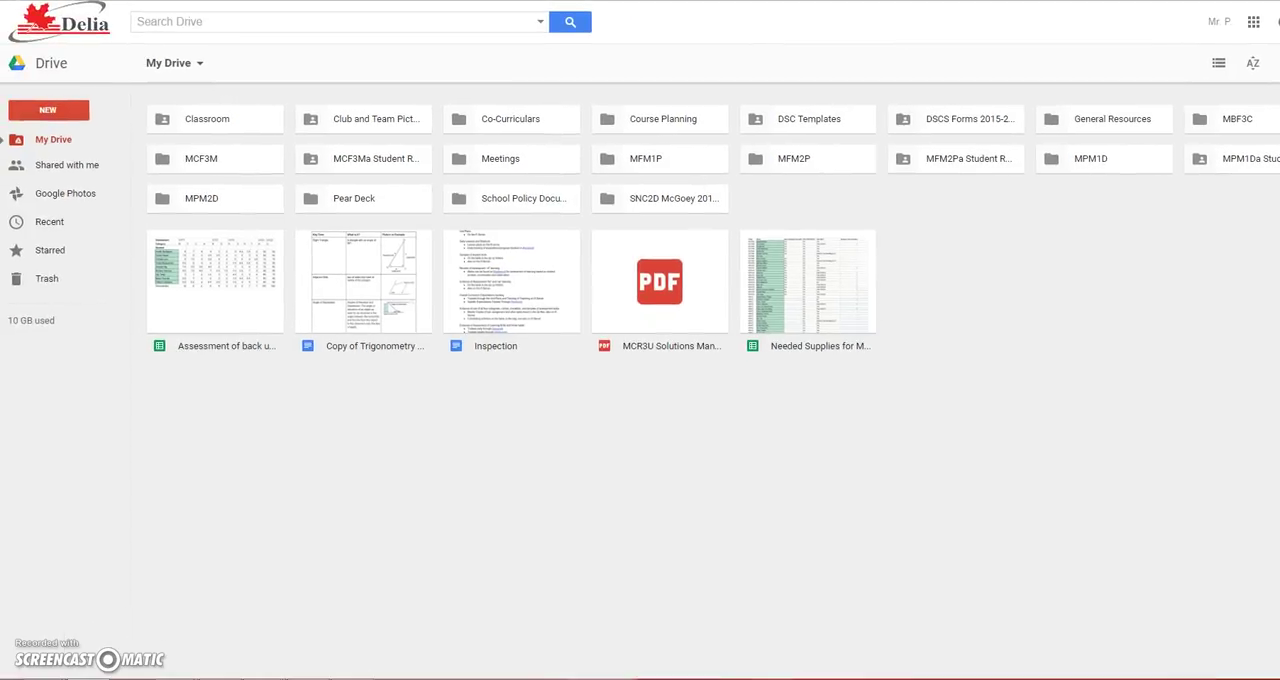
click(62, 110)
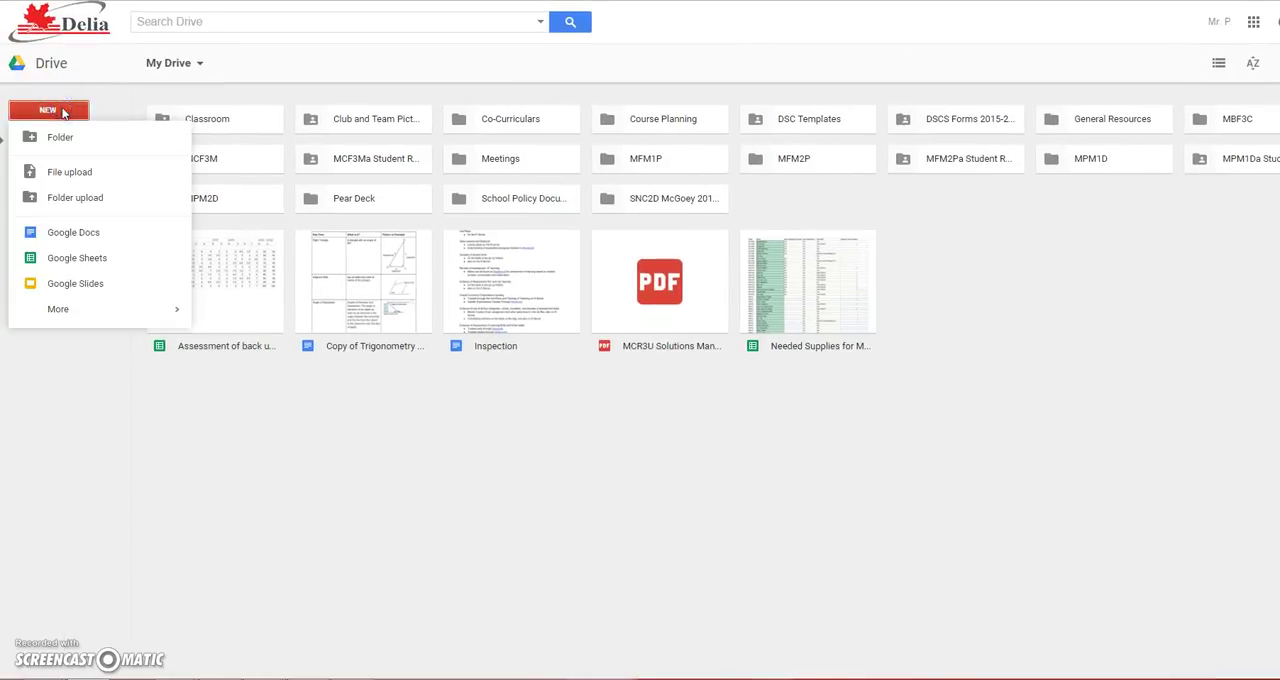
click(86, 254)
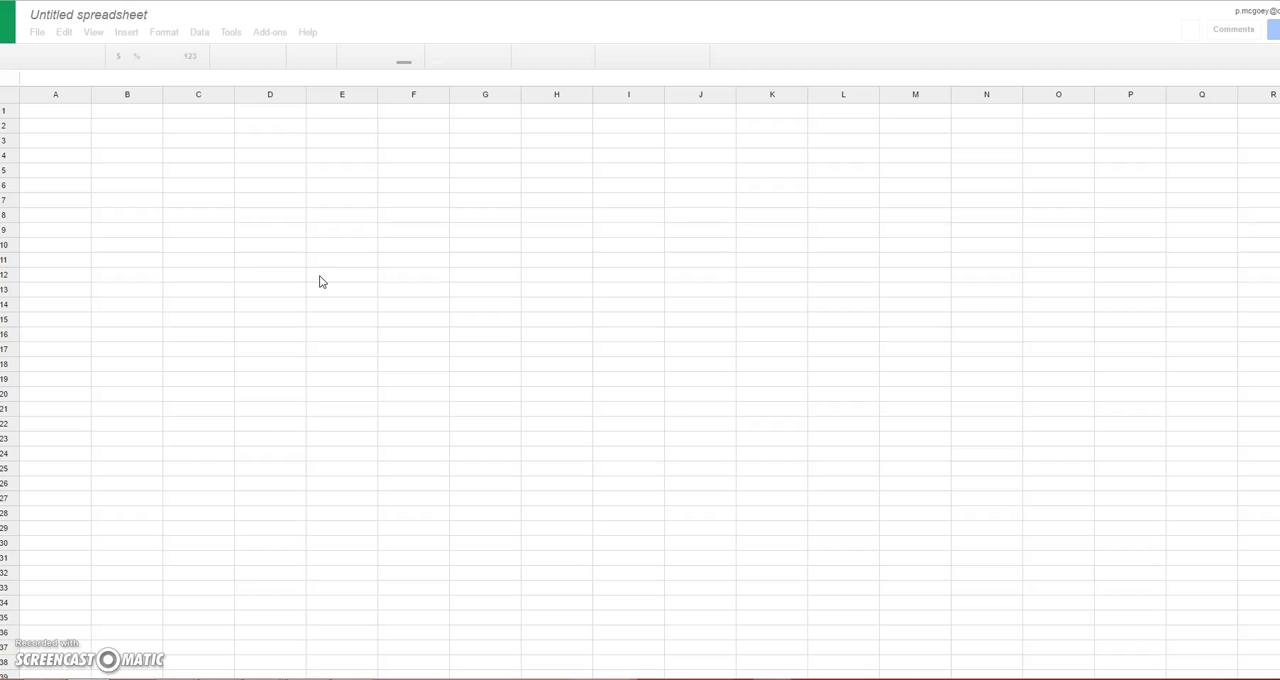
Step: Paste the copied hours and cost table into A1:B5 of the new spreadsheet
click(74, 121)
click(115, 190)
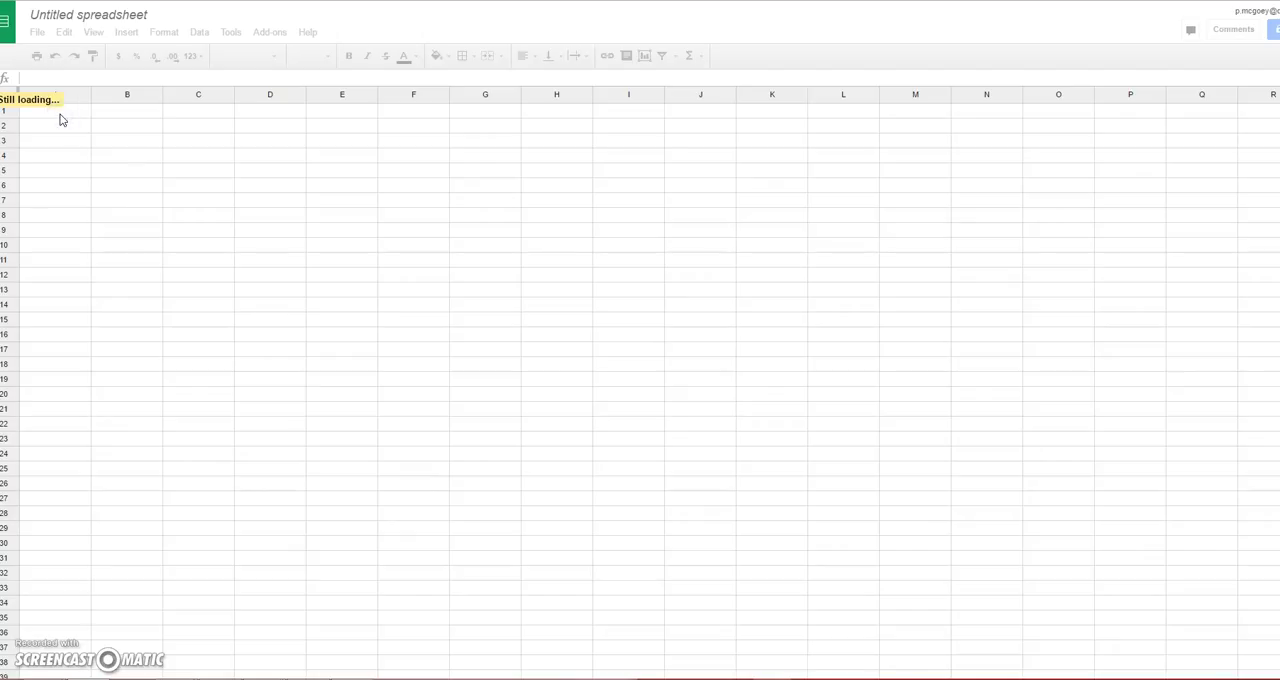
click(115, 176)
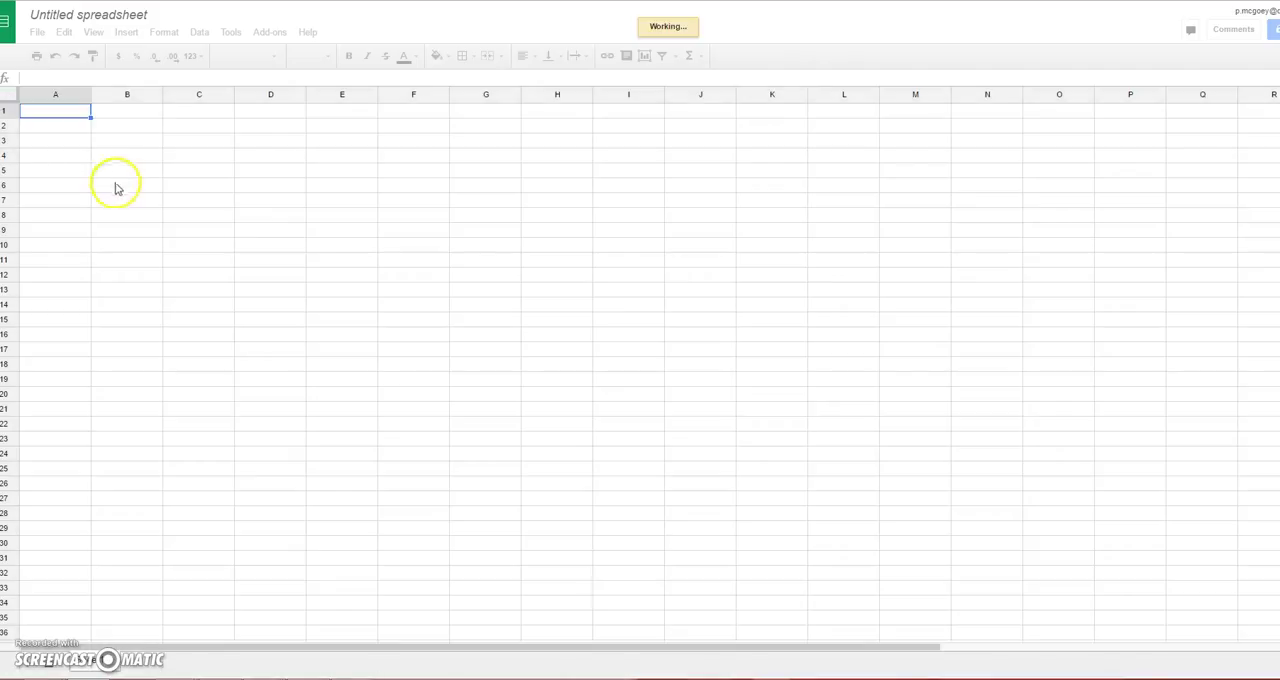
right_click(118, 158)
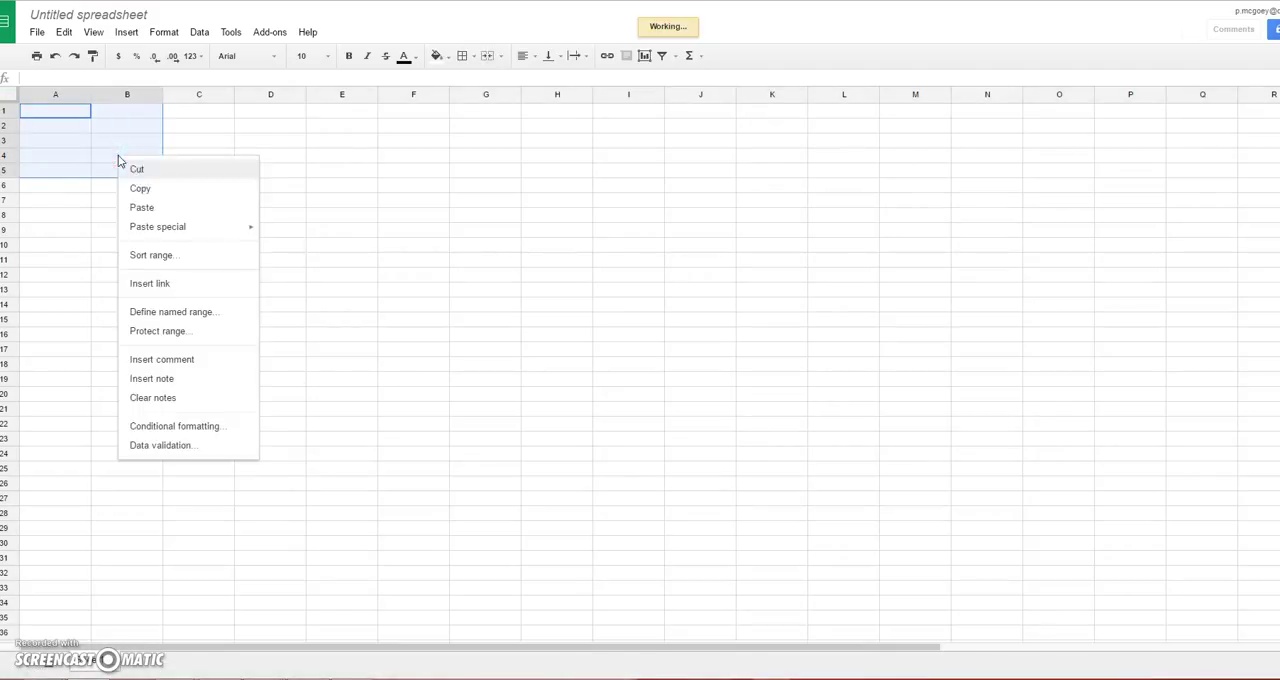
click(139, 208)
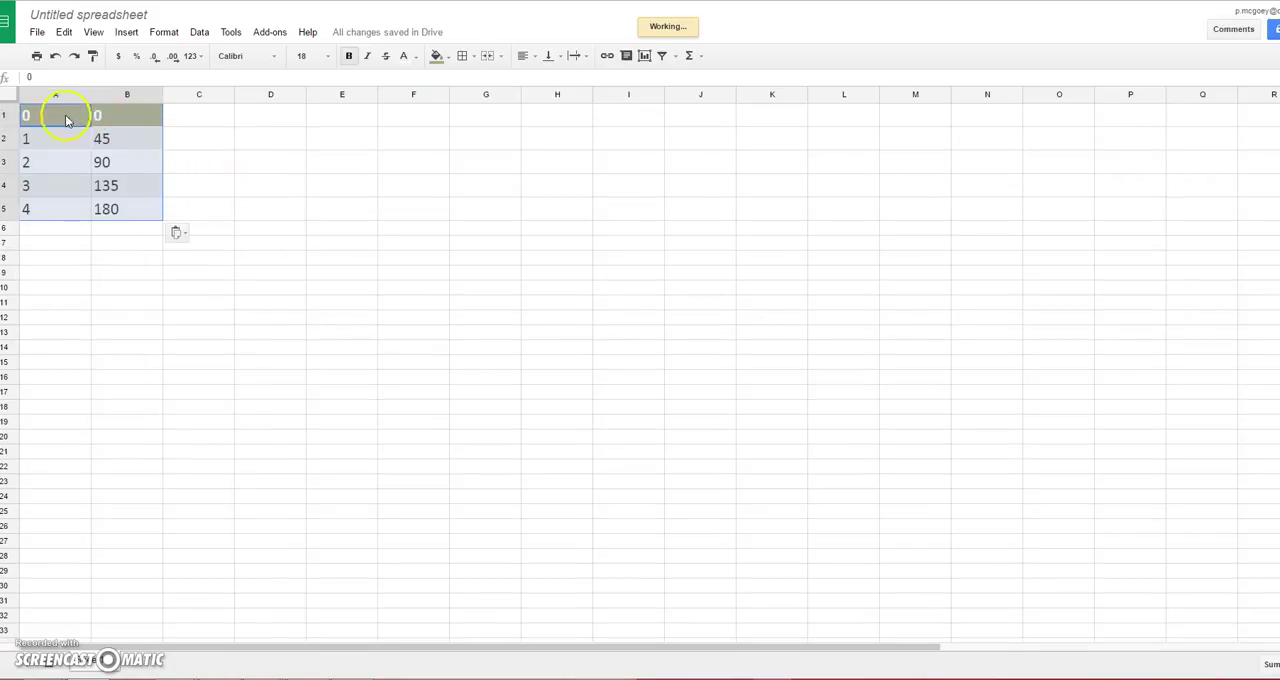
Step: Start a chart from the data in A1:B5, choose the recommended scatter chart and open its customization settings
click(125, 33)
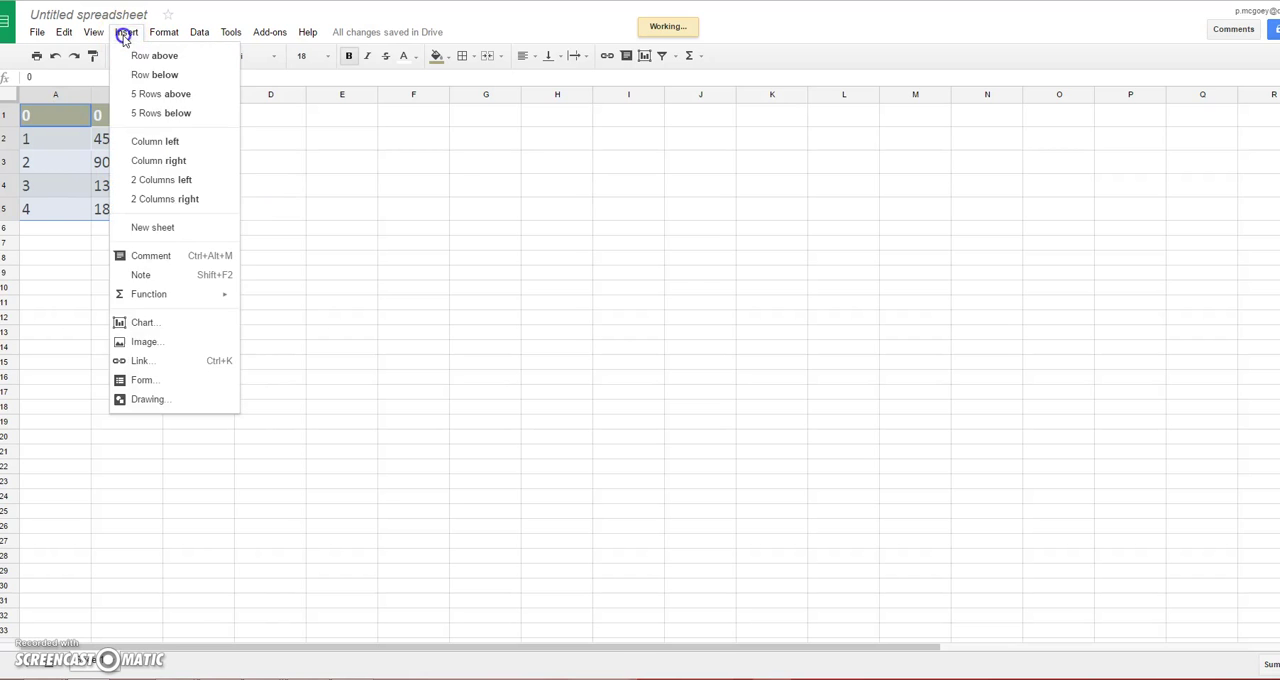
click(125, 33)
click(124, 34)
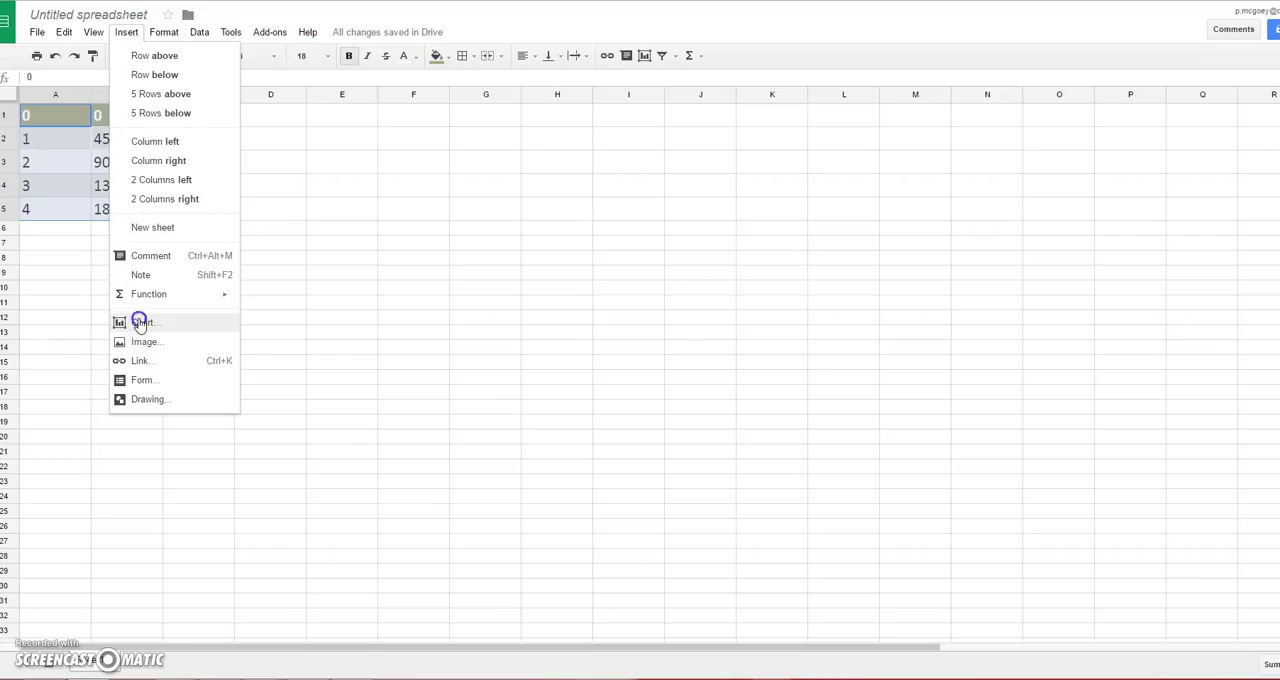
click(140, 323)
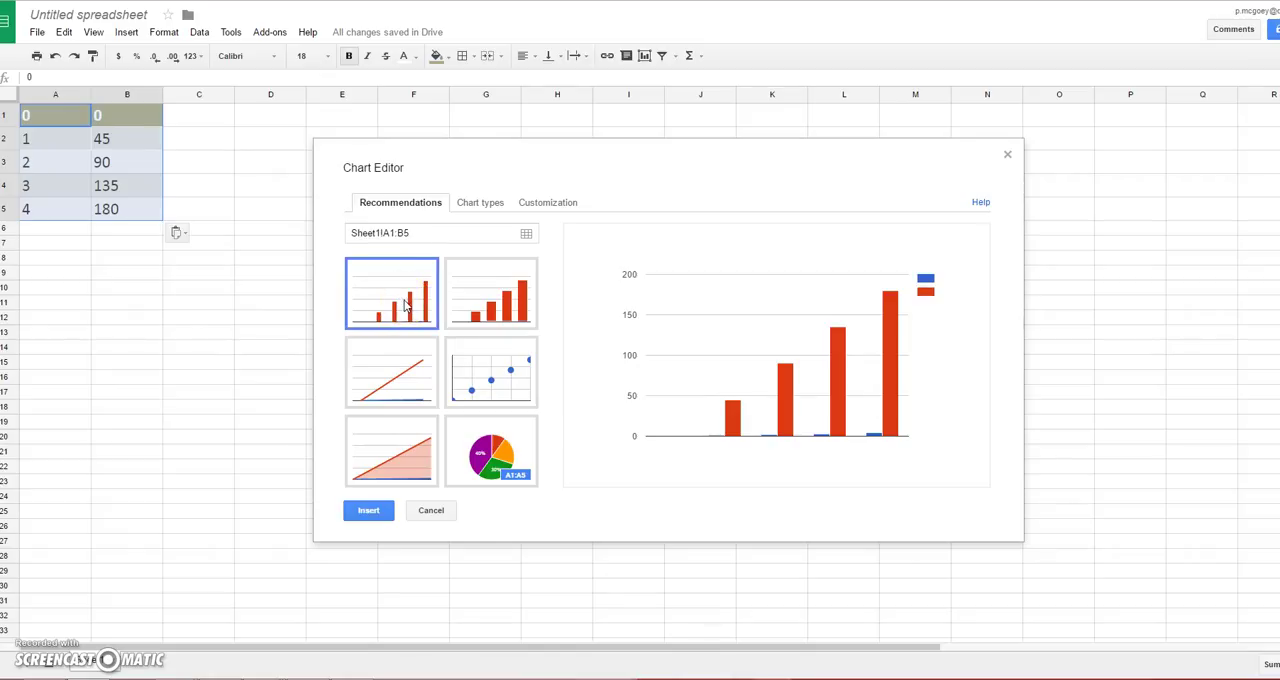
click(394, 382)
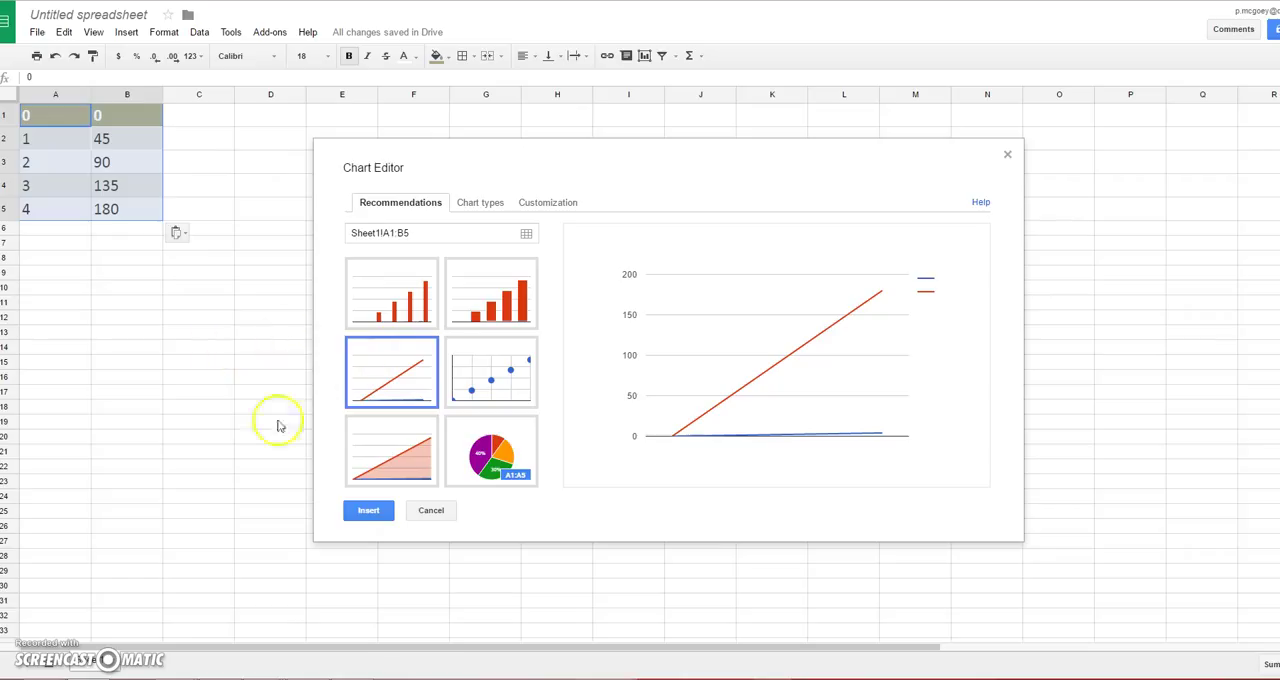
click(229, 365)
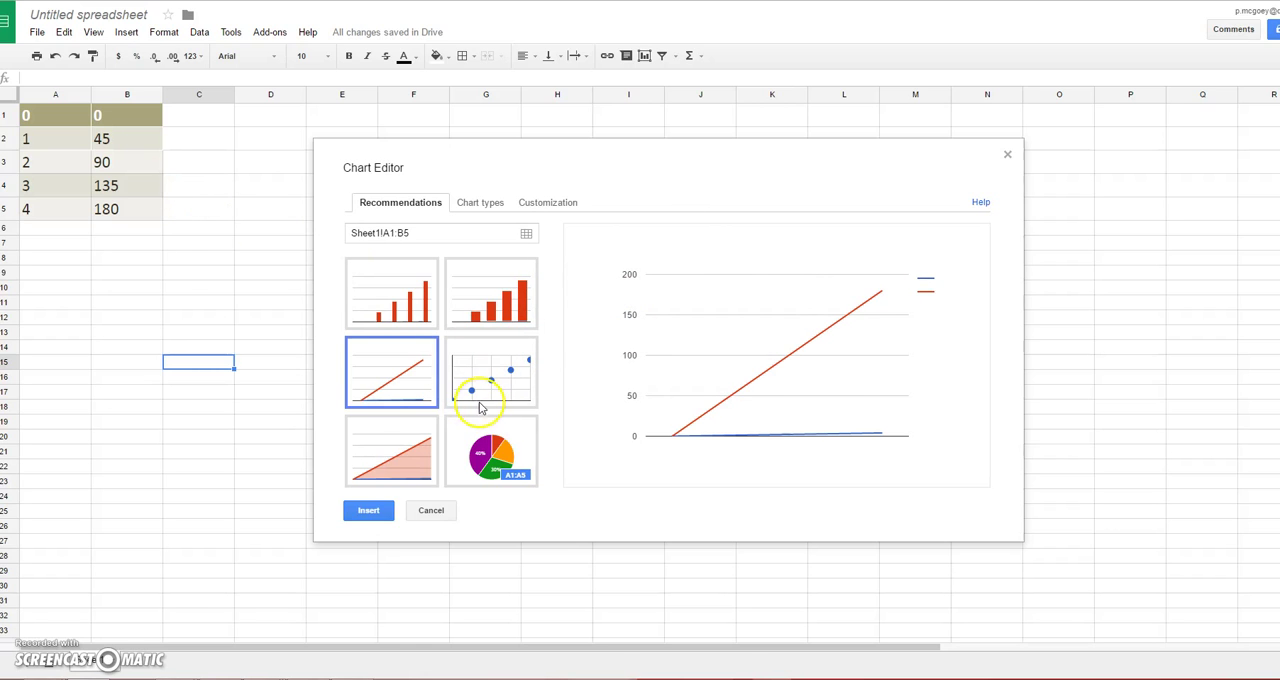
click(490, 372)
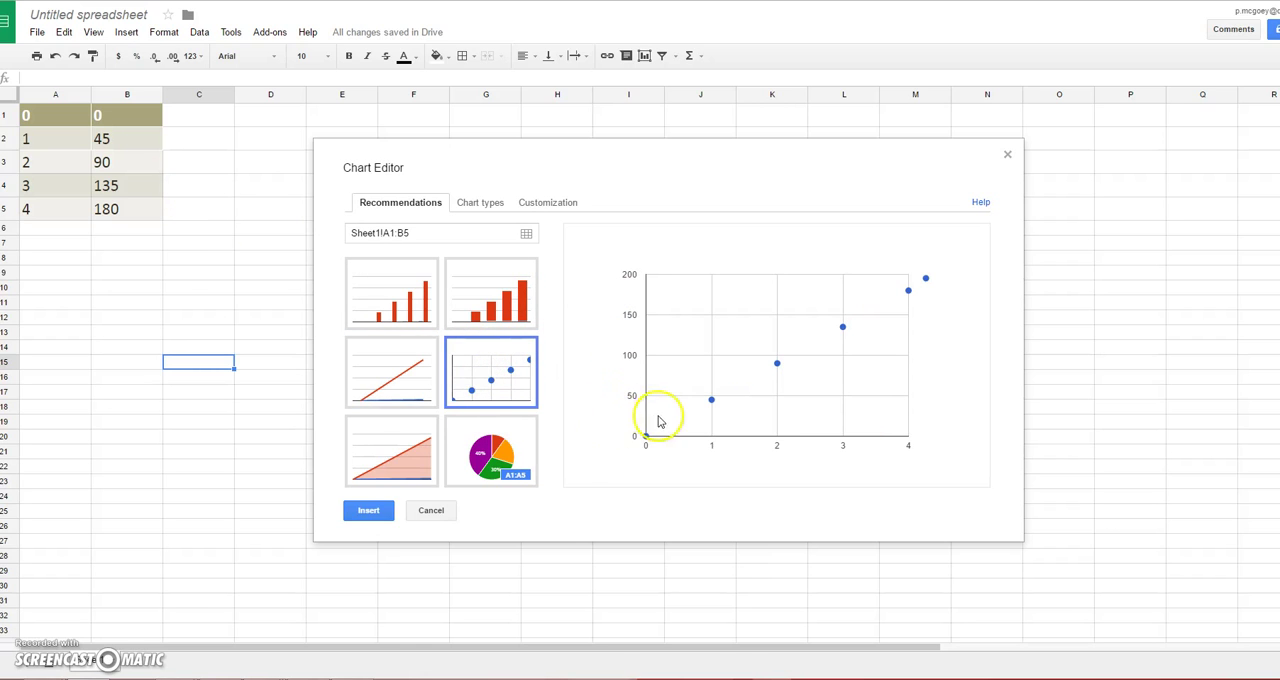
mouse_move(910, 292)
click(542, 202)
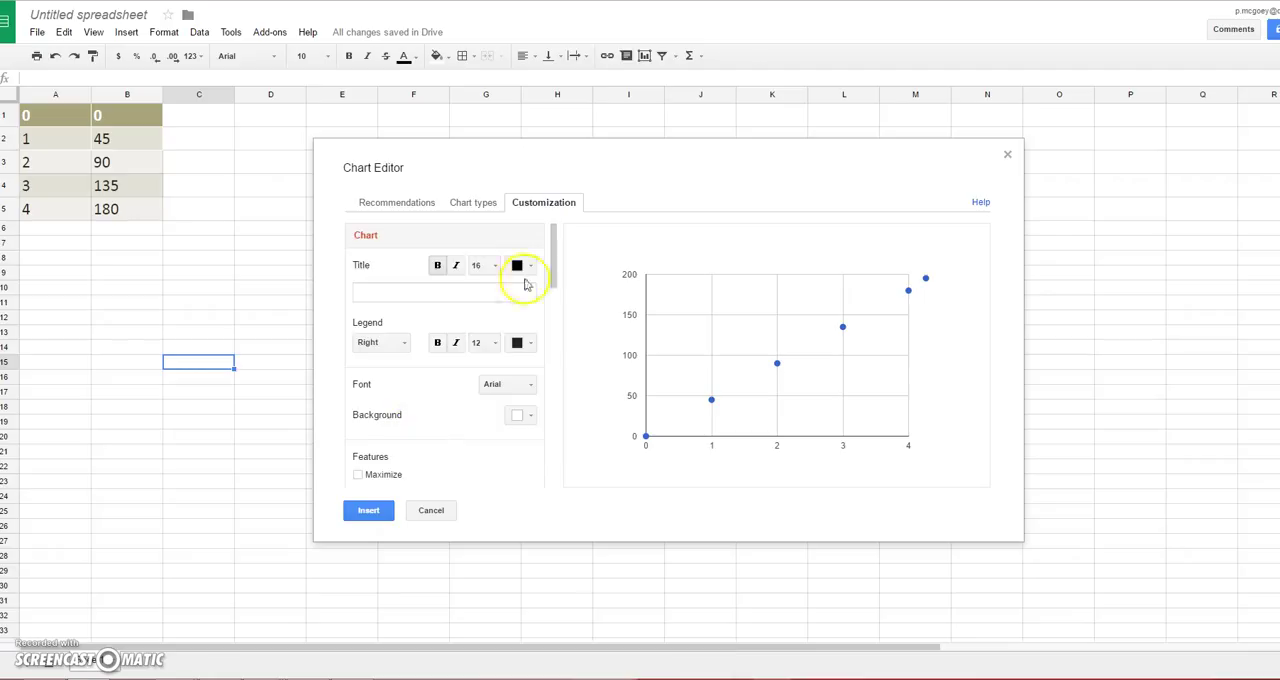
Step: Set the chart's horizontal axis title to "Cost vs. Hours"
mouse_move(554, 306)
mouse_down()
mouse_move(556, 345)
mouse_move(554, 322)
mouse_up()
click(451, 336)
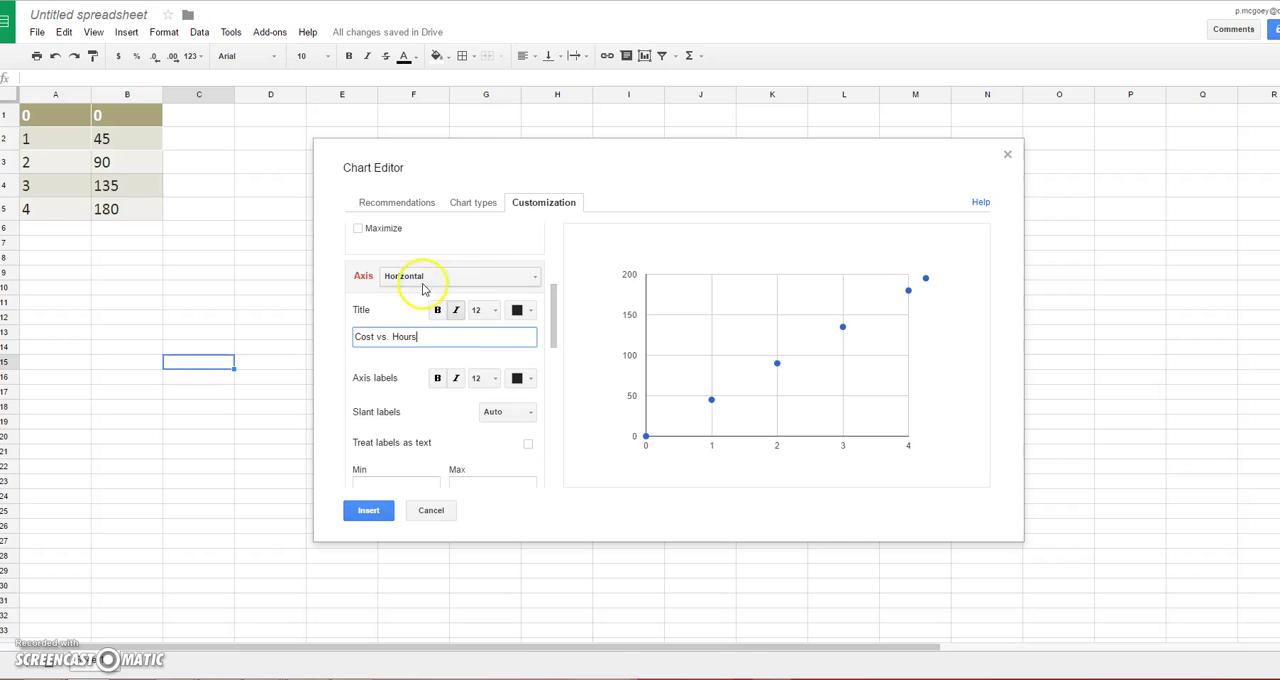
click(402, 361)
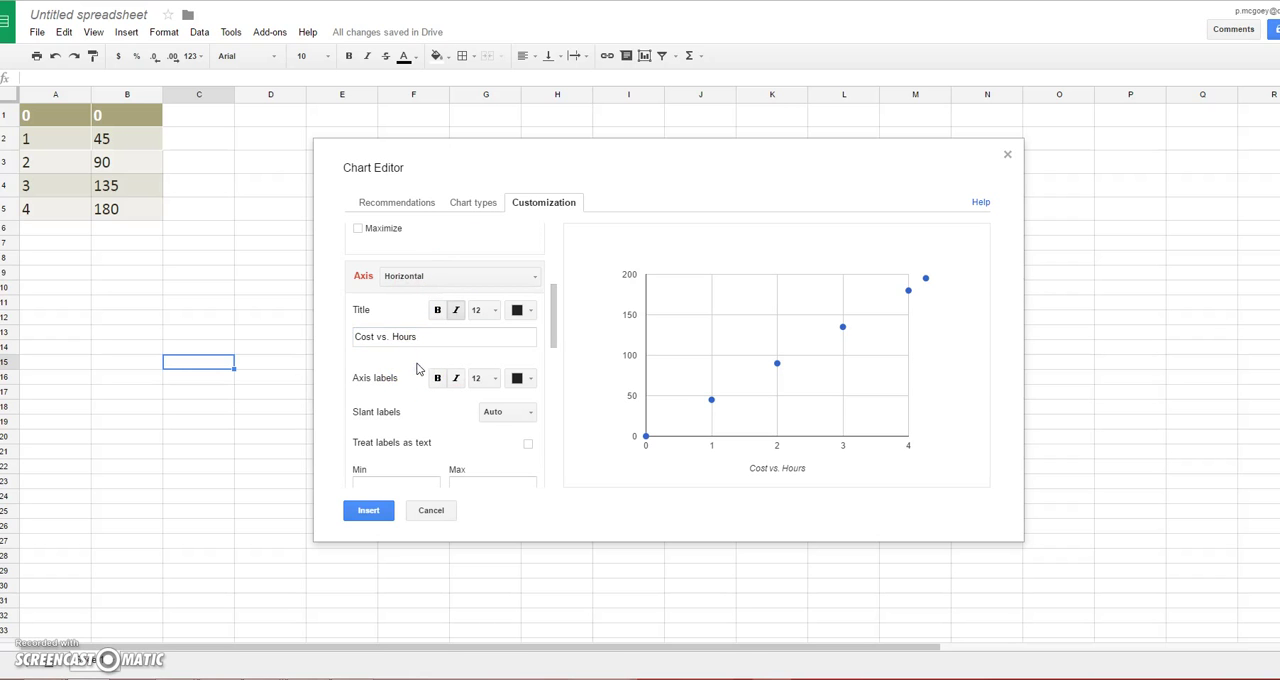
Step: Replace the horizontal axis title with "Hours"
scroll(403, 365, down, 1)
scroll(403, 400, up, 2)
scroll(400, 402, up, 1)
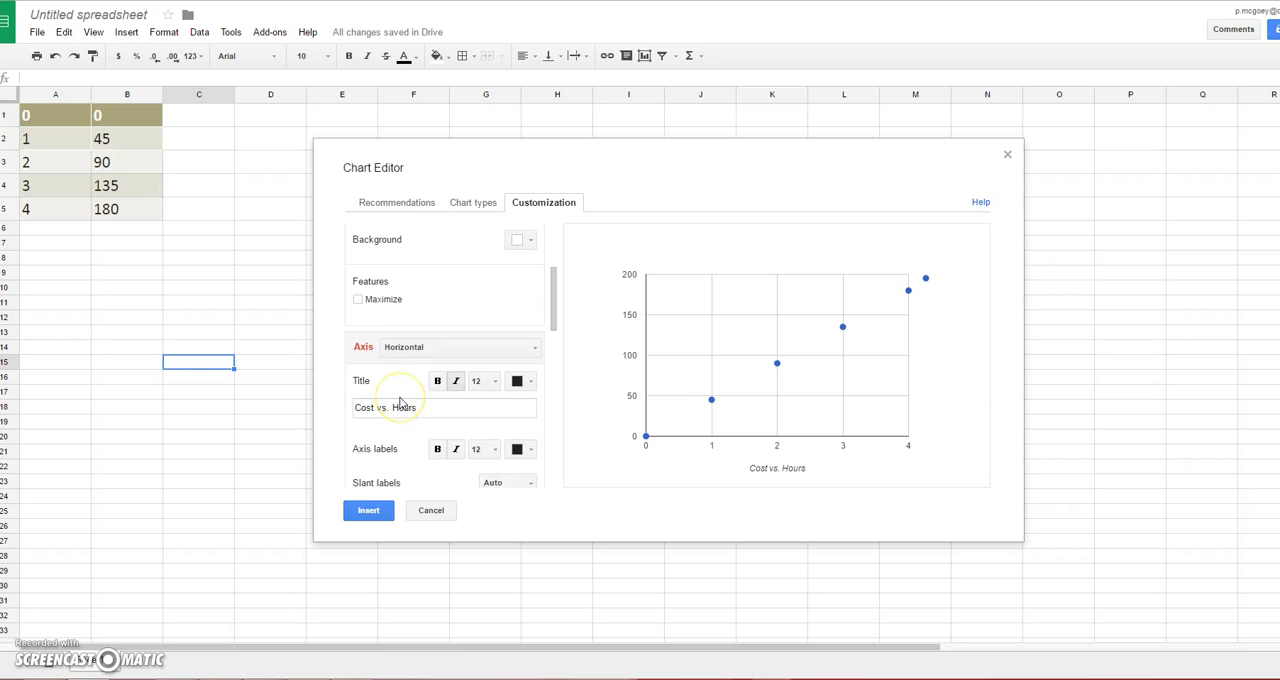
scroll(400, 402, down, 2)
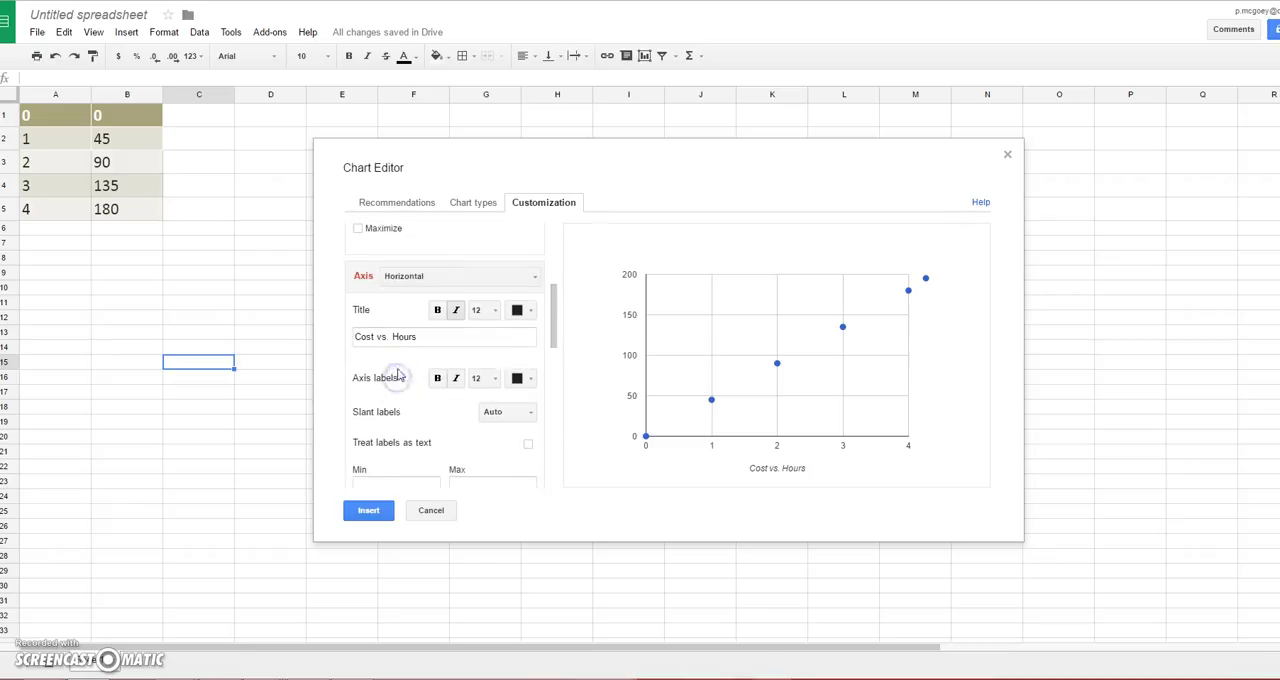
scroll(398, 337, up, 2)
scroll(398, 337, up, 2)
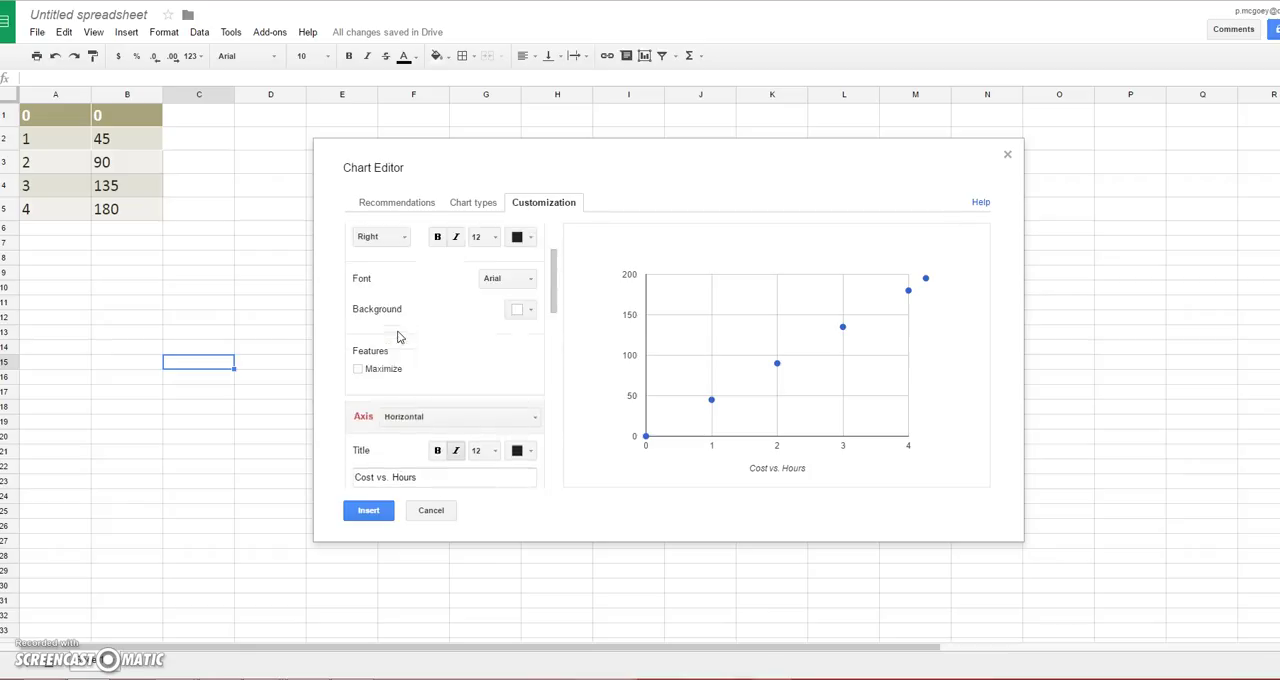
click(430, 420)
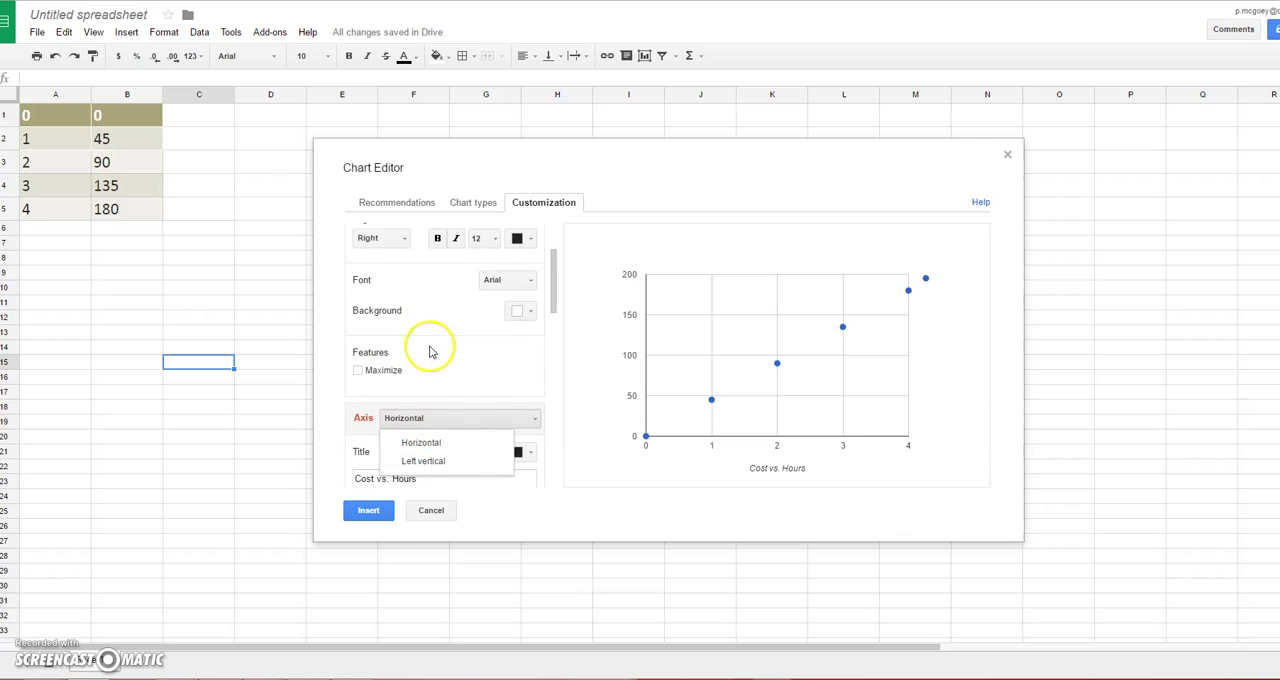
scroll(426, 340, up, 3)
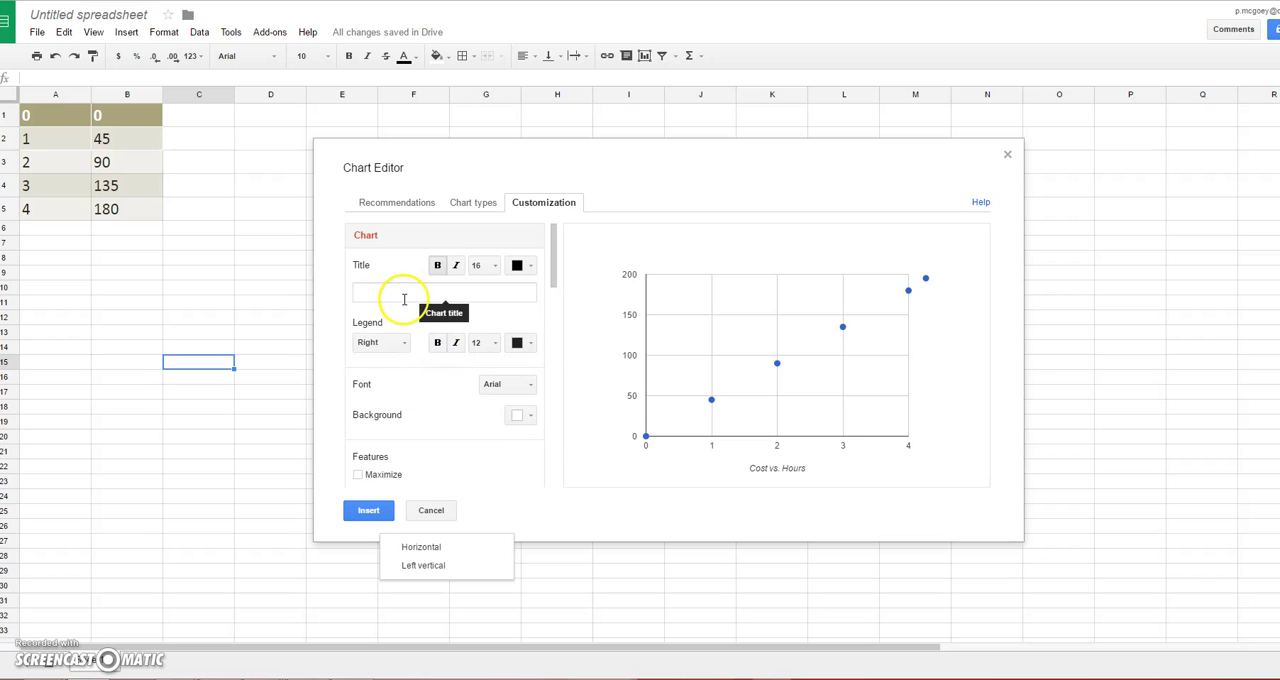
scroll(417, 318, down, 4)
scroll(417, 320, up, 3)
scroll(417, 322, down, 3)
click(419, 370)
drag(419, 370, 357, 370)
text(Hours)
click(357, 350)
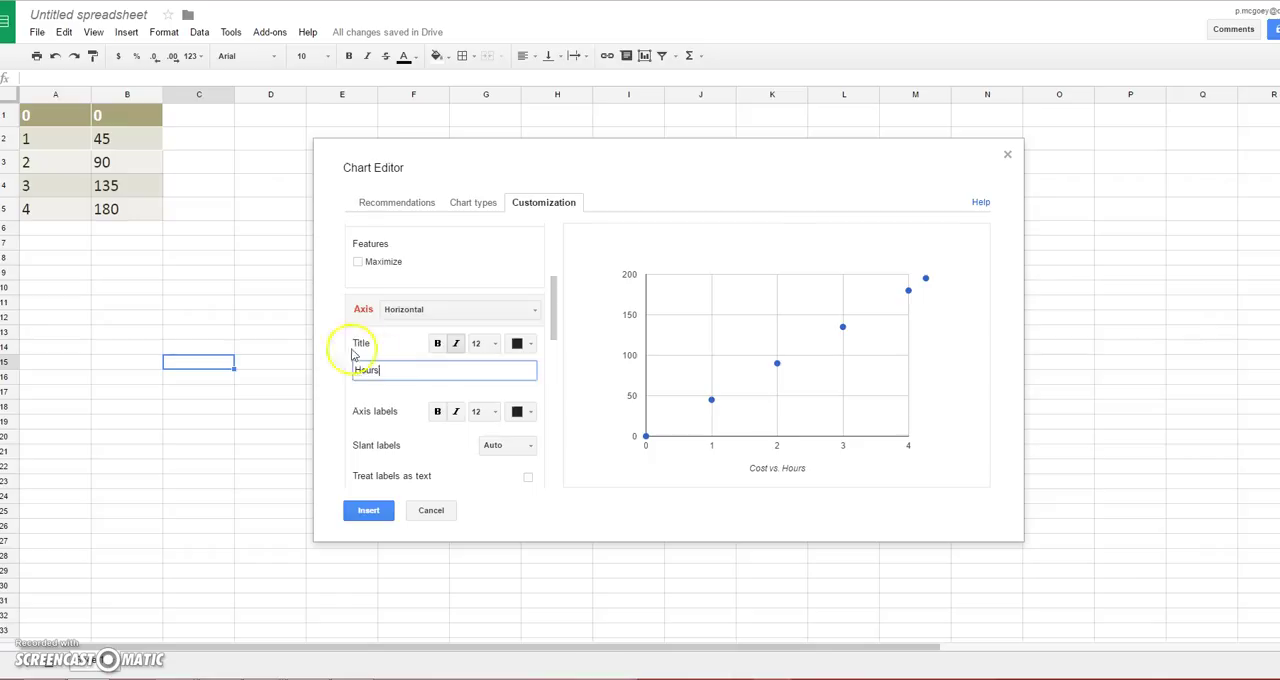
Step: Set the chart title to "Cost vs. Hours"
scroll(386, 343, up, 3)
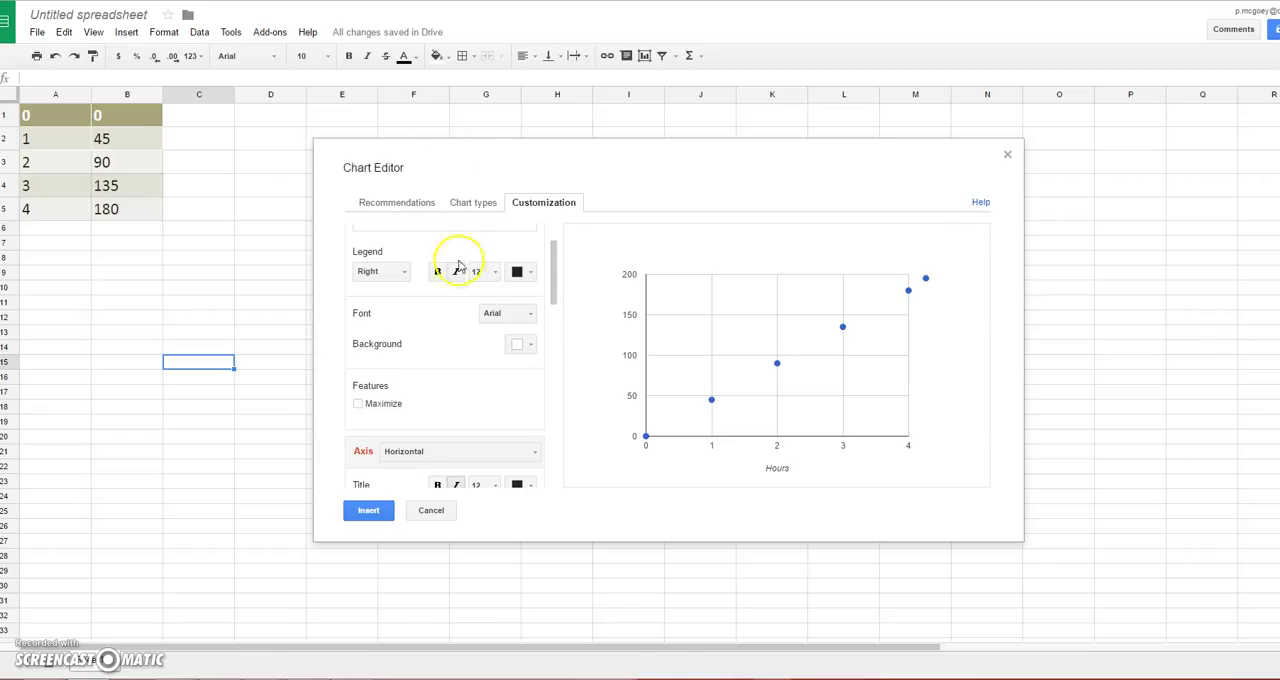
scroll(457, 275, up, 2)
click(420, 290)
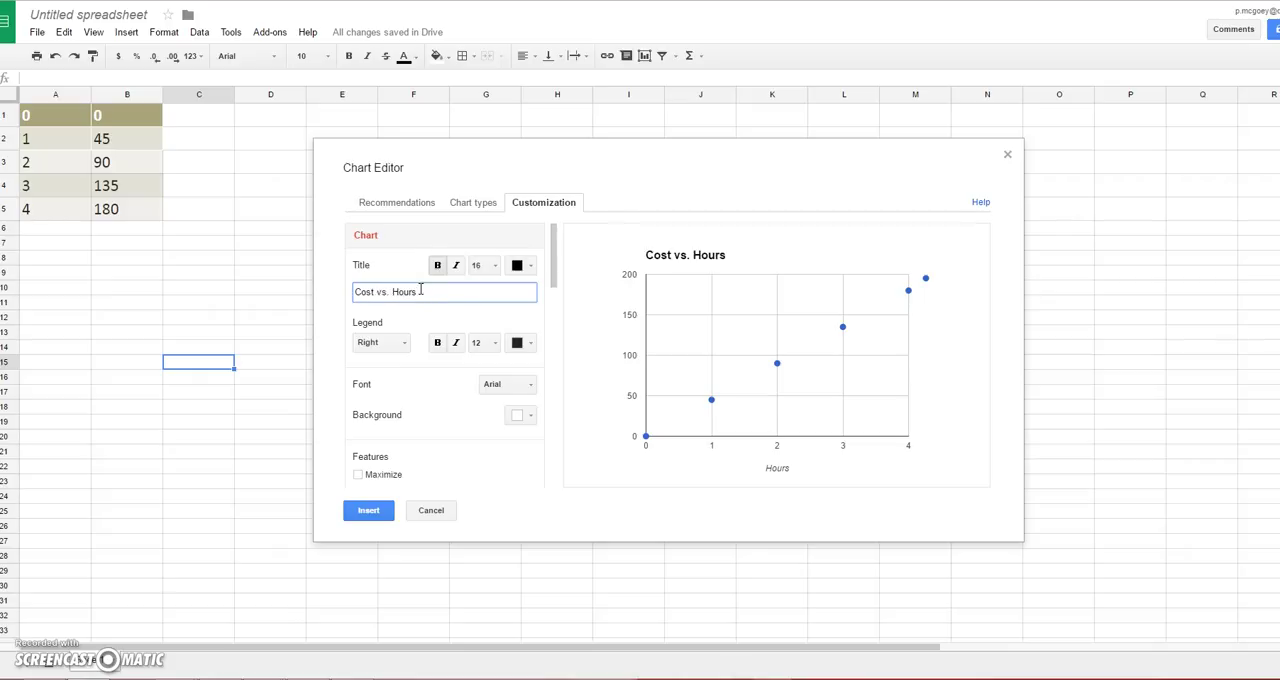
Step: Add a linear trendline to Data series 1 of the scatter chart
scroll(412, 351, down, 3)
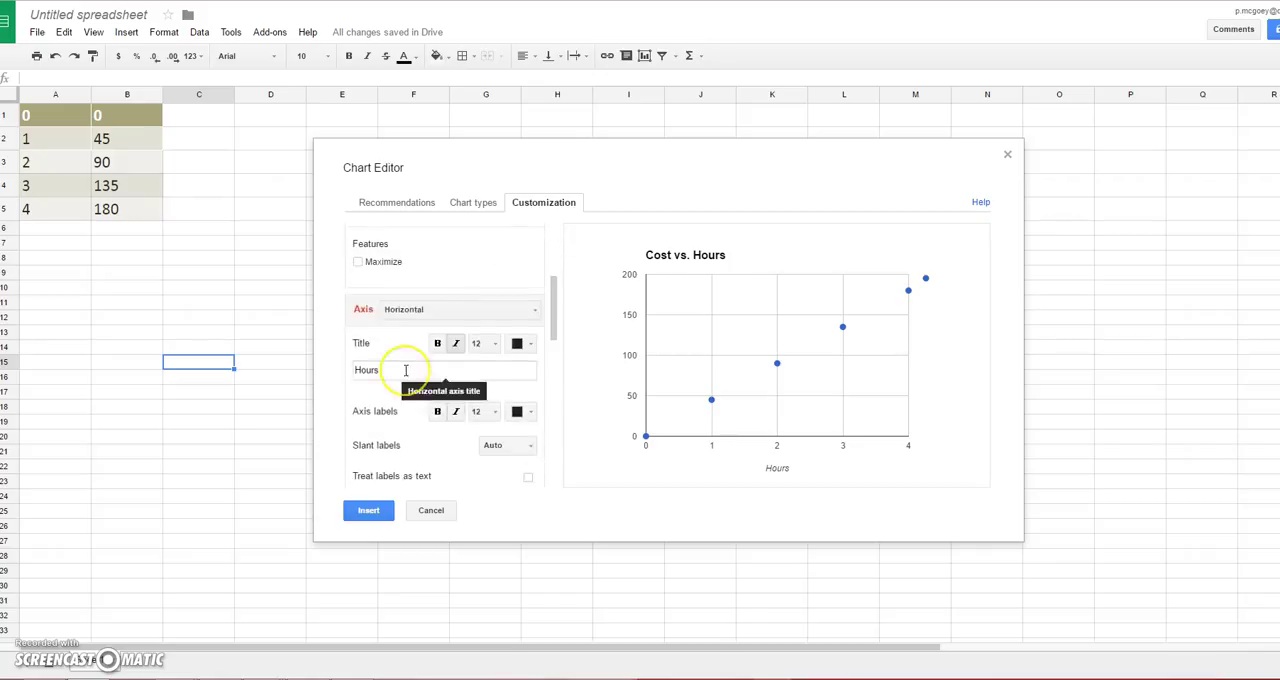
scroll(406, 370, down, 8)
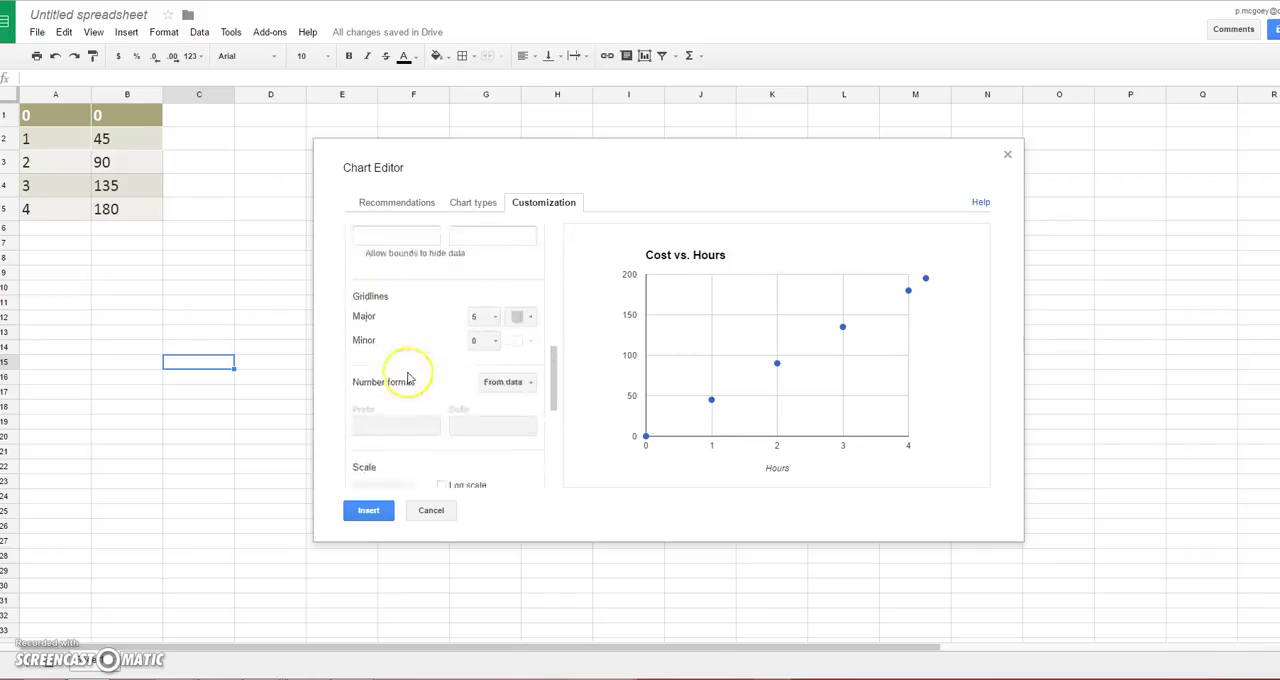
scroll(407, 377, down, 6)
scroll(407, 377, up, 3)
scroll(408, 374, down, 3)
click(517, 458)
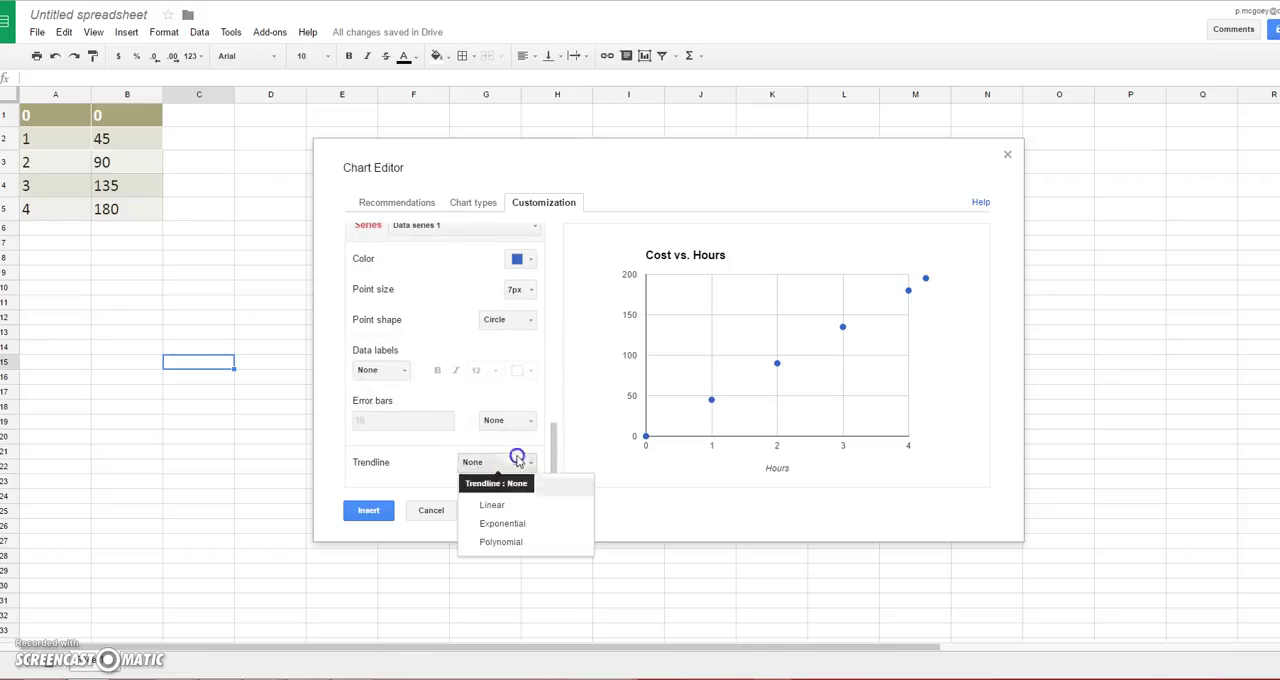
click(496, 505)
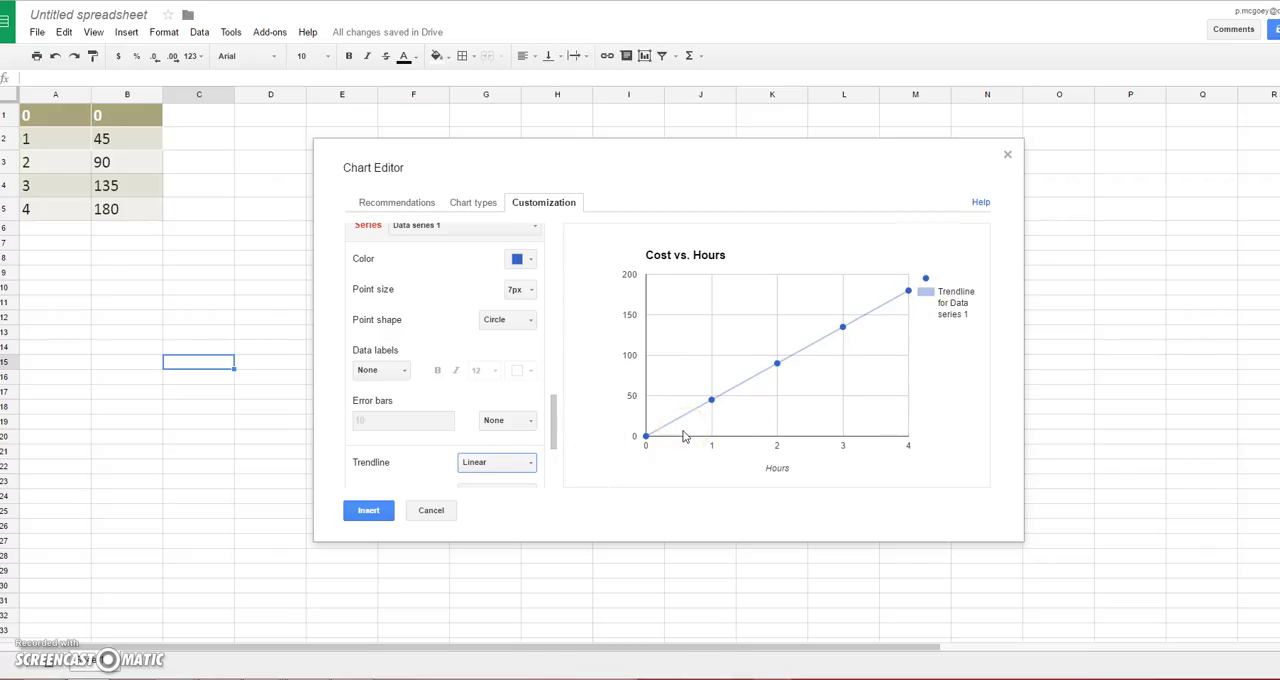
Step: Change the trendline's custom label to "Cost over Time"
scroll(430, 440, down, 4)
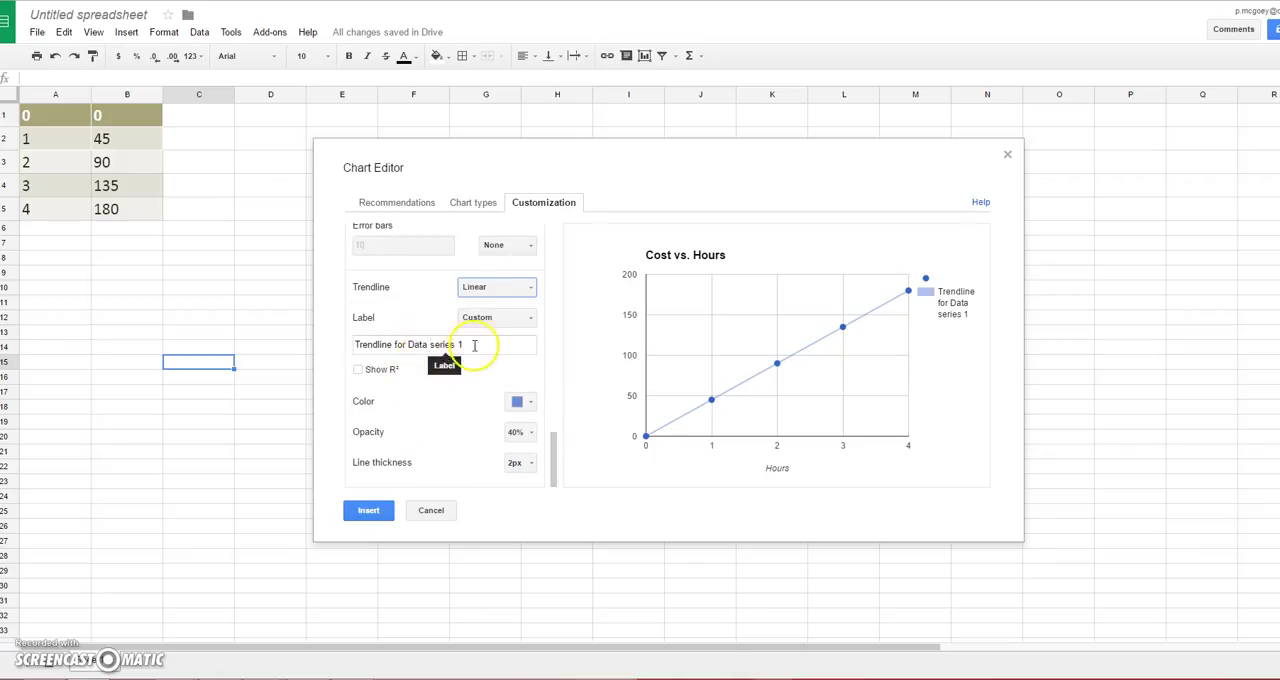
drag(474, 344, 314, 342)
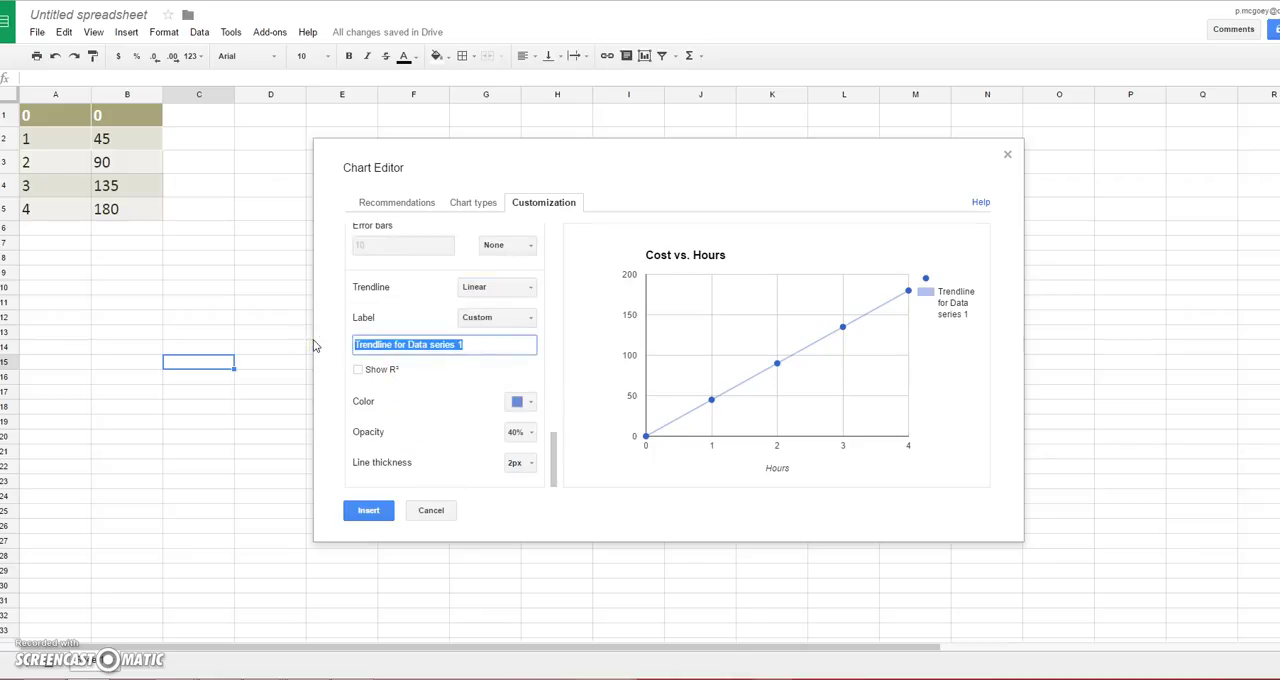
text(Cost over Time)
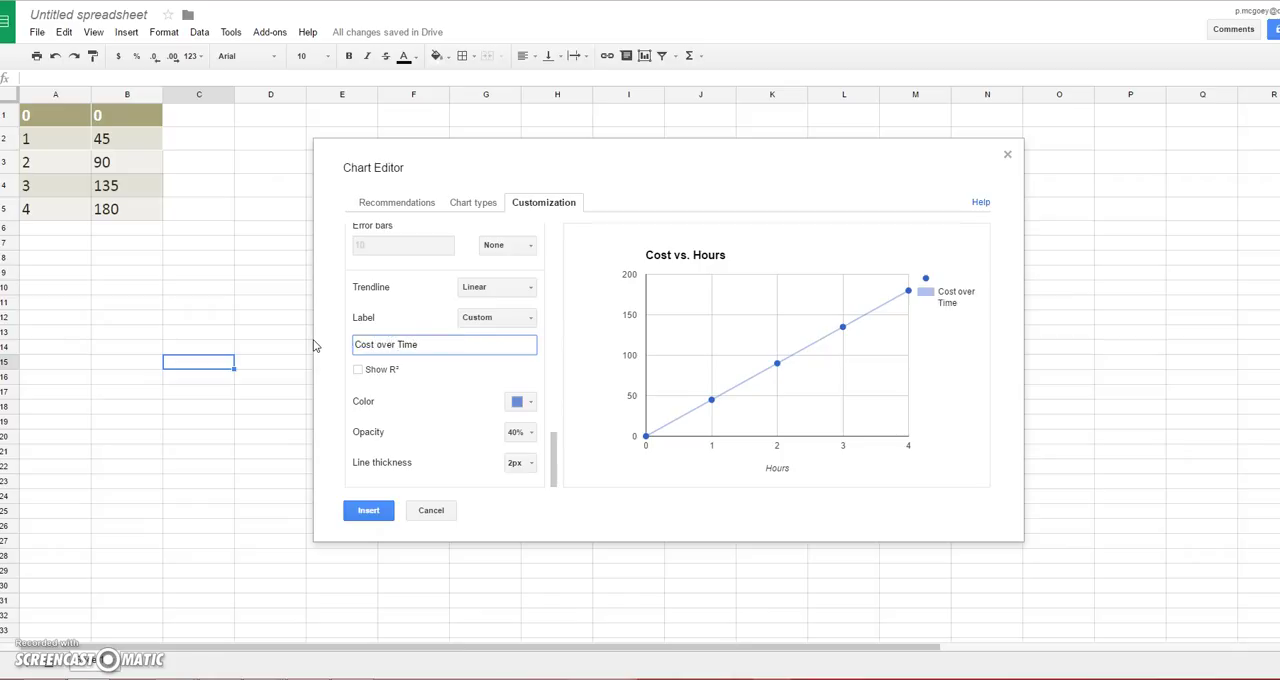
Step: Review the chart's title, legend, axis and series customization settings
scroll(397, 391, up, 5)
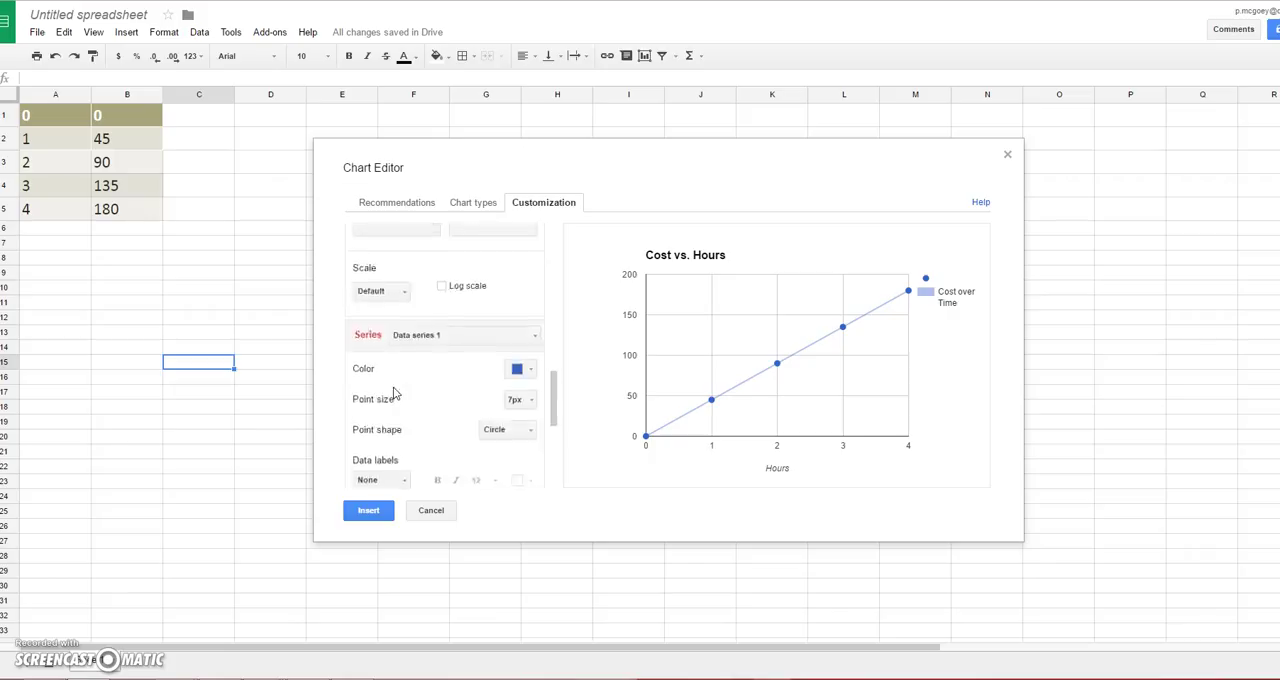
scroll(397, 393, up, 2)
scroll(393, 393, up, 2)
scroll(393, 393, down, 2)
scroll(393, 393, up, 4)
scroll(393, 393, up, 6)
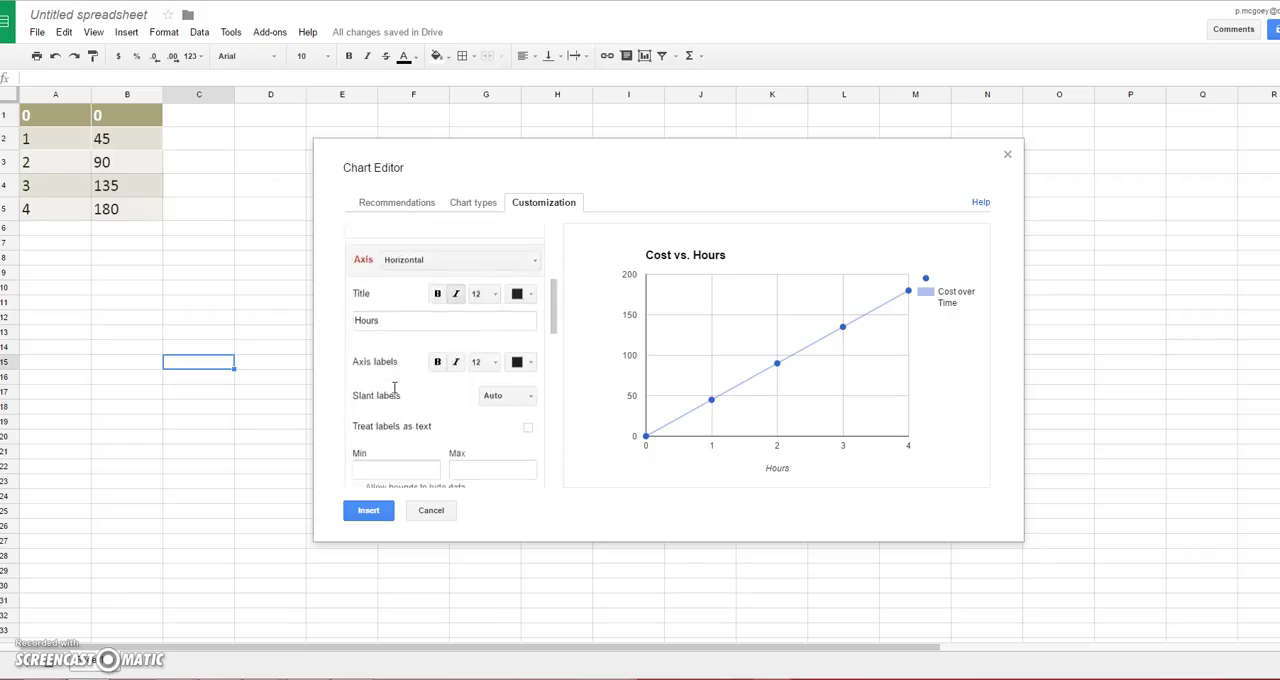
scroll(395, 393, up, 1)
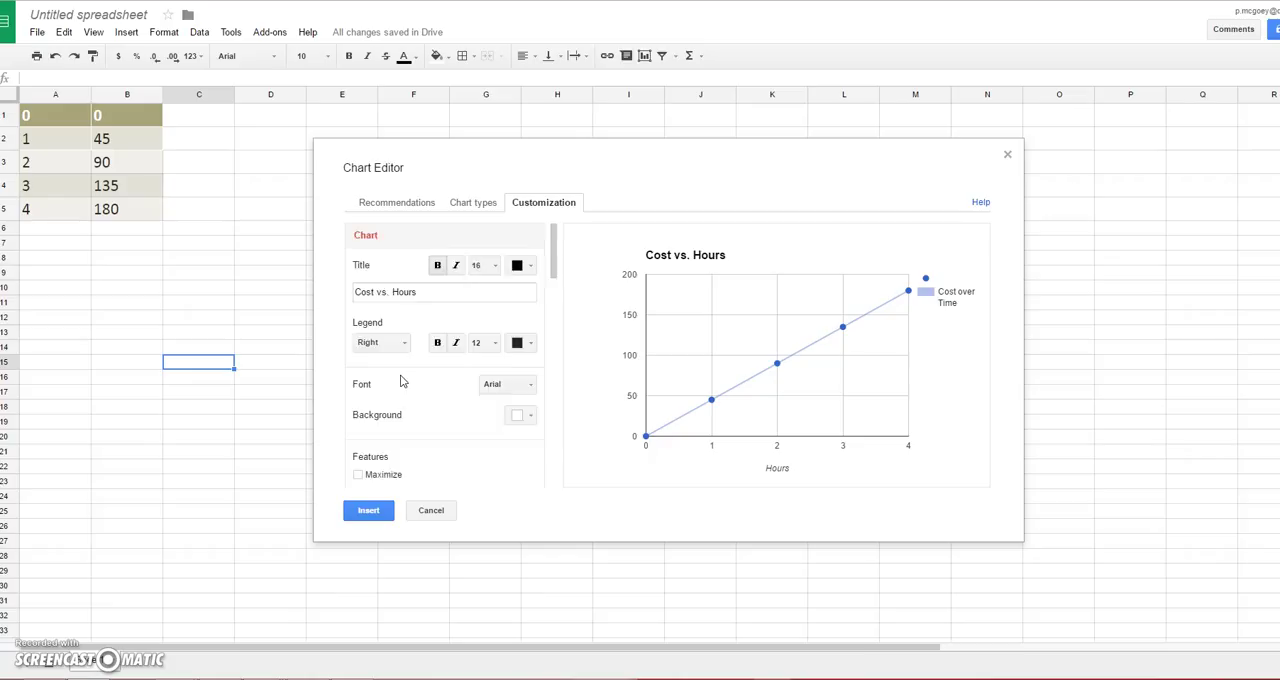
scroll(400, 381, down, 3)
scroll(400, 381, down, 3)
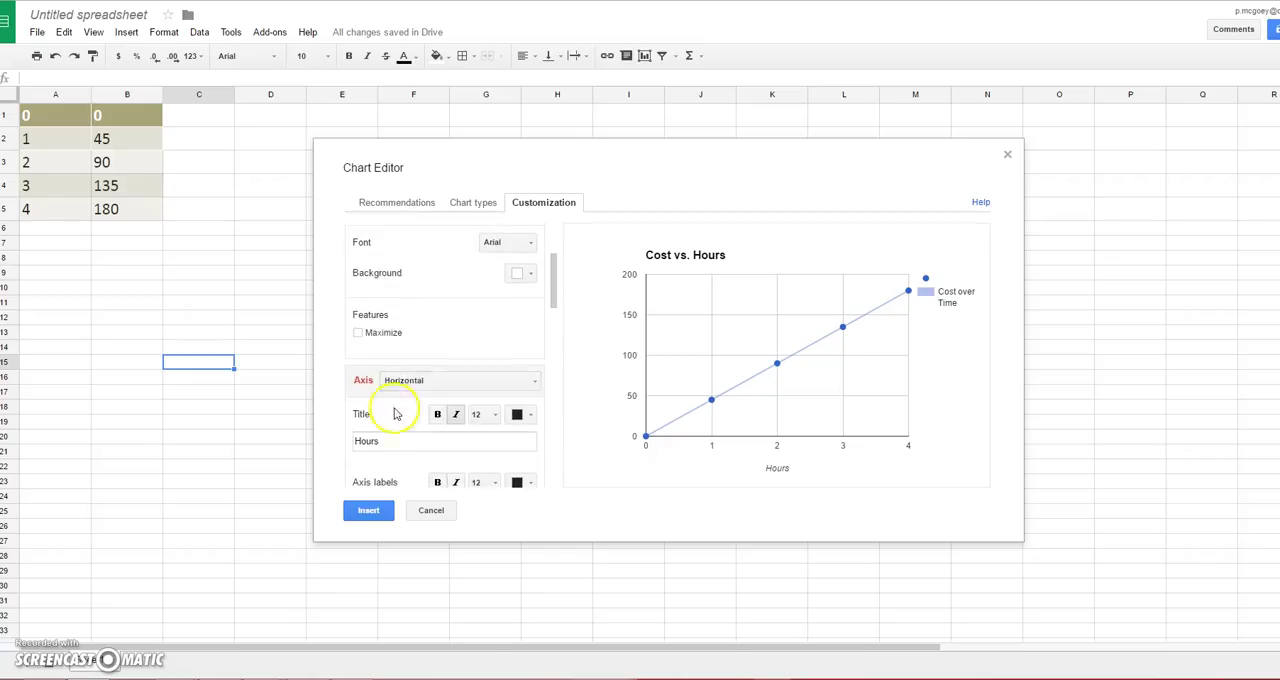
click(416, 386)
click(415, 384)
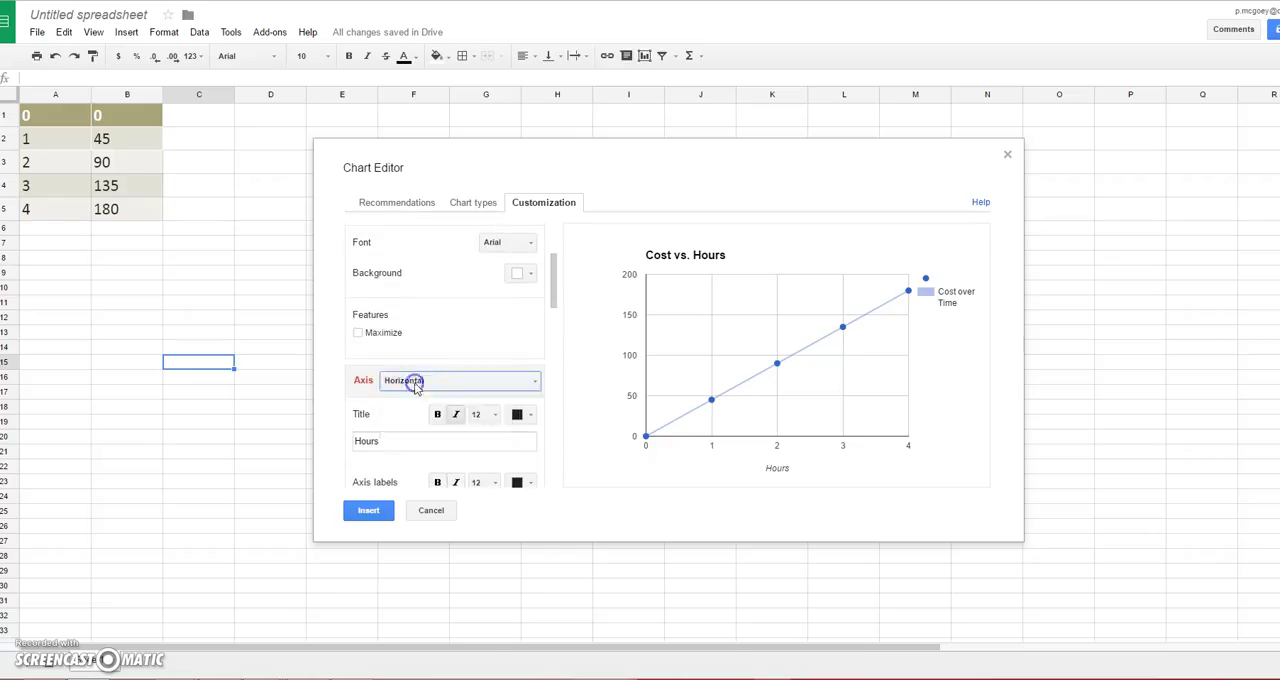
scroll(414, 383, up, 6)
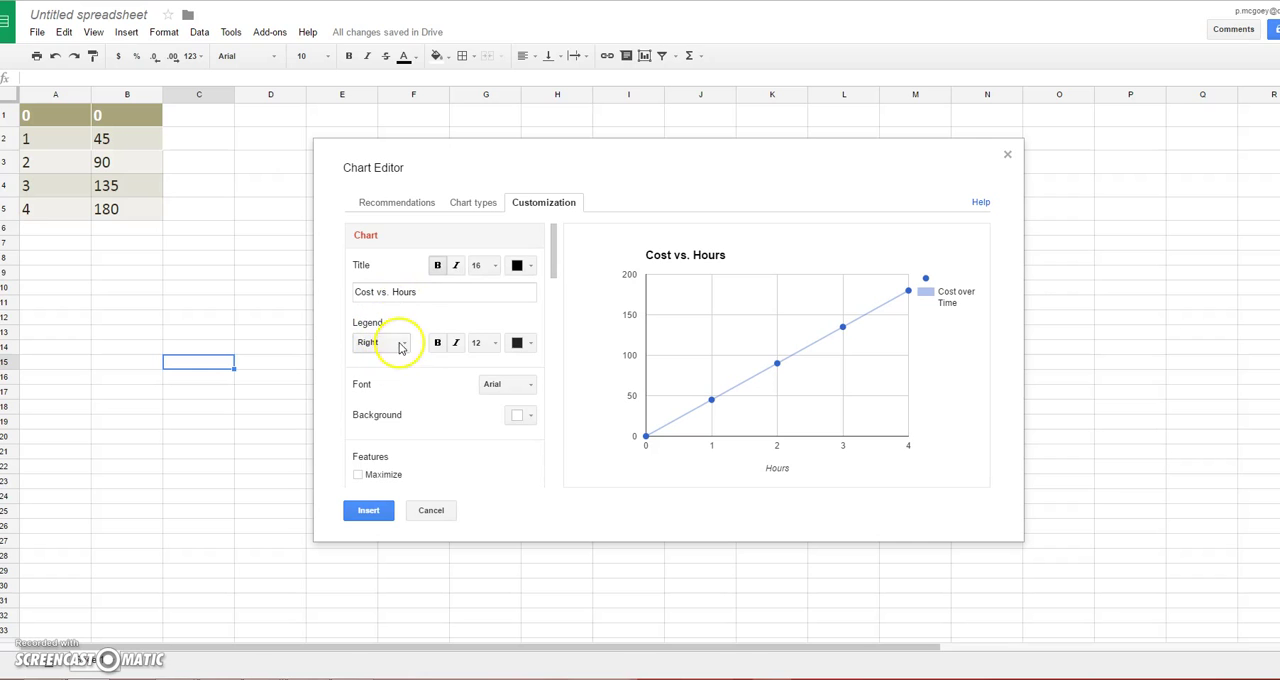
scroll(421, 328, down, 6)
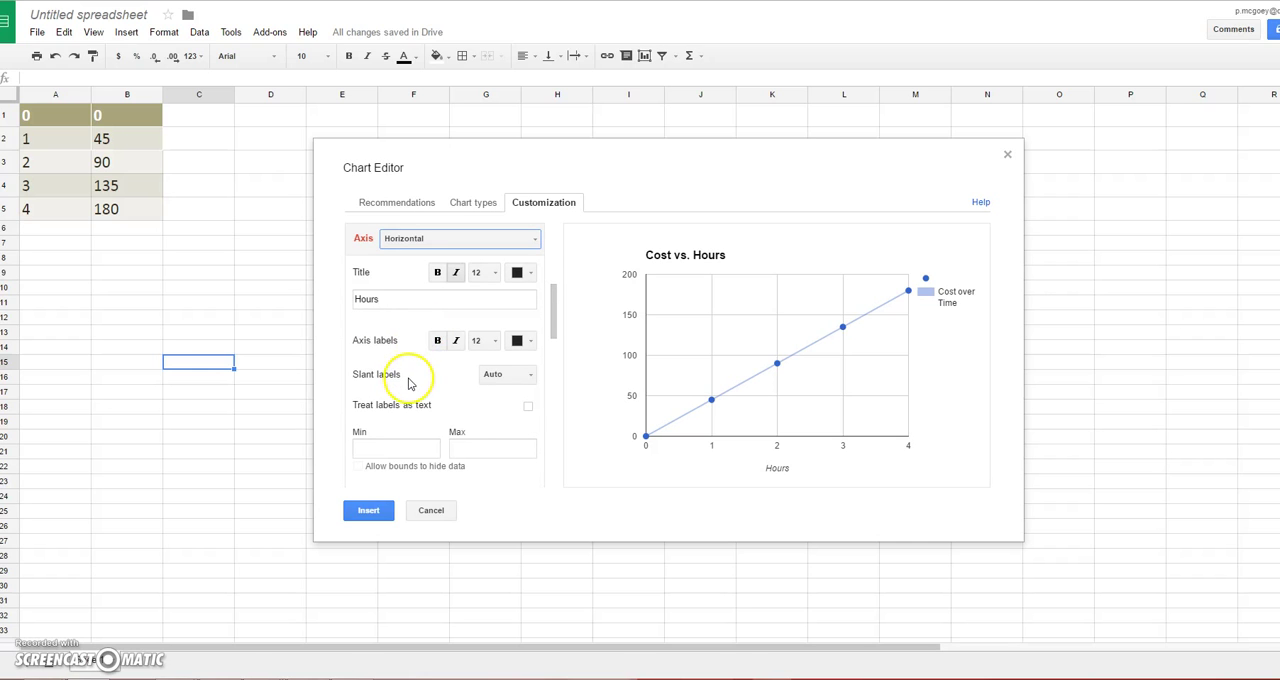
scroll(409, 383, down, 3)
scroll(392, 418, down, 1)
scroll(443, 414, down, 3)
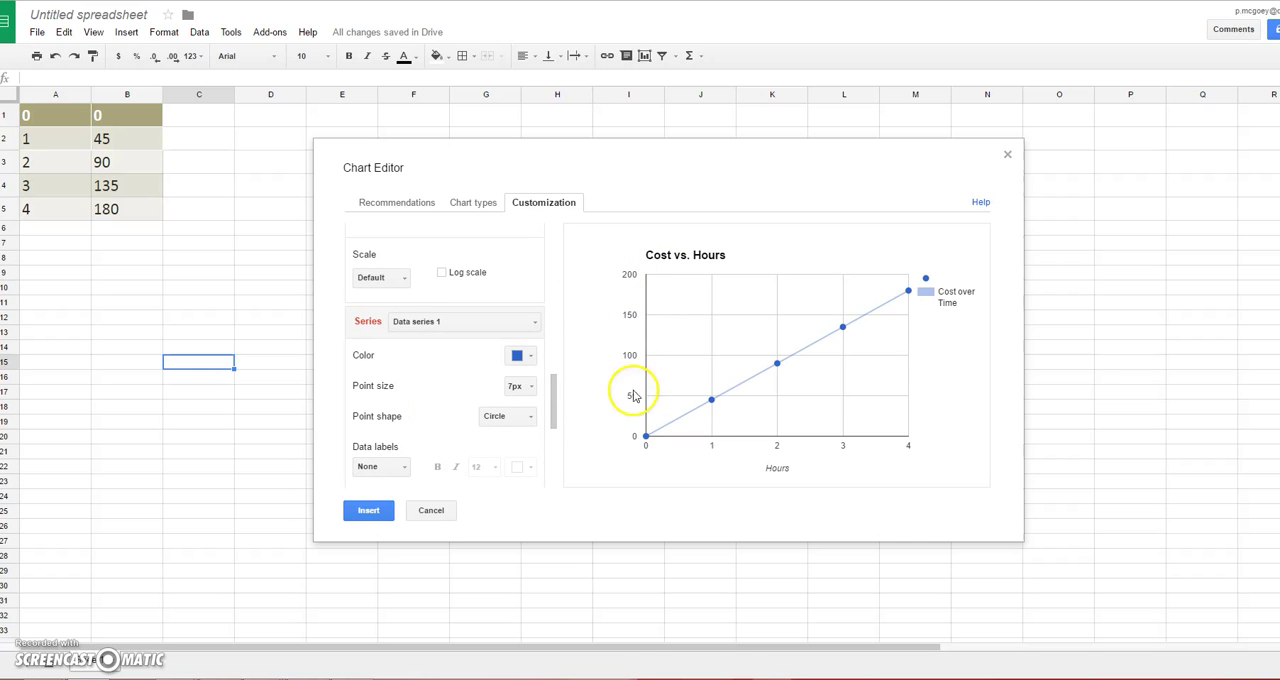
Step: Insert the customized scatter chart with its trendline into the sheet
scroll(410, 415, down, 3)
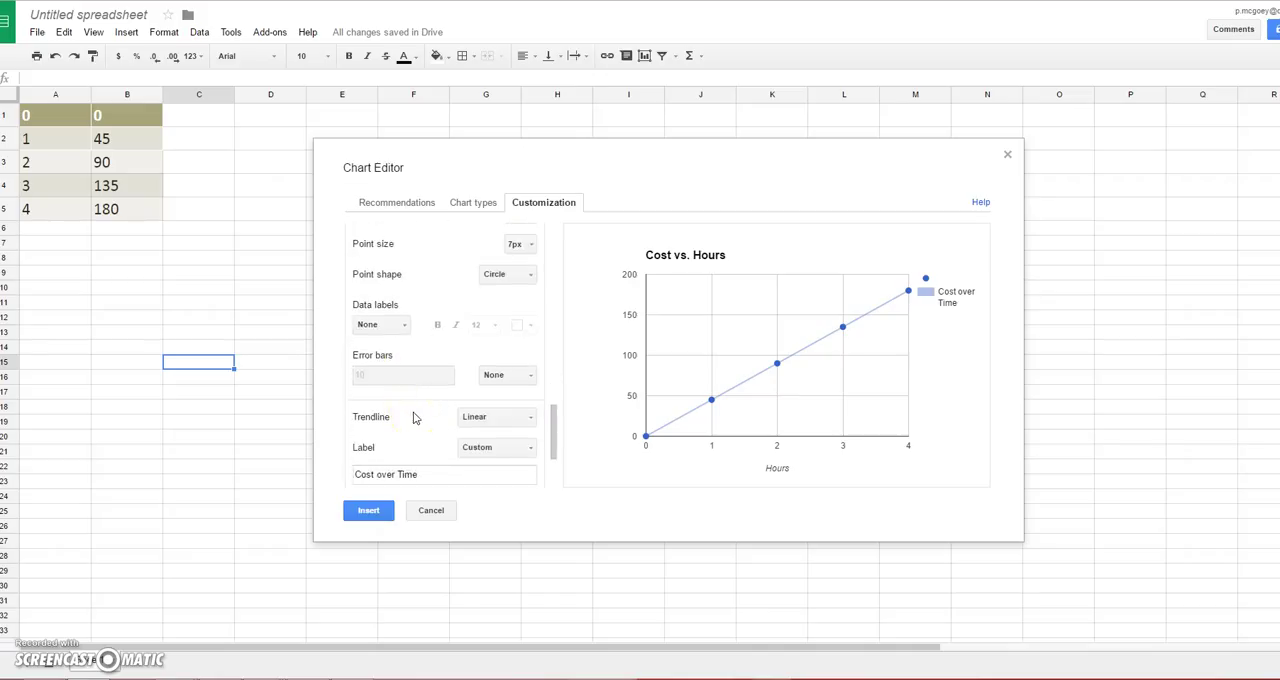
scroll(415, 418, down, 3)
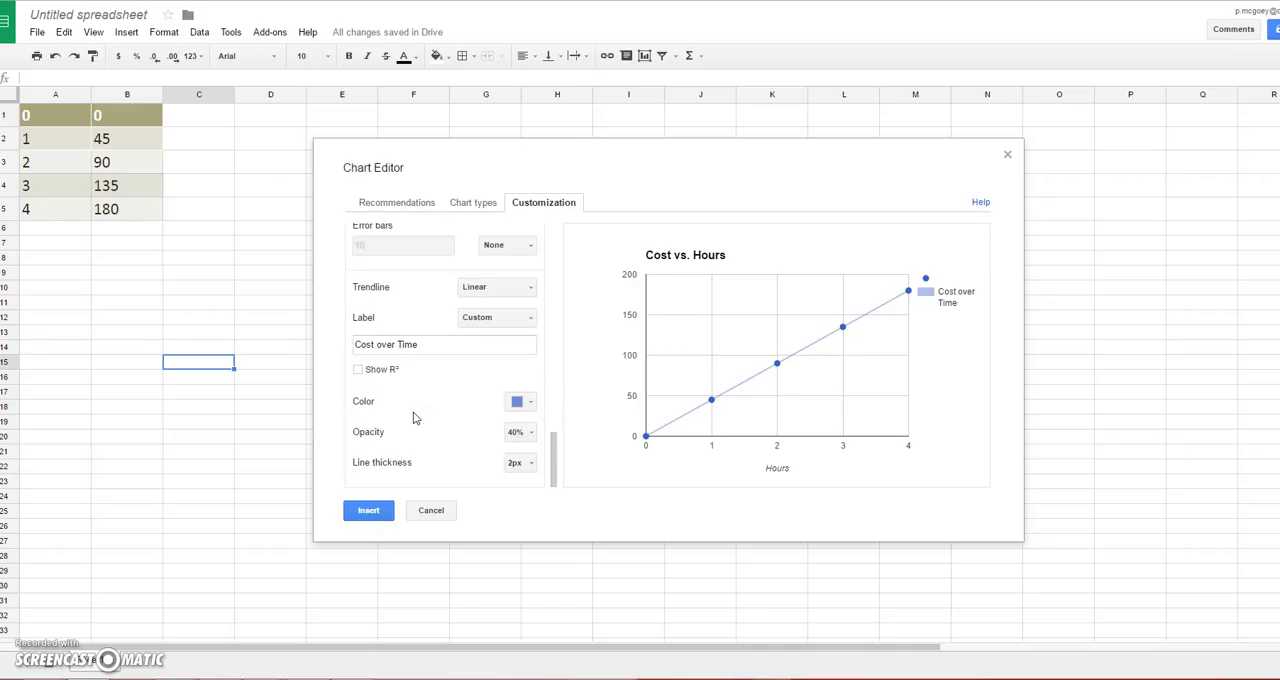
click(380, 513)
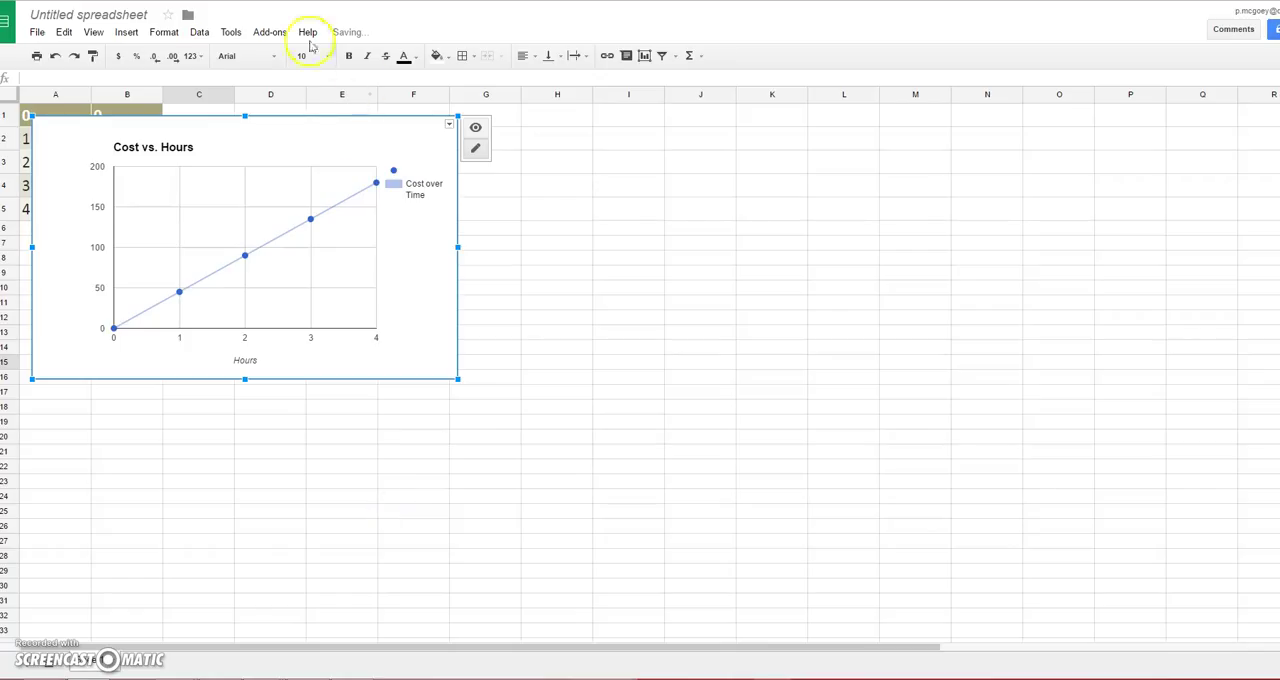
Step: Move the Cost vs. Hours chart to the right of the data table so the table is uncovered
drag(293, 134, 758, 186)
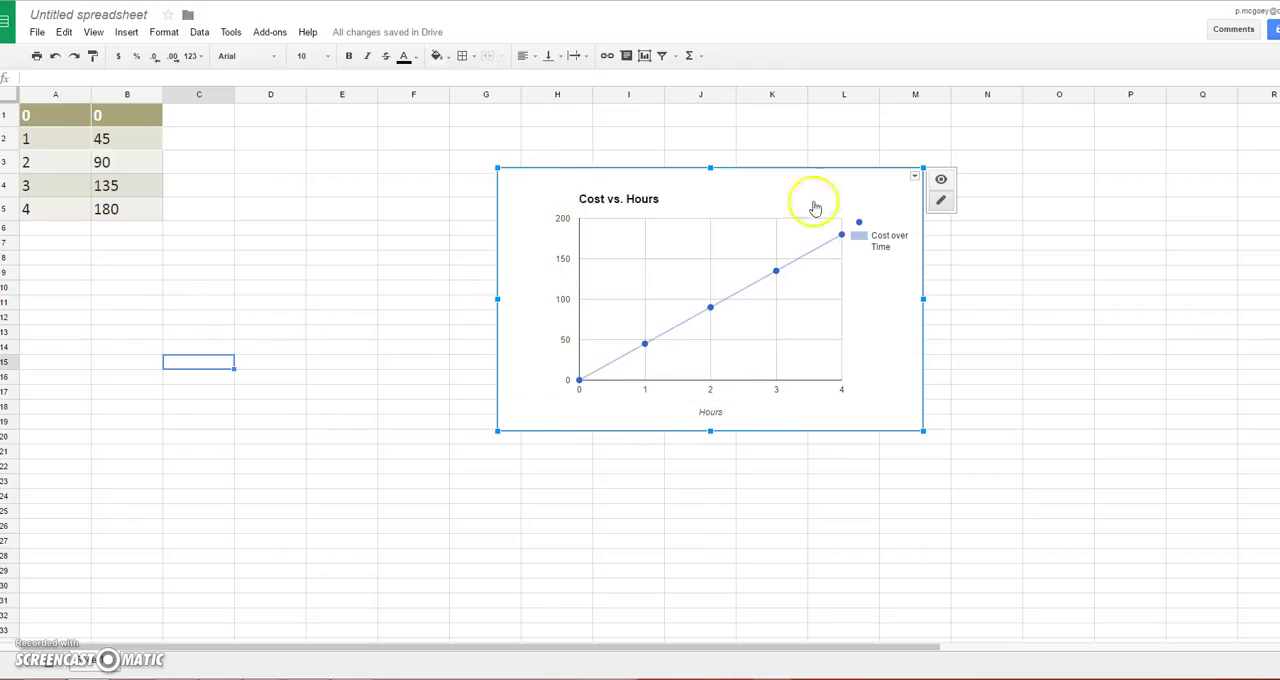
click(1006, 258)
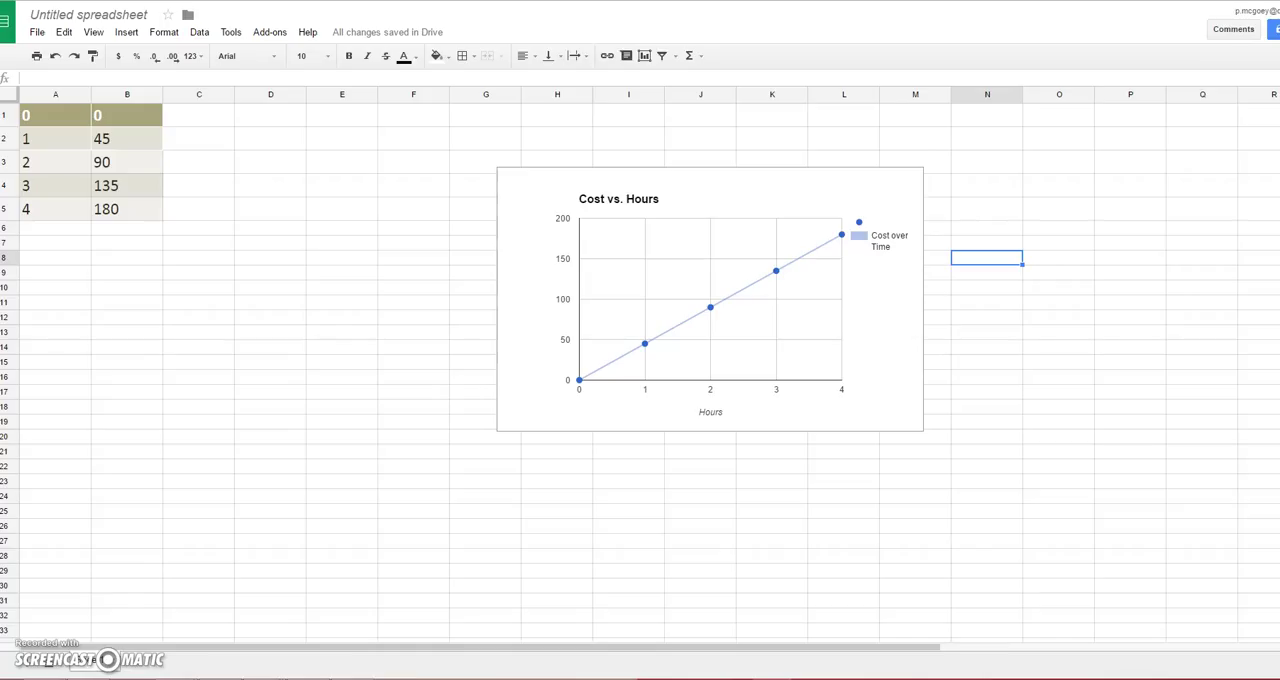
Step: Switch to The Geometer's Sketchpad and display a rectangular grid in the blank sketch
mouse_move(771, 183)
mouse_down()
mouse_move(634, 94)
mouse_move(671, 153)
mouse_up()
click(574, 168)
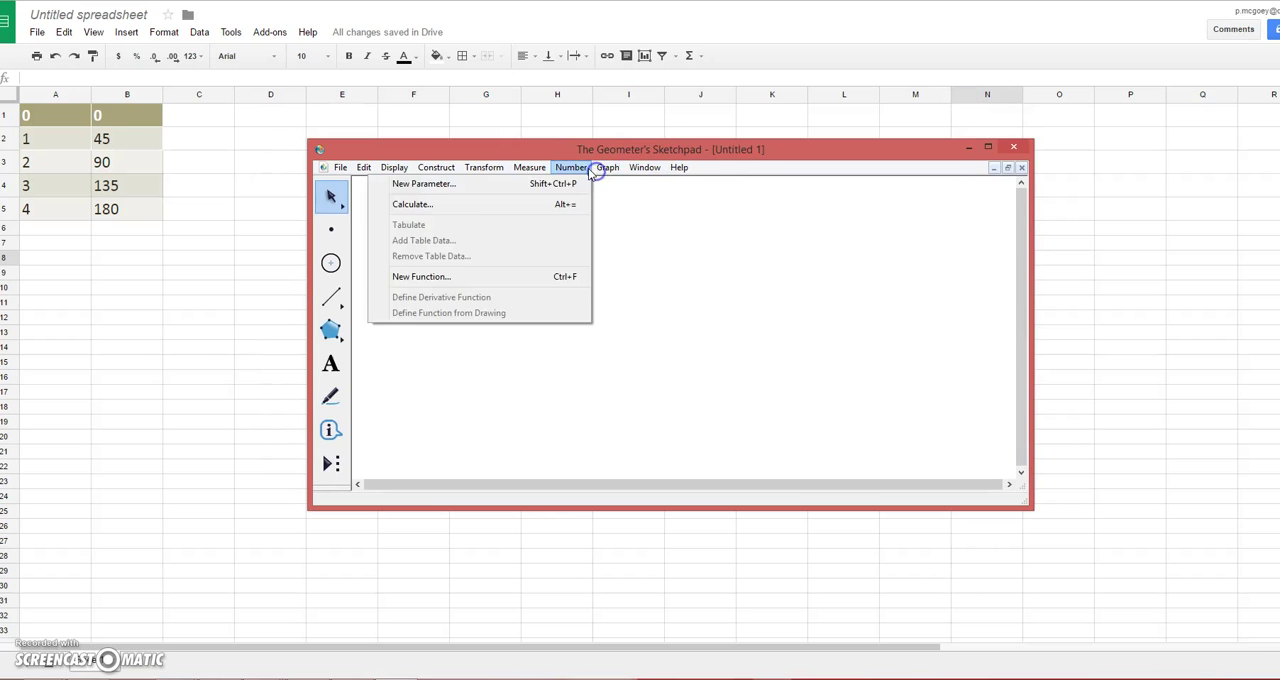
mouse_move(622, 176)
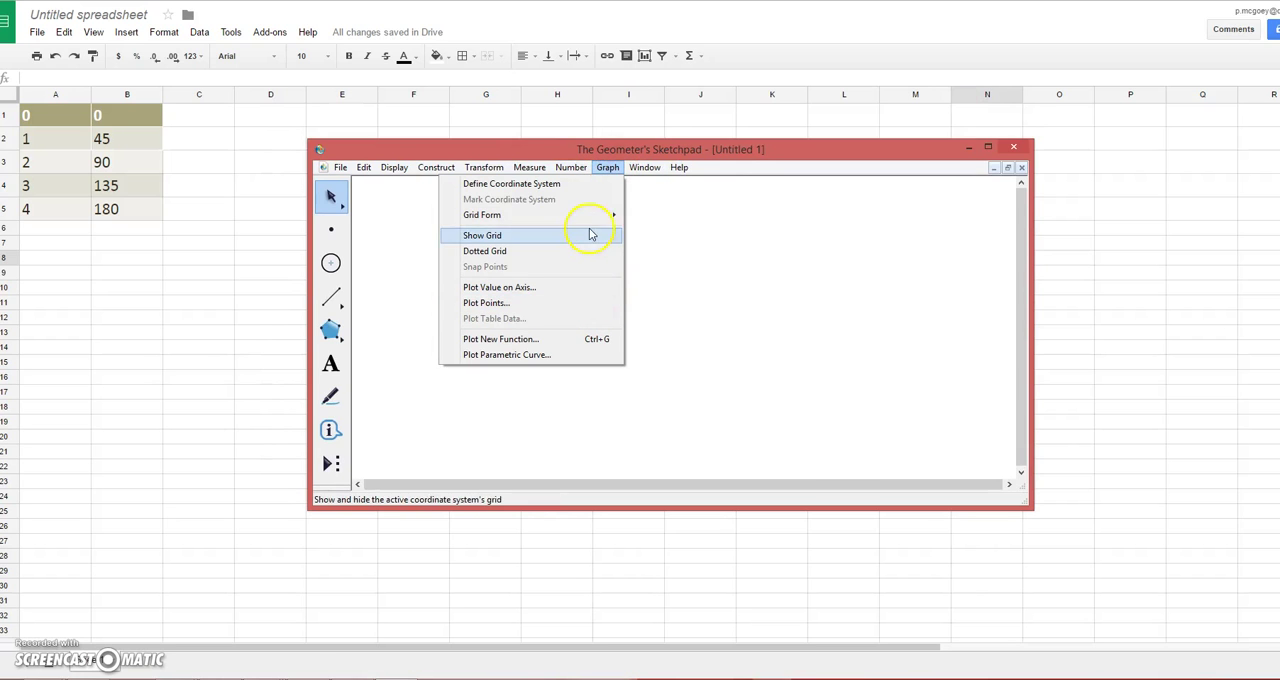
mouse_move(566, 219)
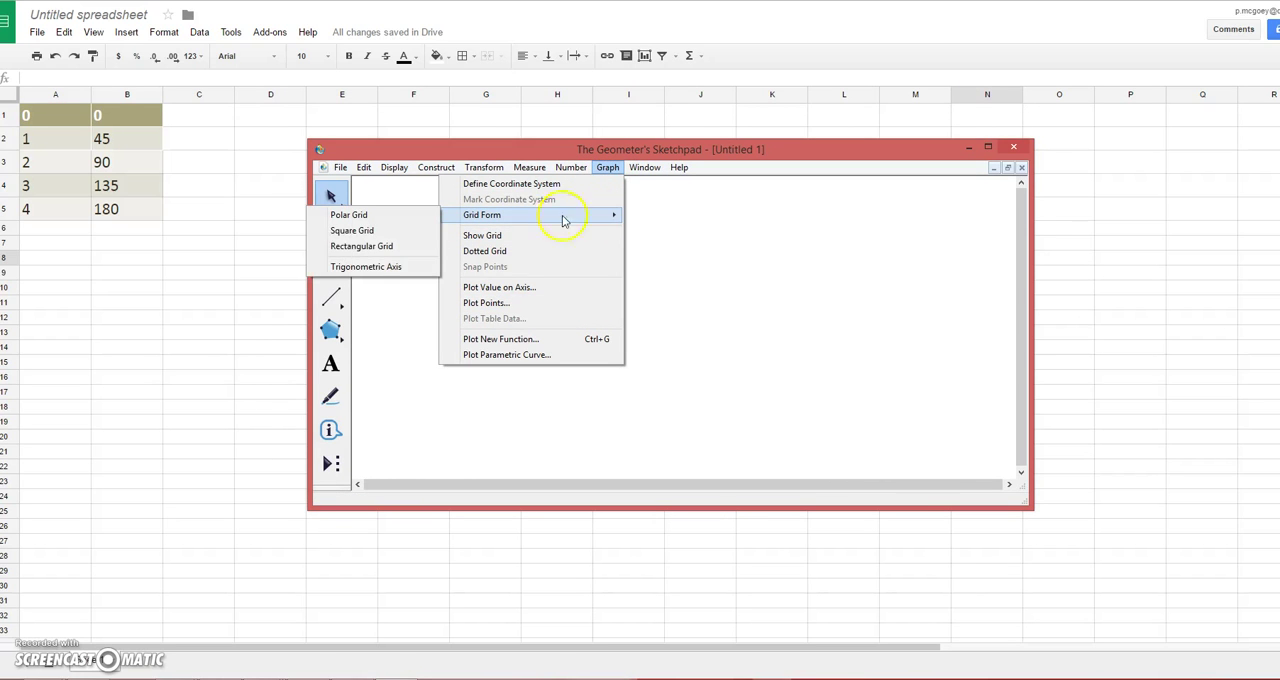
click(347, 250)
Step: Move the origin to the sketch's lower-left area and stretch the horizontal axis to show up to about 6
drag(686, 319, 447, 450)
drag(571, 457, 892, 451)
scroll(680, 330, down, 2)
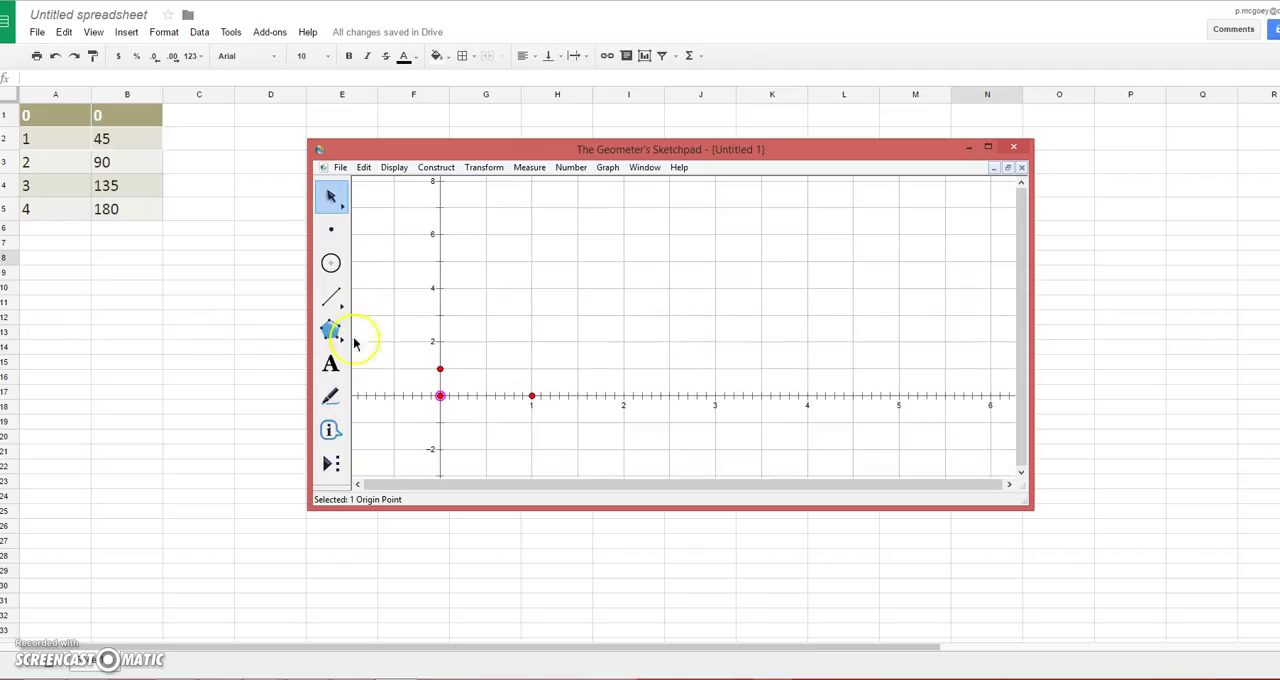
Step: Add the caption "Hours" below the horizontal axis and "Cost ($)" beside the vertical axis
click(331, 364)
drag(580, 421, 789, 456)
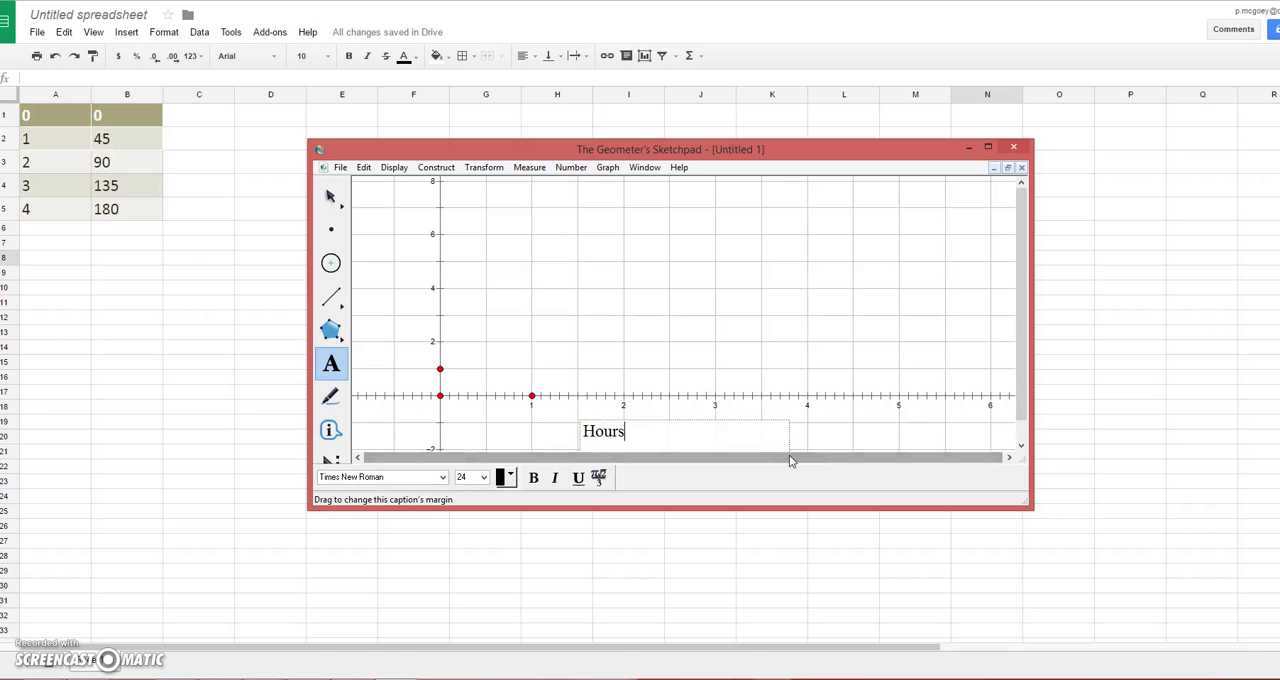
click(550, 437)
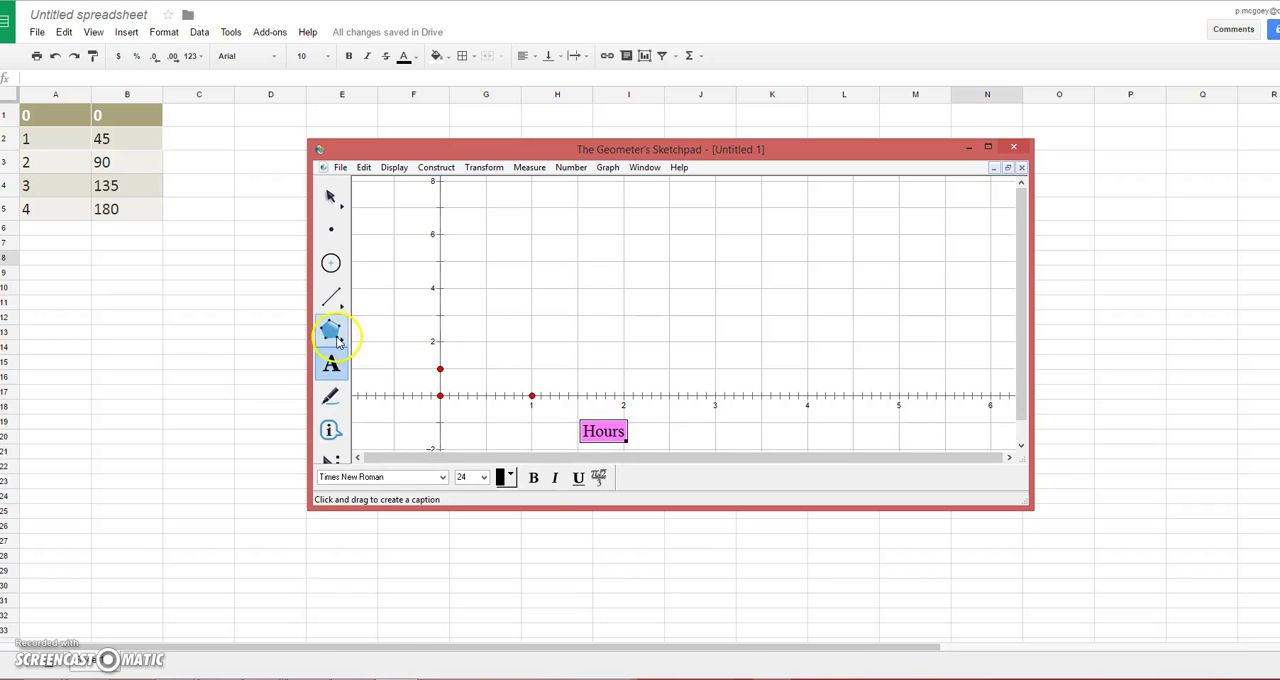
click(357, 283)
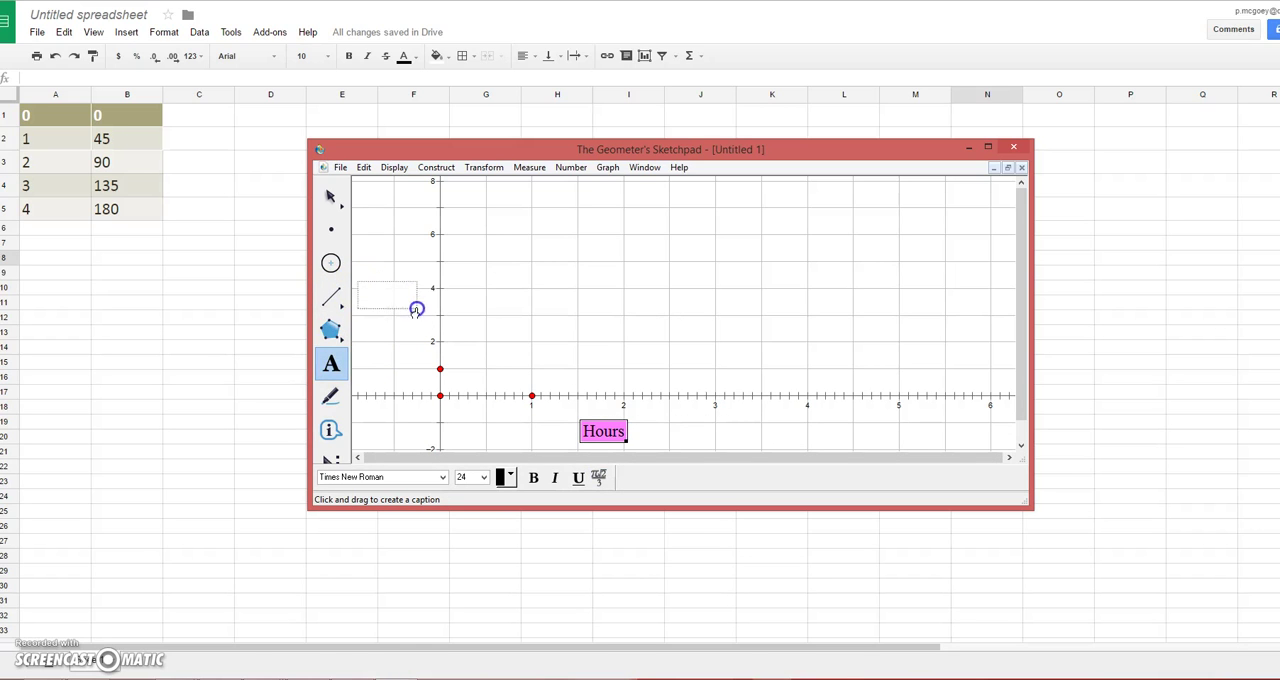
drag(416, 310, 419, 323)
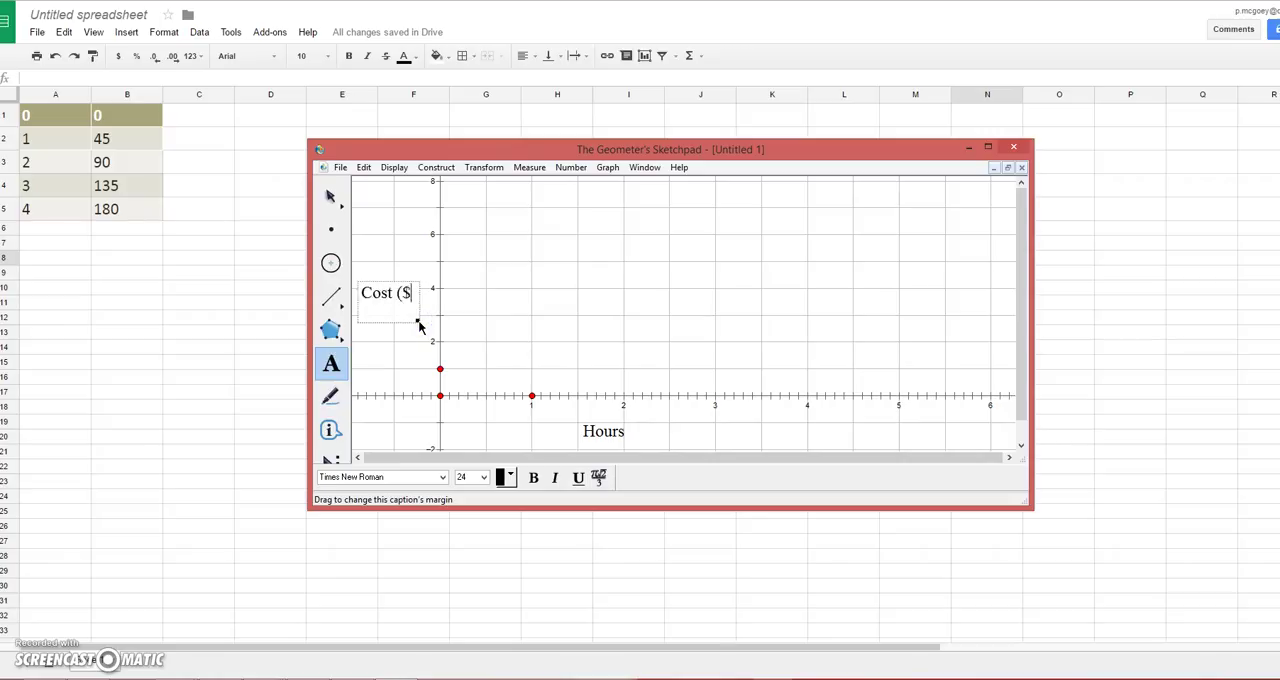
click(402, 250)
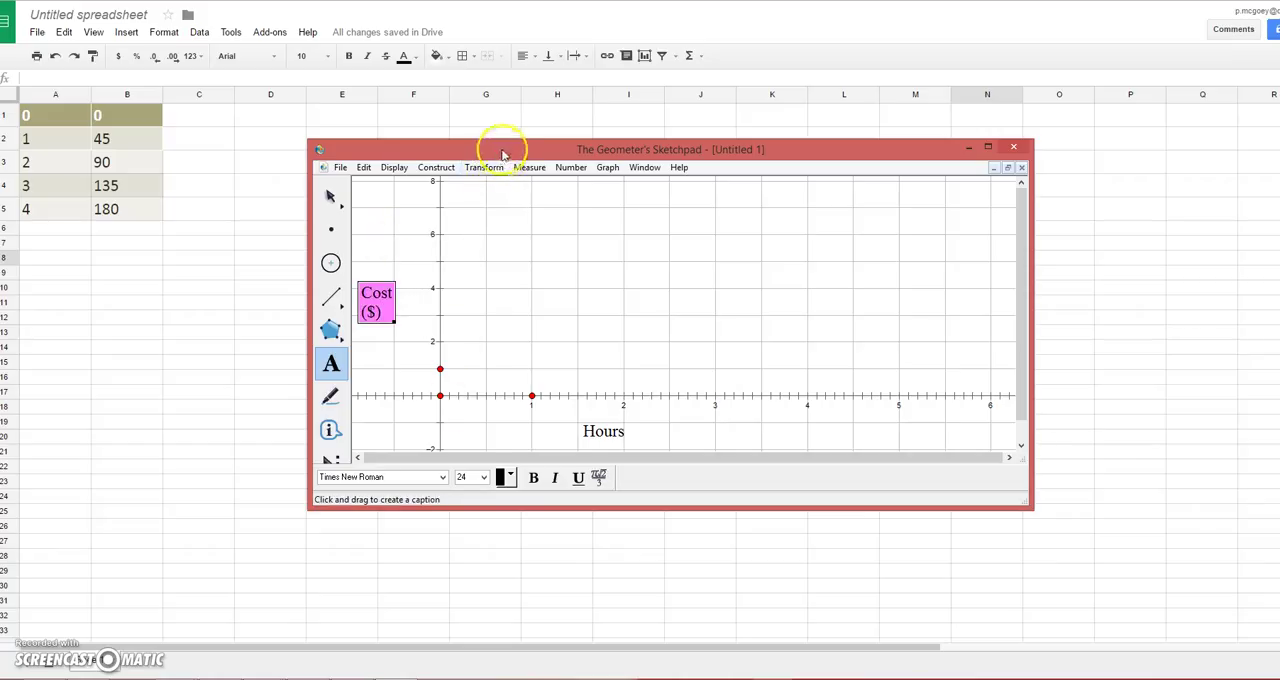
Step: Lower the origin and both axis captions, and rescale the vertical axis to reach 180
drag(503, 141, 505, 103)
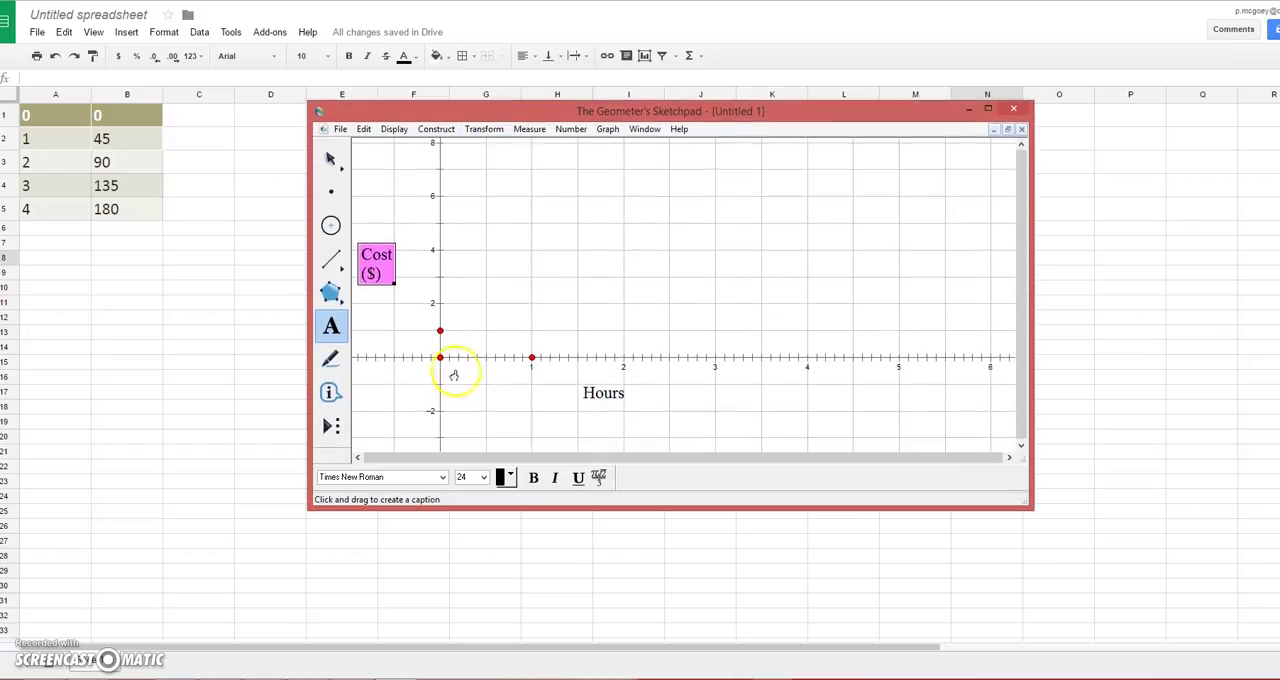
click(331, 160)
drag(443, 357, 444, 404)
drag(604, 393, 621, 434)
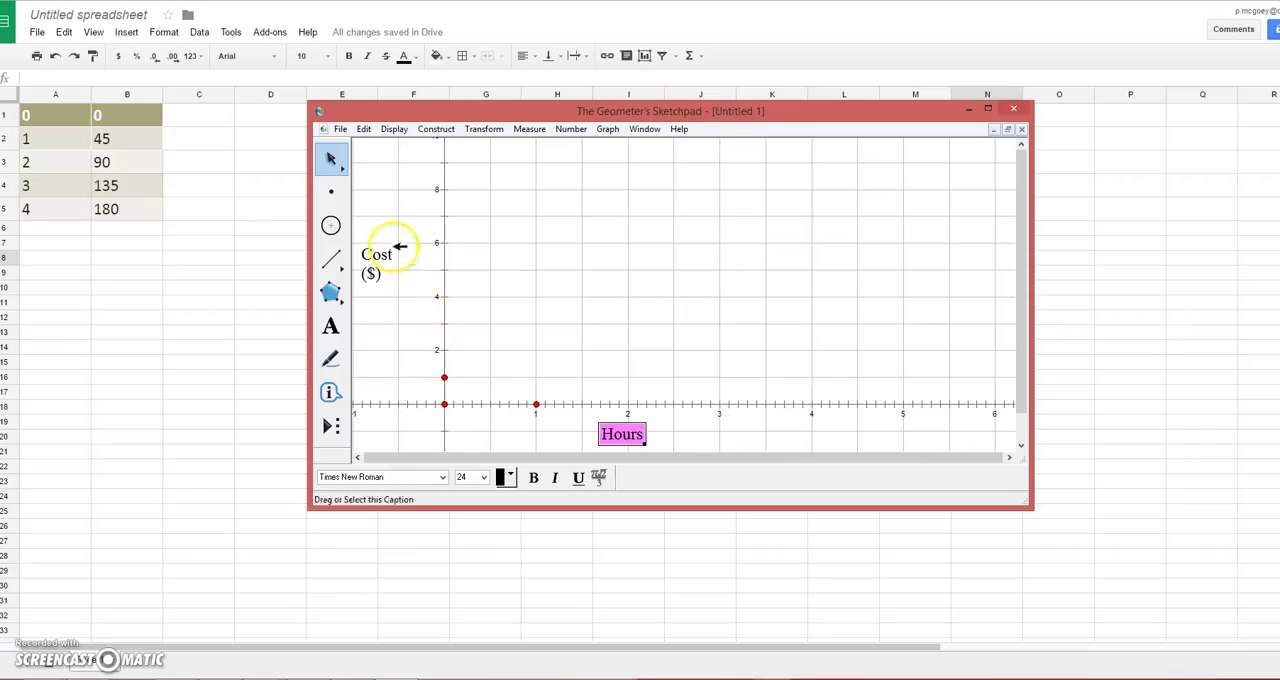
drag(385, 254, 385, 283)
drag(434, 246, 434, 373)
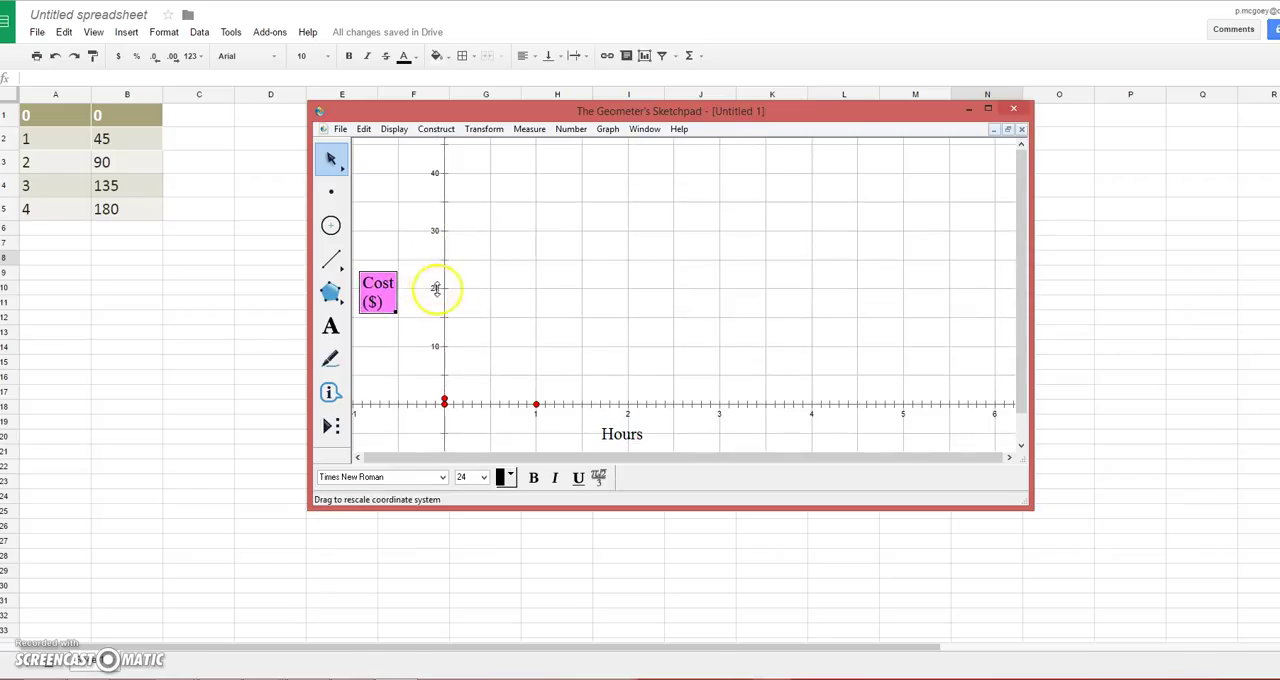
drag(436, 288, 430, 376)
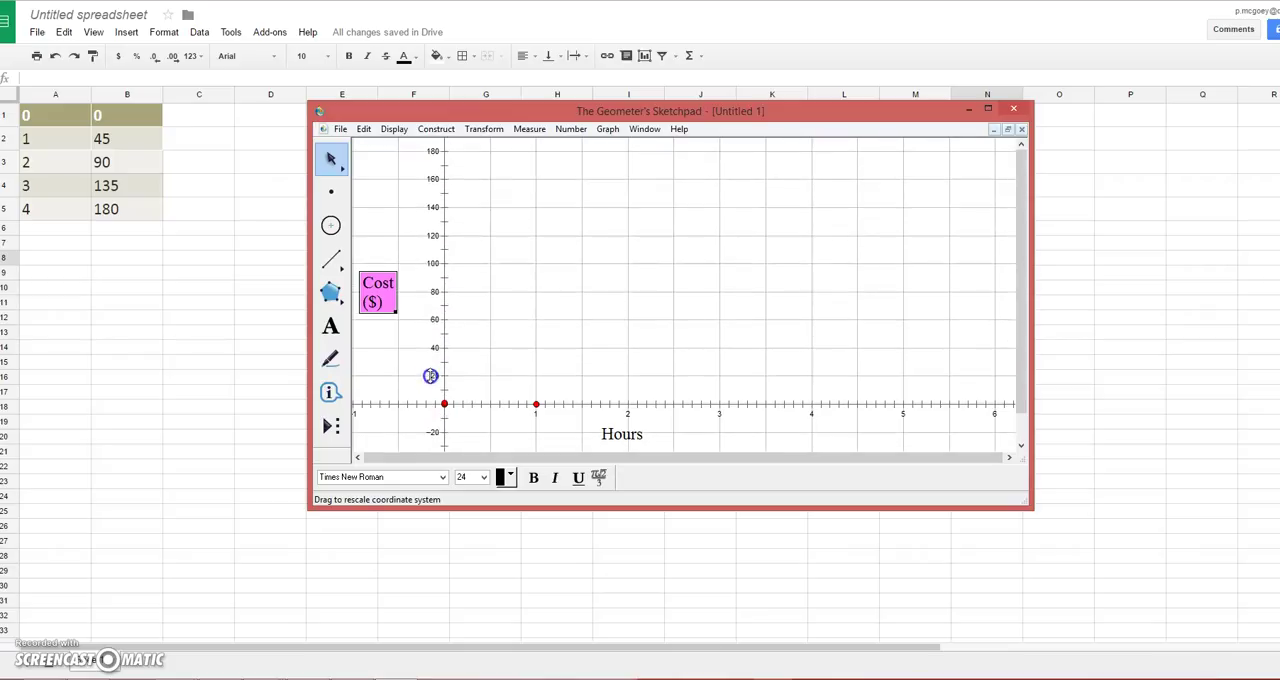
Step: Plot the function y = 45x in y= notation and place its equation beside the line
click(606, 134)
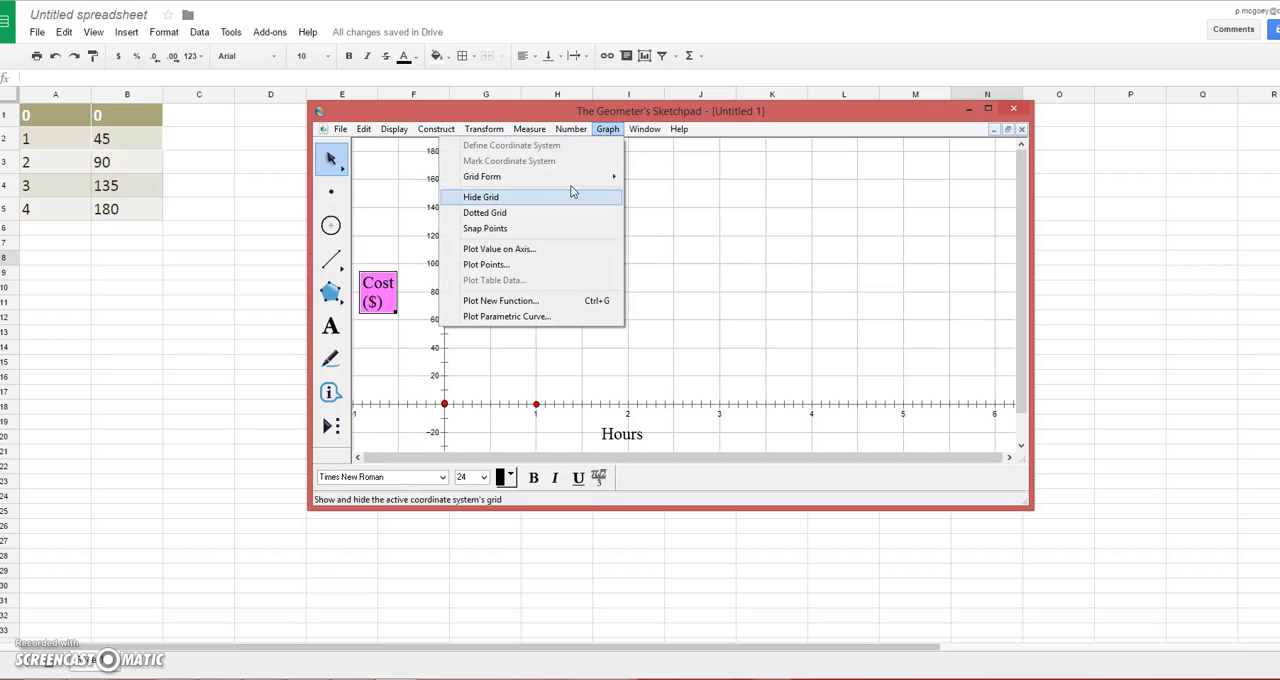
click(552, 301)
click(716, 390)
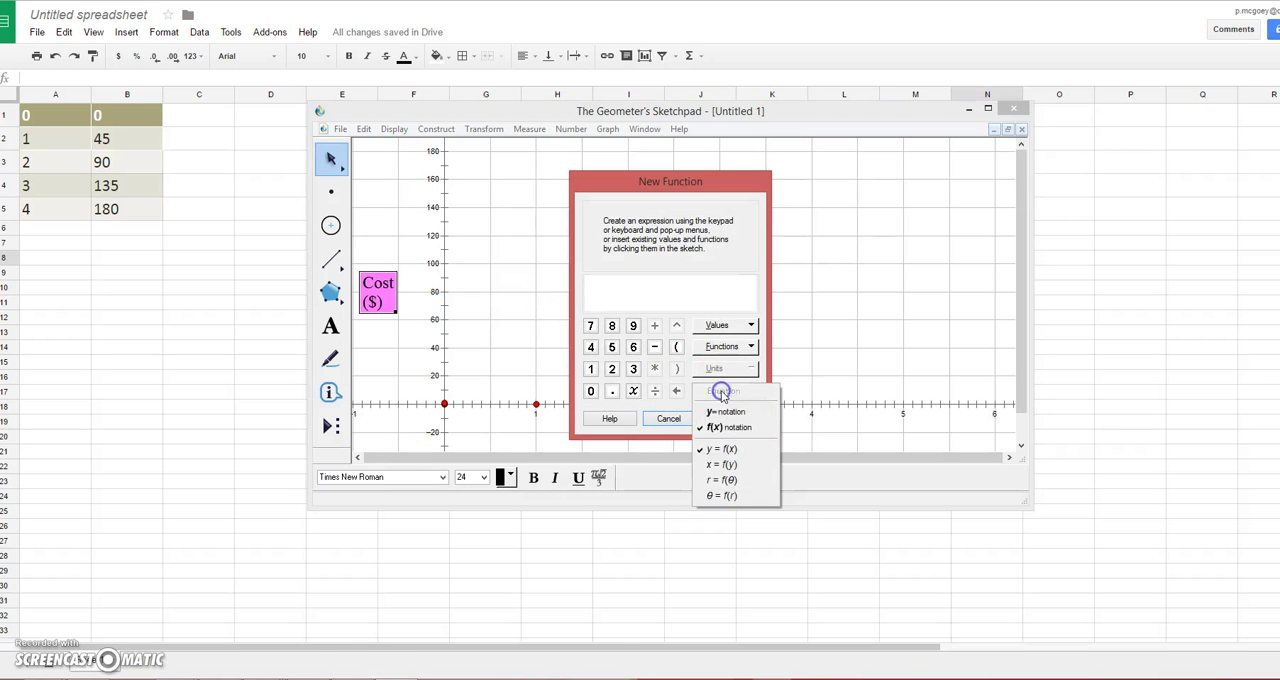
click(727, 419)
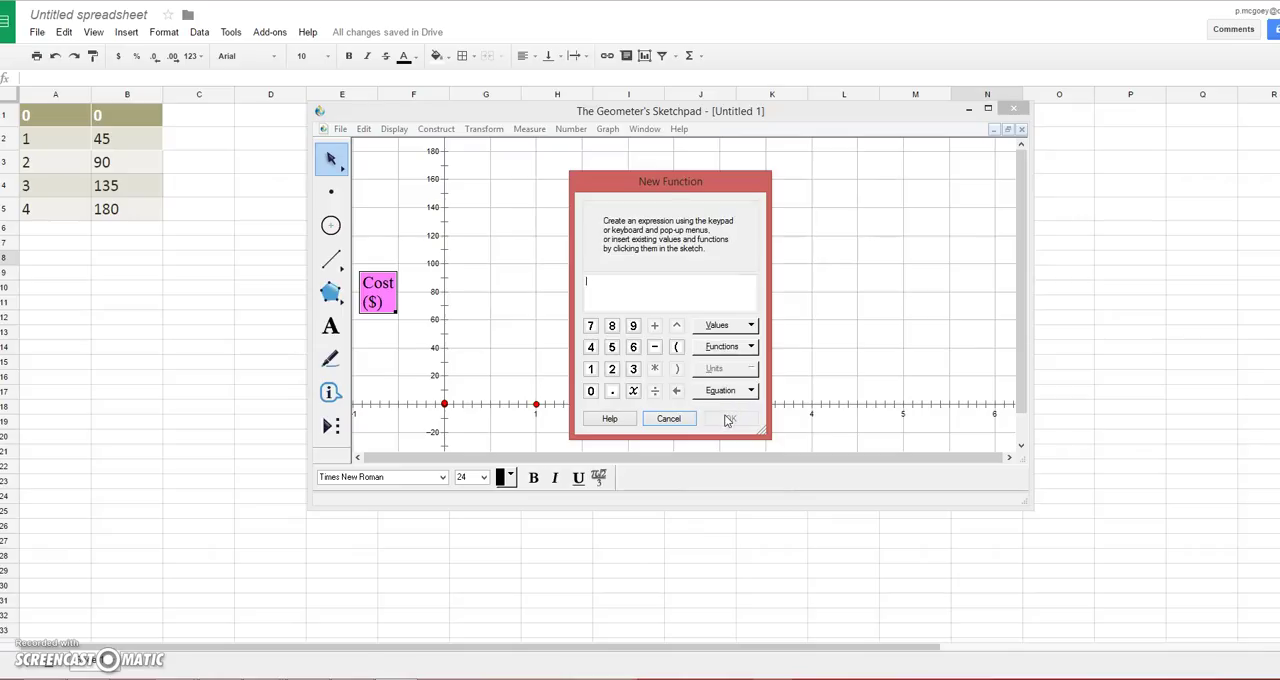
click(590, 347)
click(612, 347)
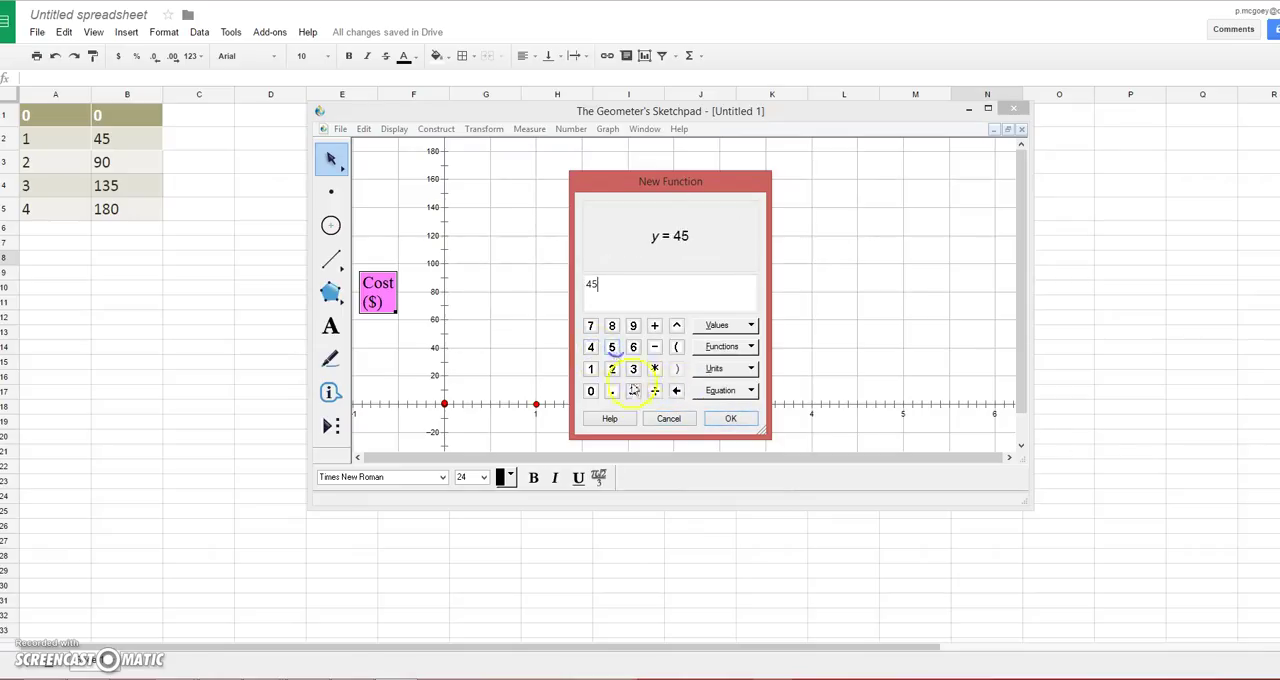
click(633, 391)
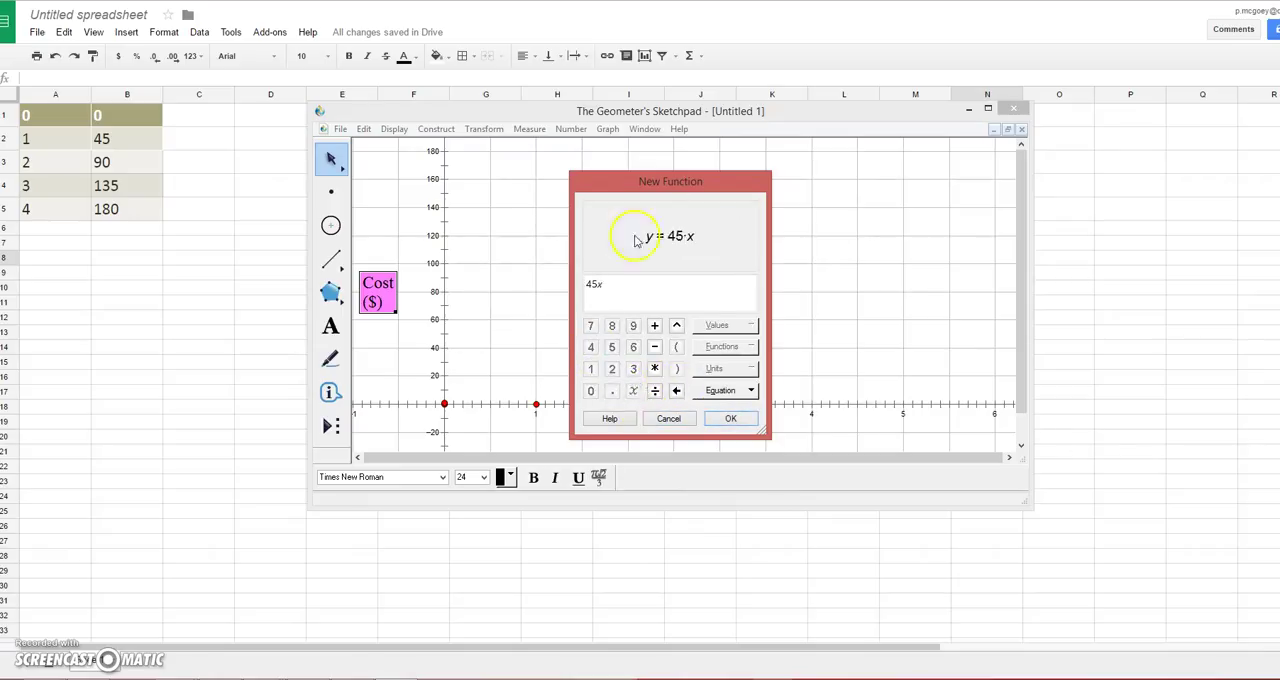
click(731, 421)
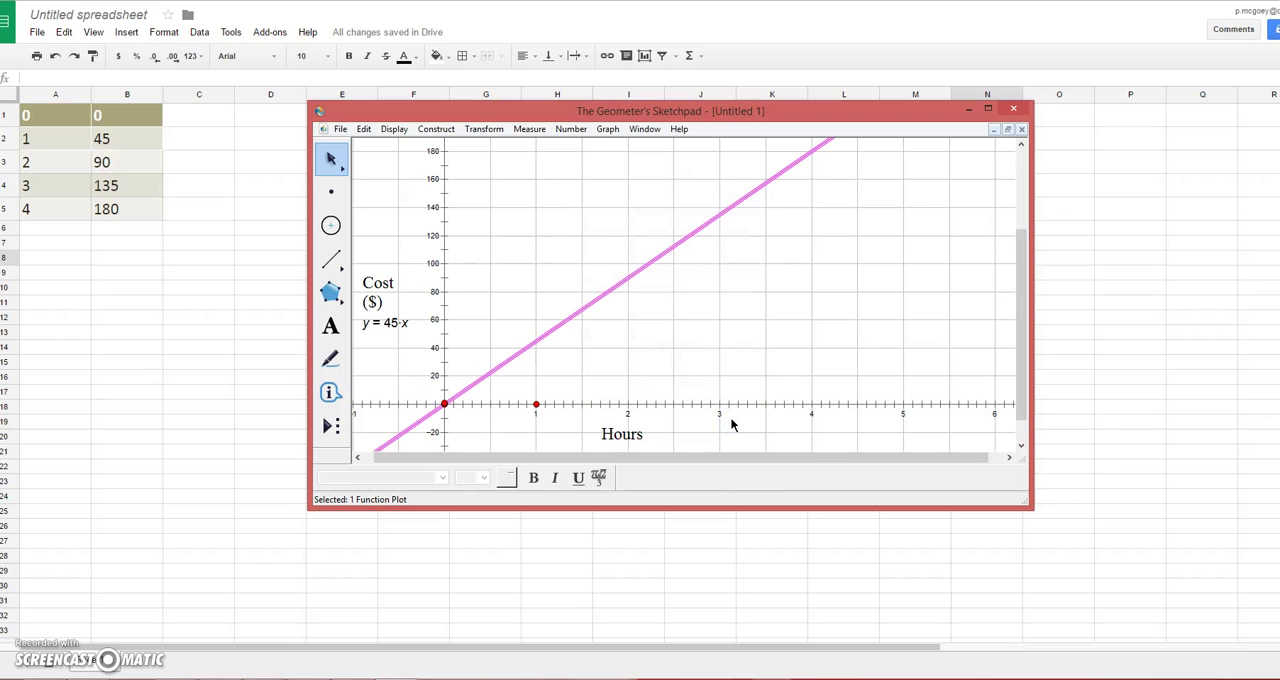
drag(405, 322, 755, 221)
click(756, 285)
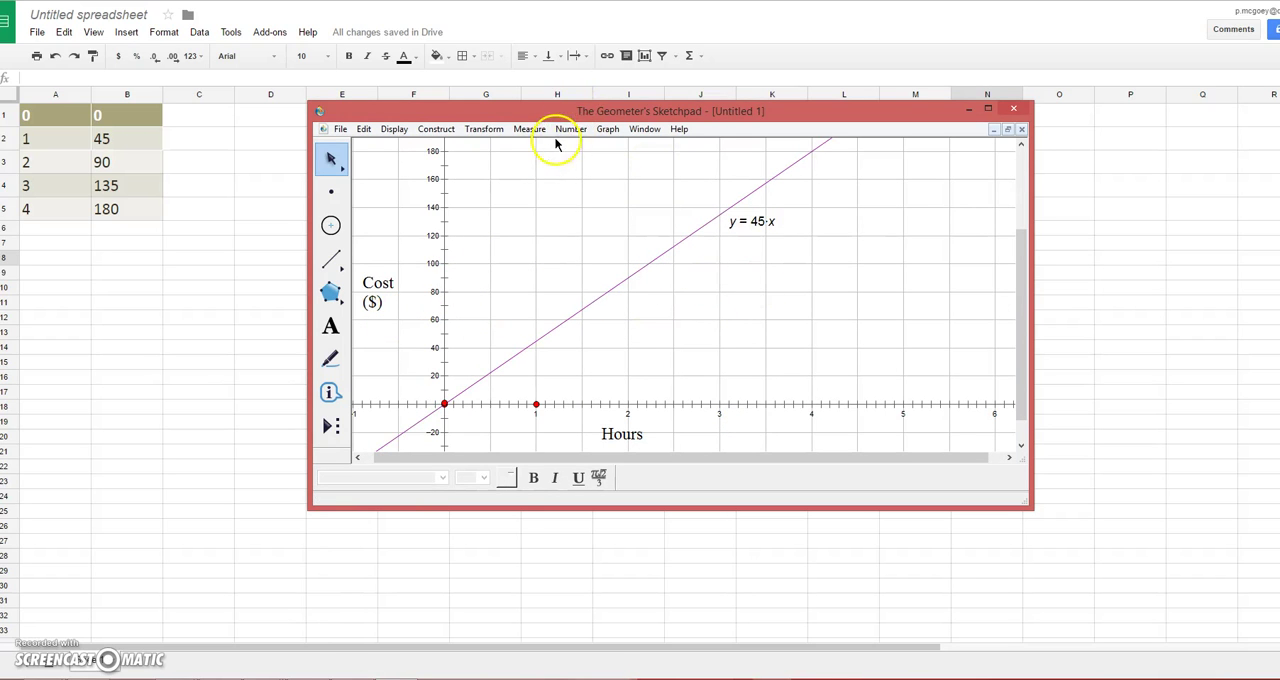
Step: Plot the function y = 25 + 18x in y= notation and place its equation below the line
click(607, 129)
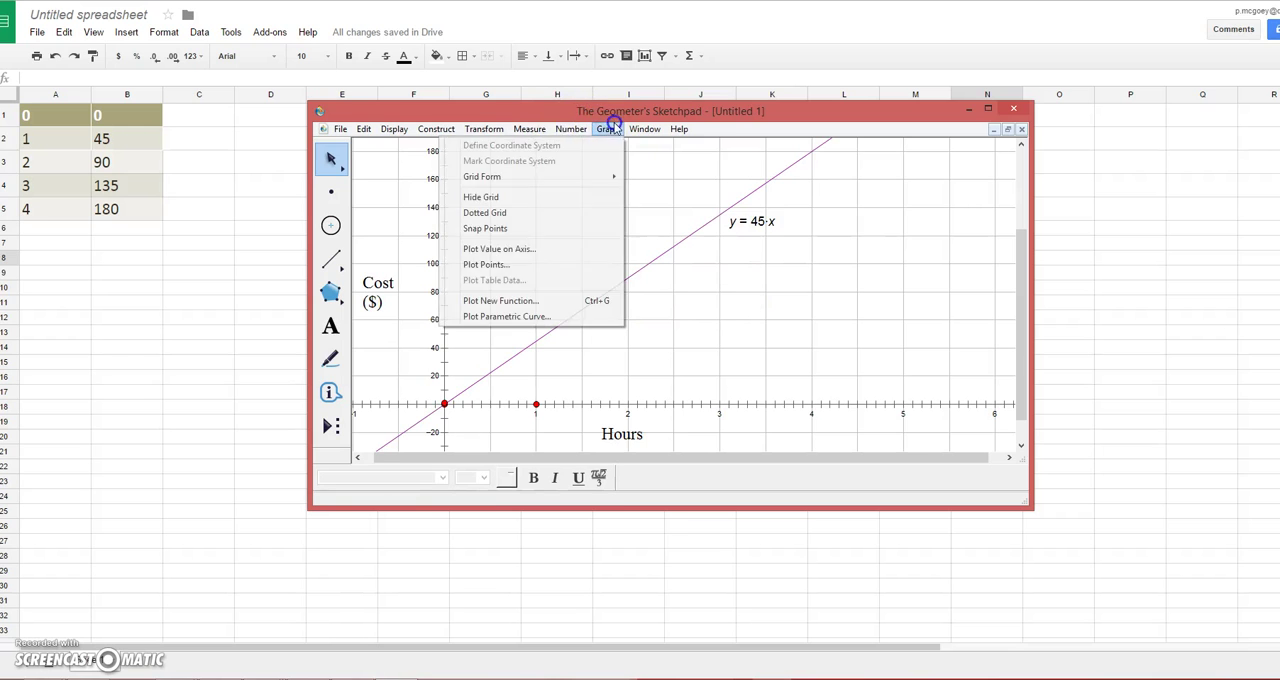
click(580, 300)
click(714, 392)
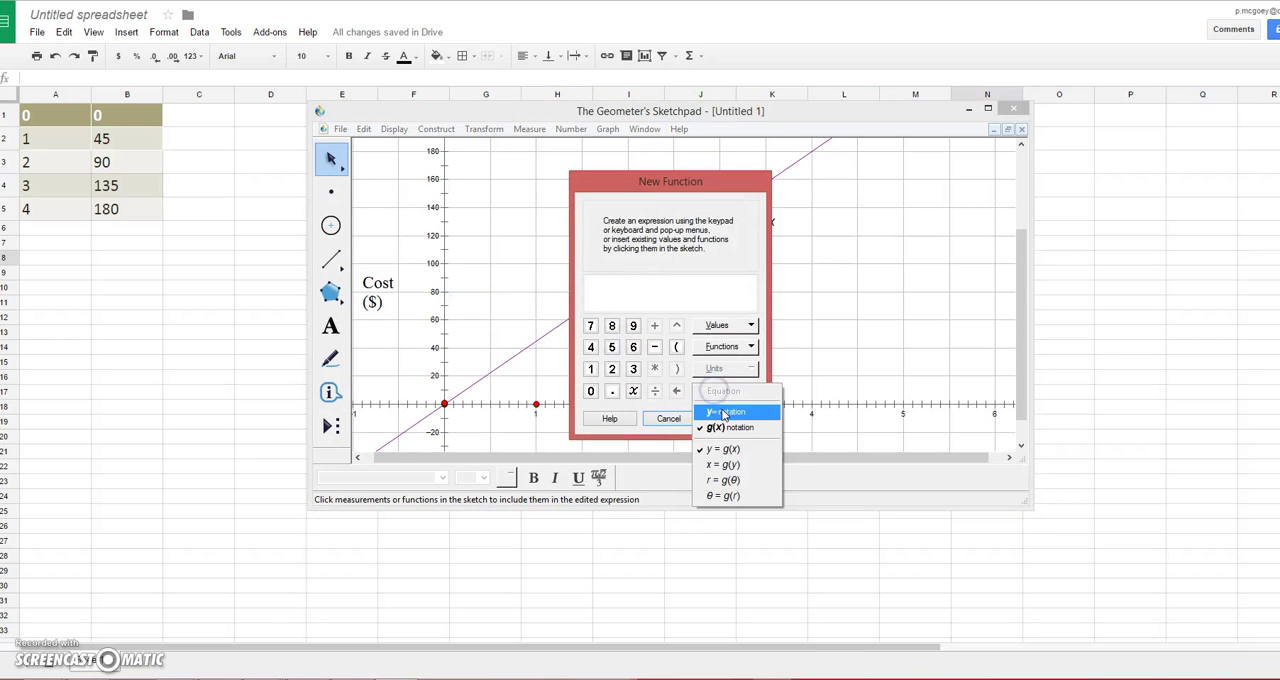
click(720, 390)
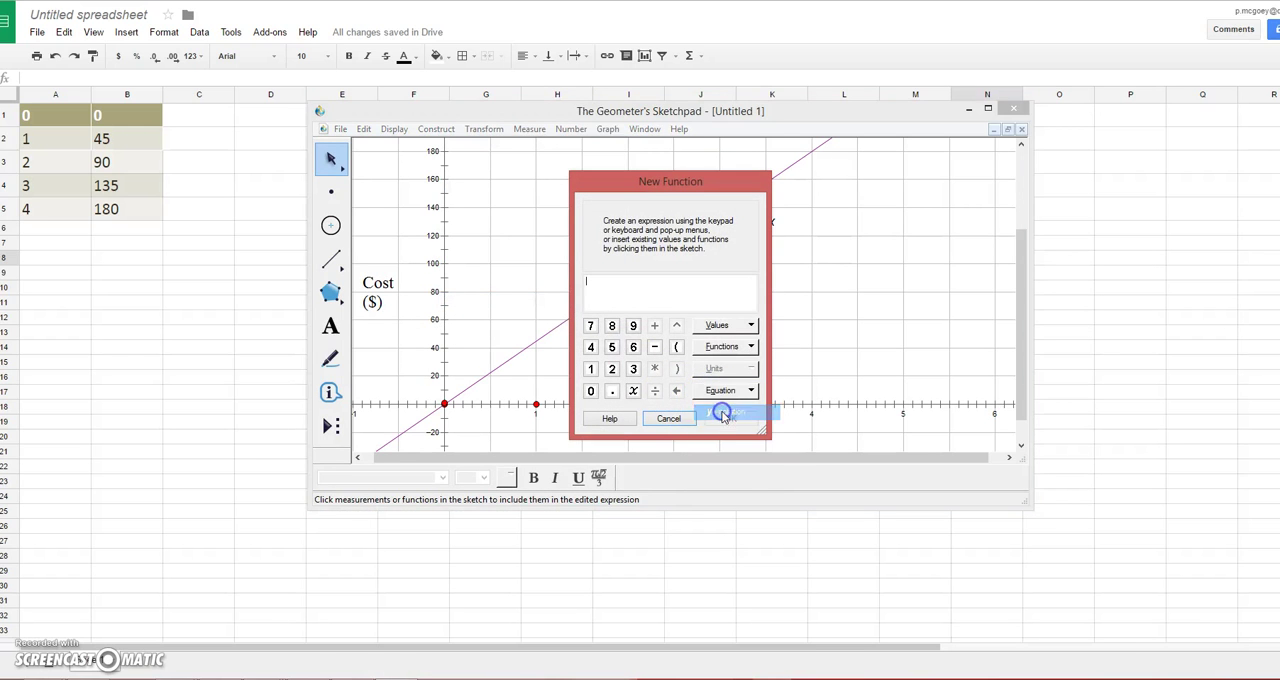
click(611, 369)
click(611, 347)
click(655, 325)
click(590, 369)
click(611, 325)
click(633, 390)
click(731, 420)
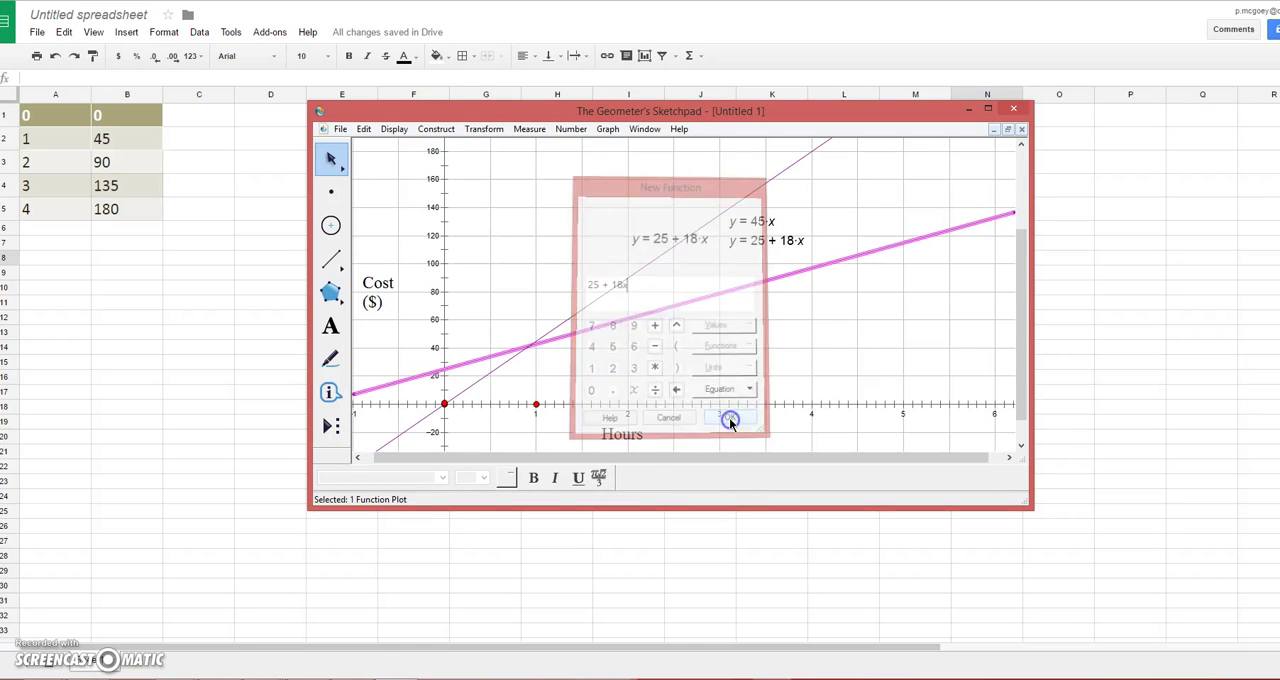
drag(771, 241, 790, 296)
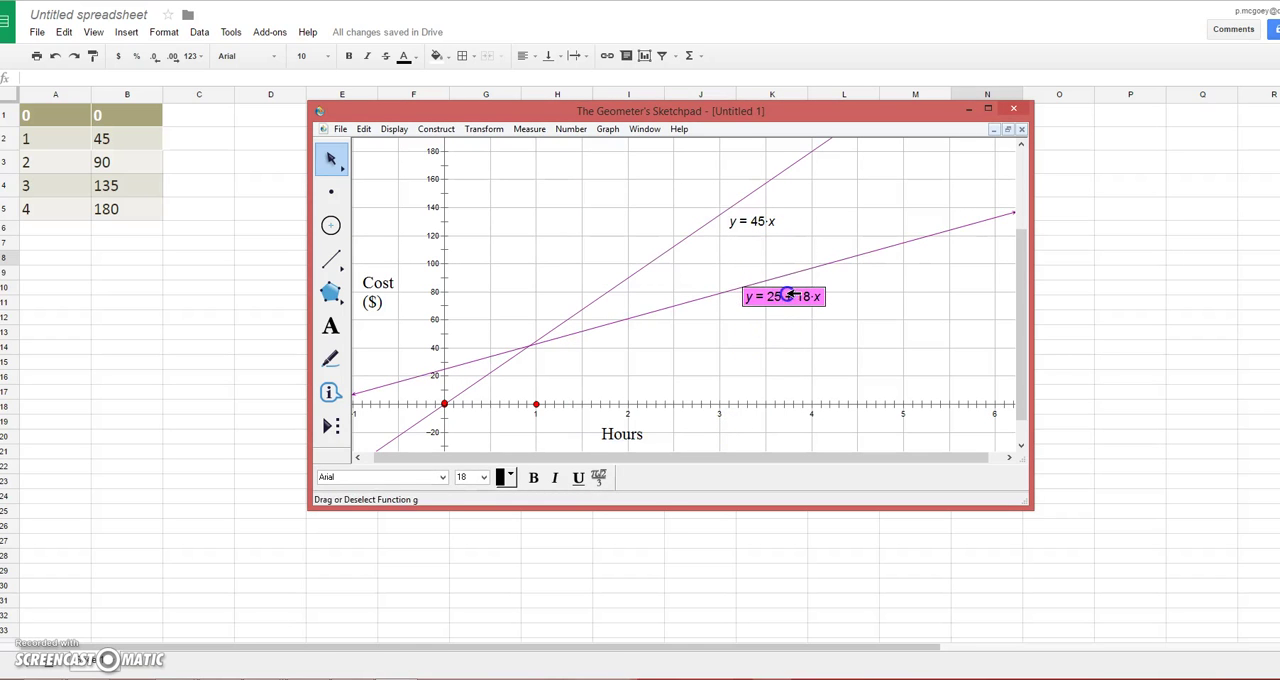
Step: Color the y = 25 + 18x equation and its line red, and make the line thick
right_click(756, 296)
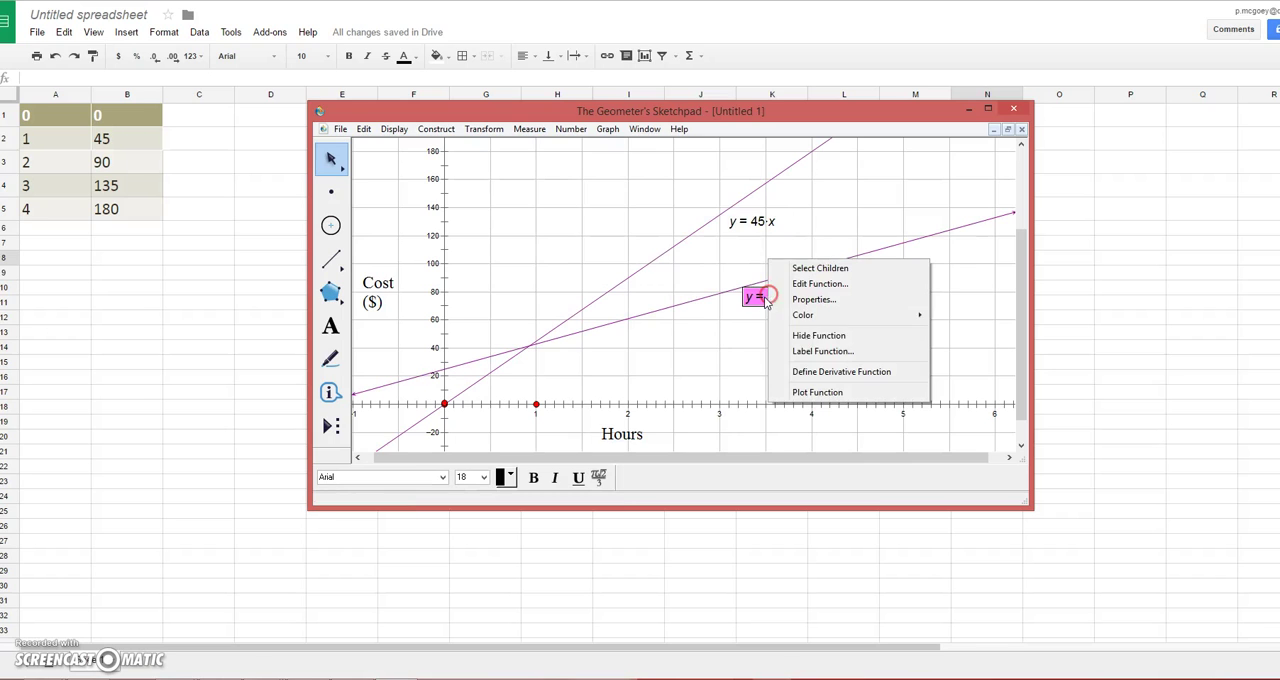
mouse_move(803, 315)
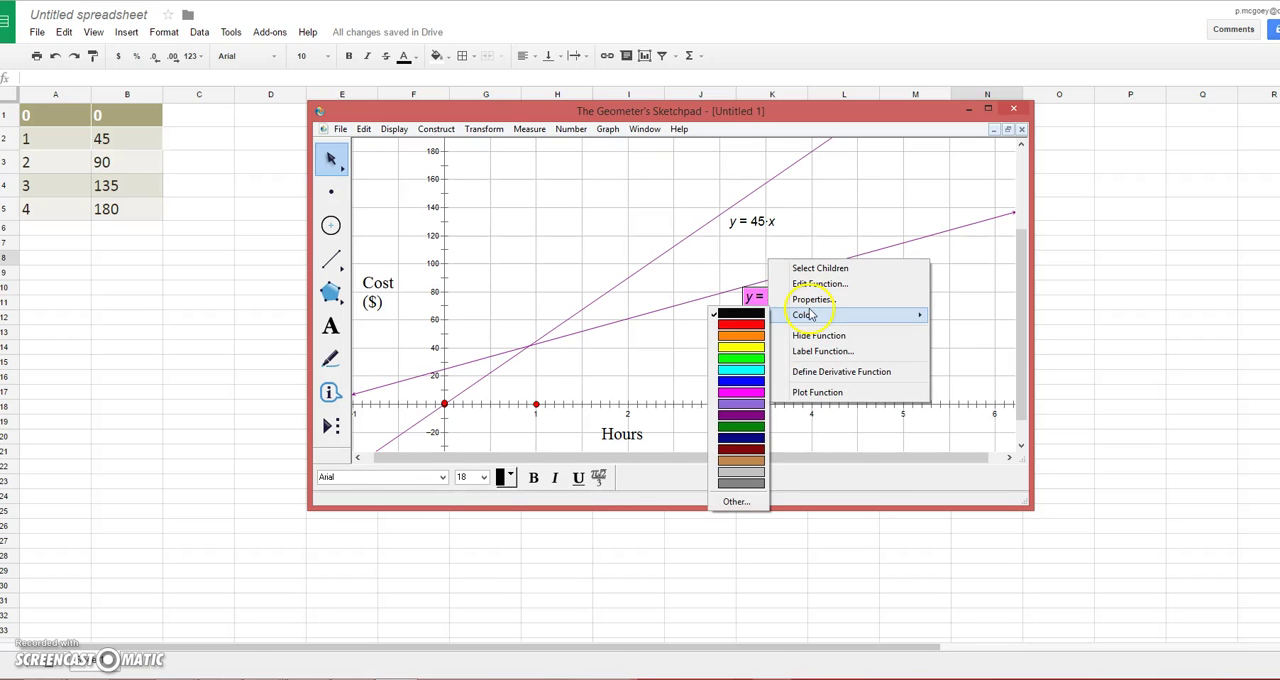
click(760, 339)
right_click(691, 305)
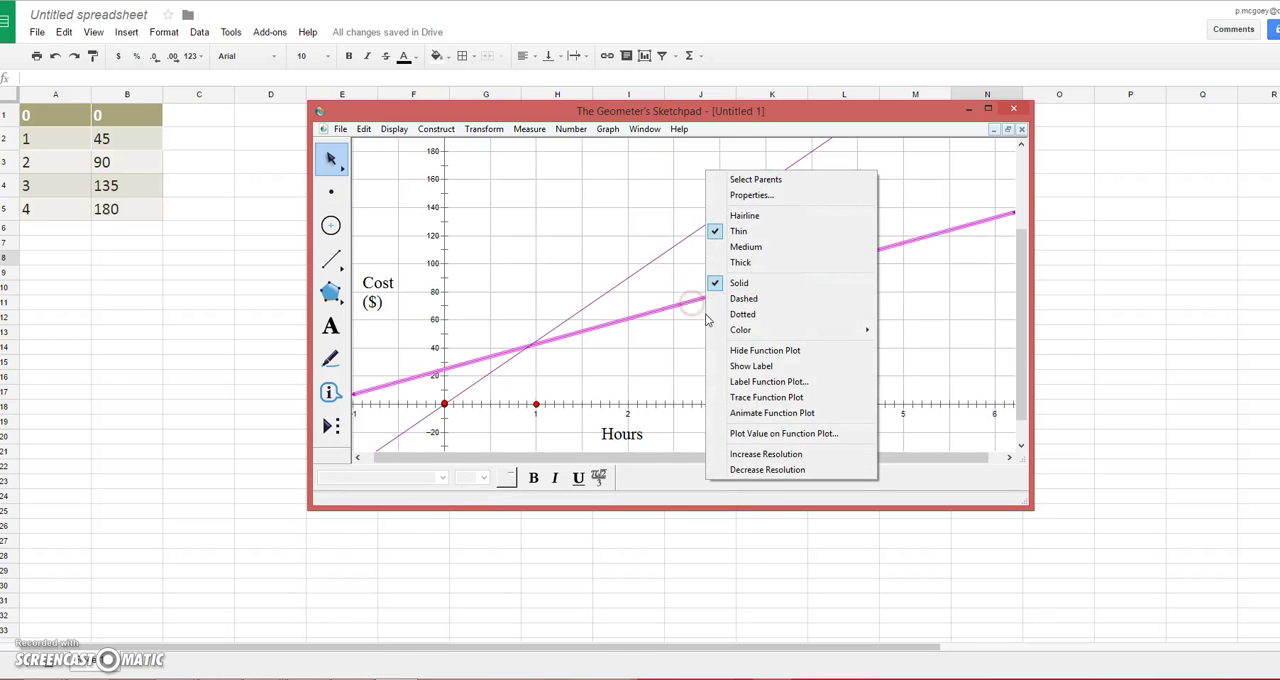
click(740, 262)
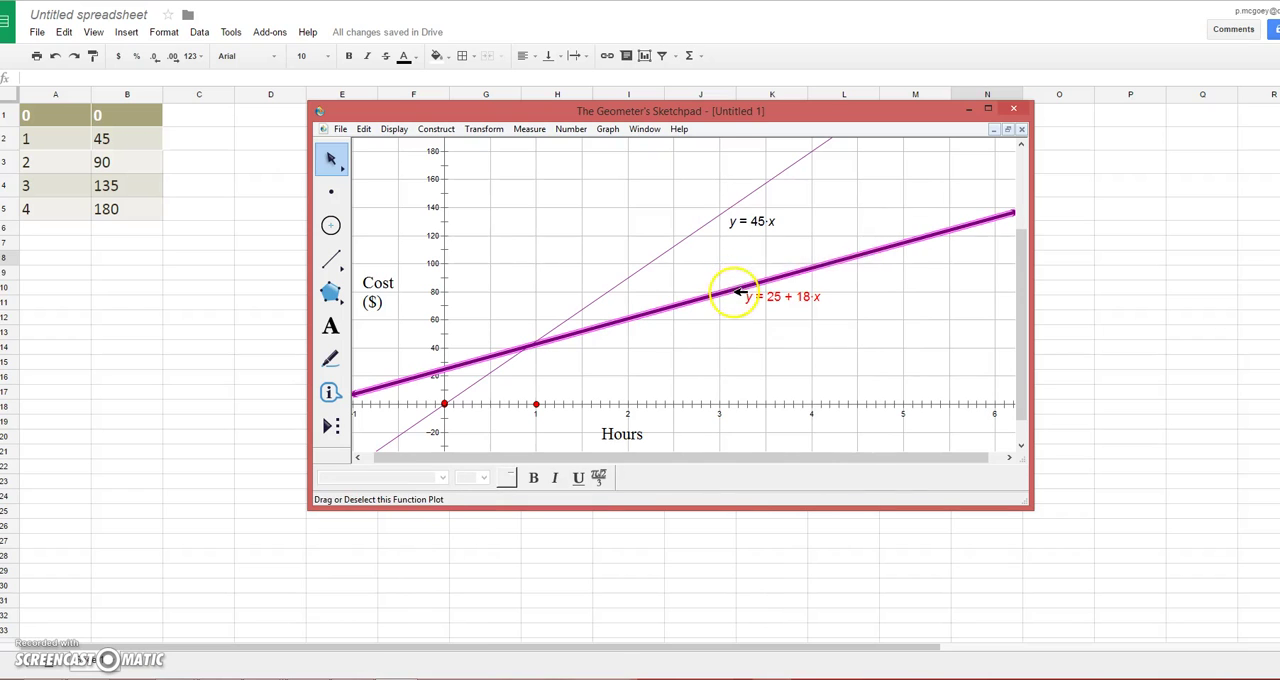
right_click(736, 293)
mouse_move(790, 329)
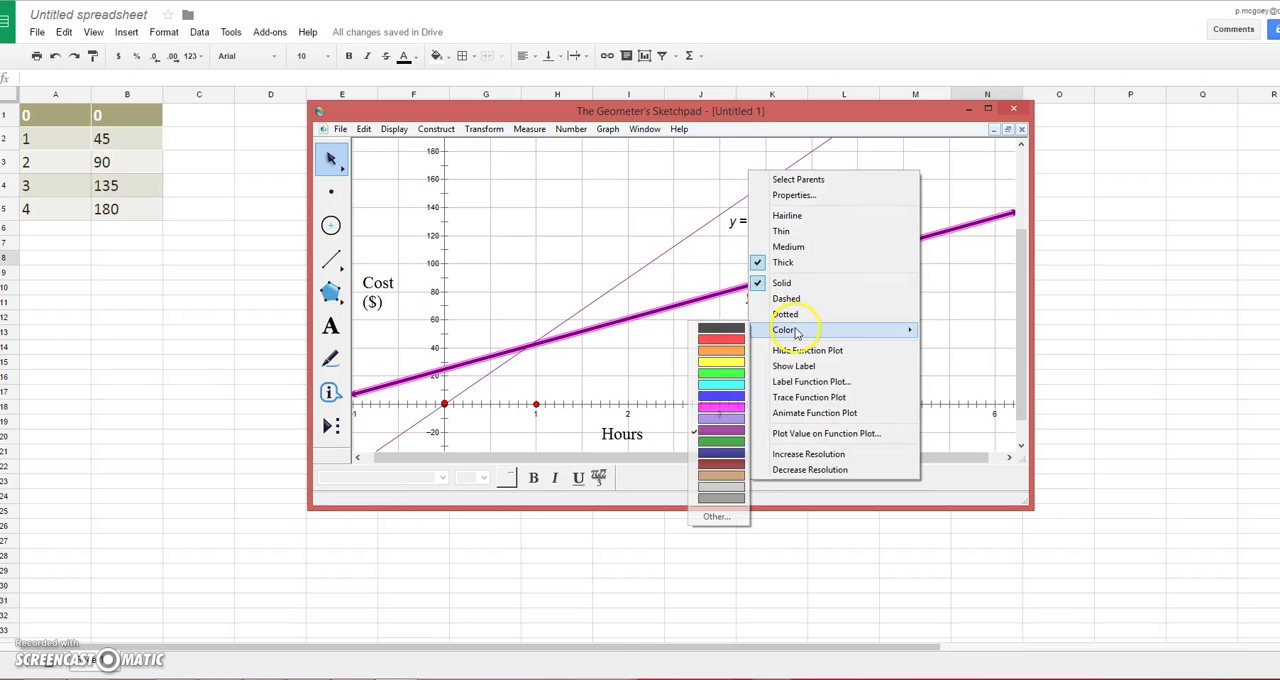
click(738, 340)
click(642, 378)
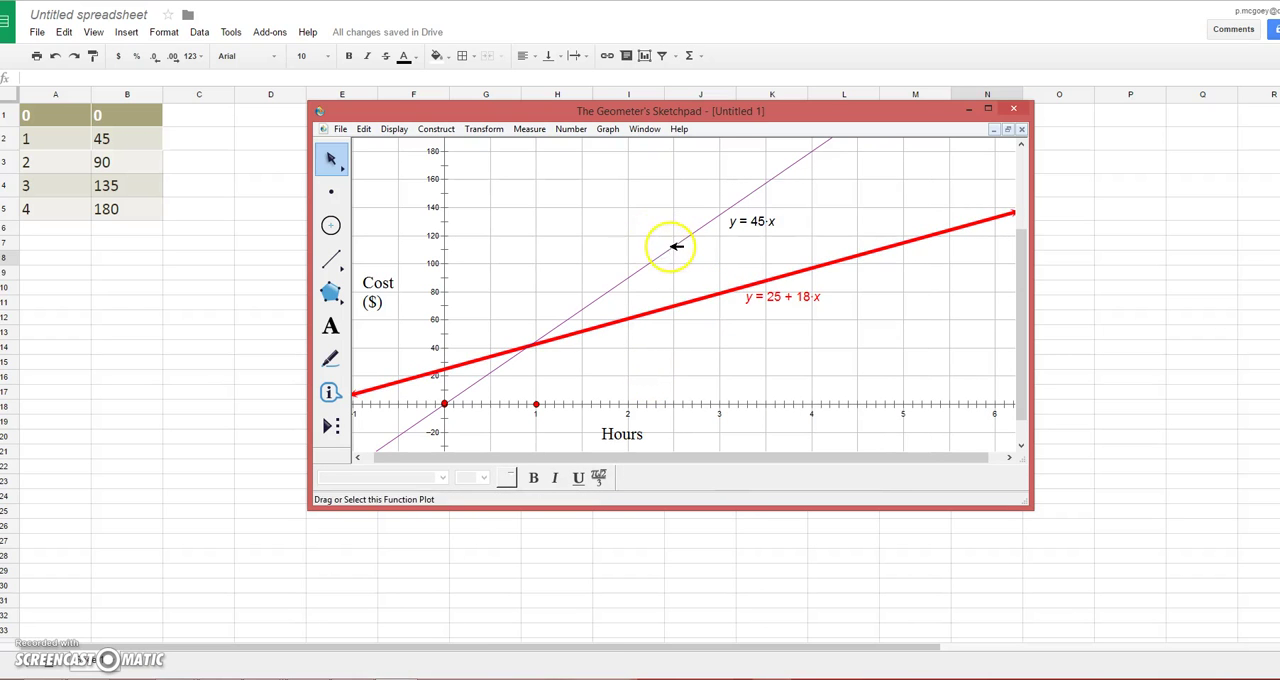
Step: Change the color of the y = 45x line to light purple
right_click(672, 246)
mouse_move(722, 330)
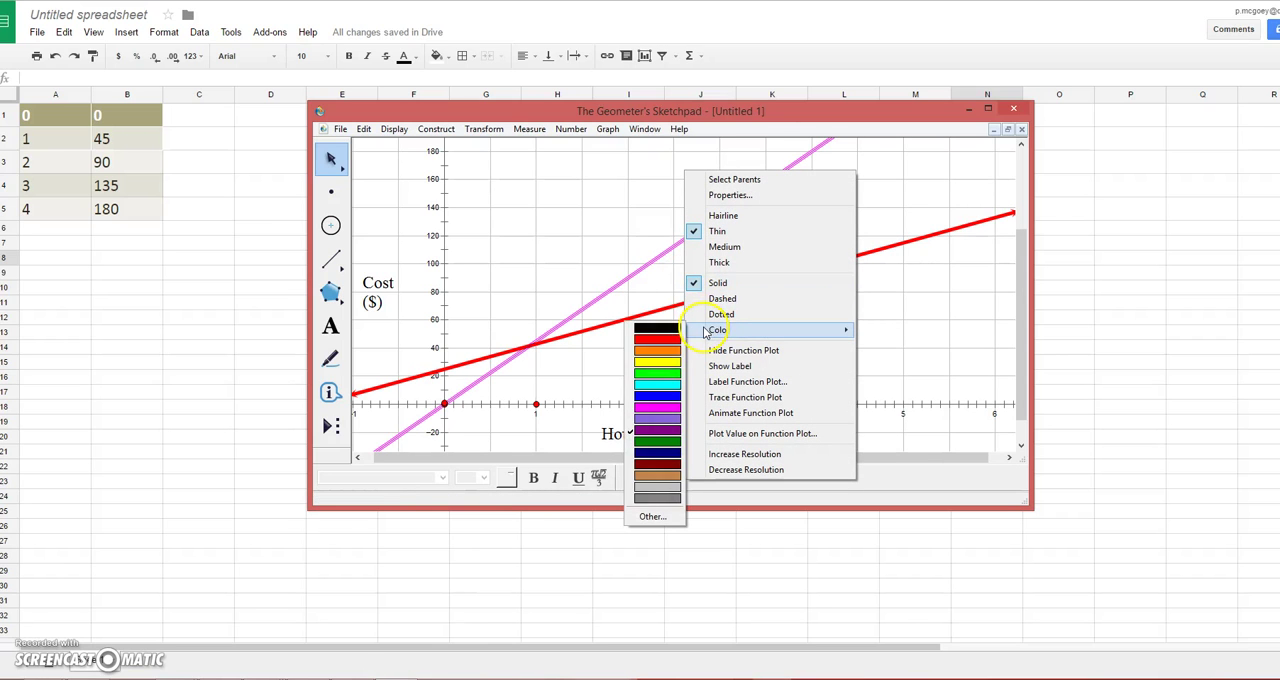
click(657, 418)
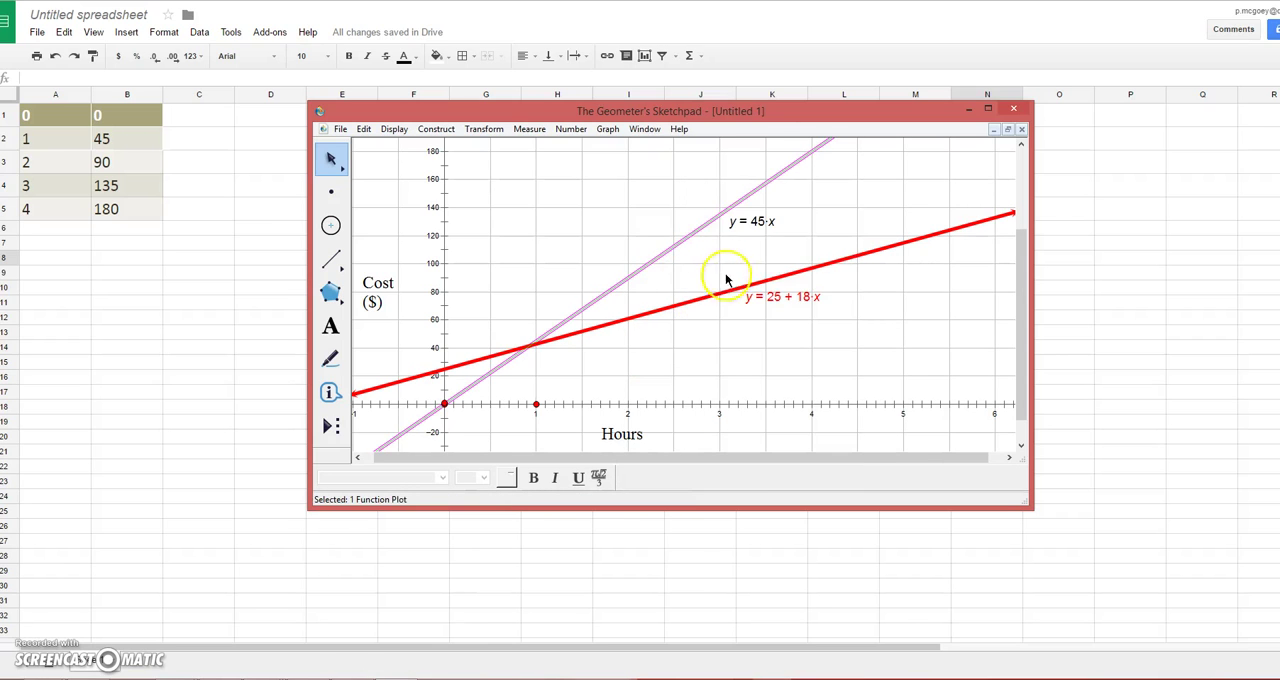
Step: Make the y = 45x line thick and color the line and its equation green
right_click(677, 247)
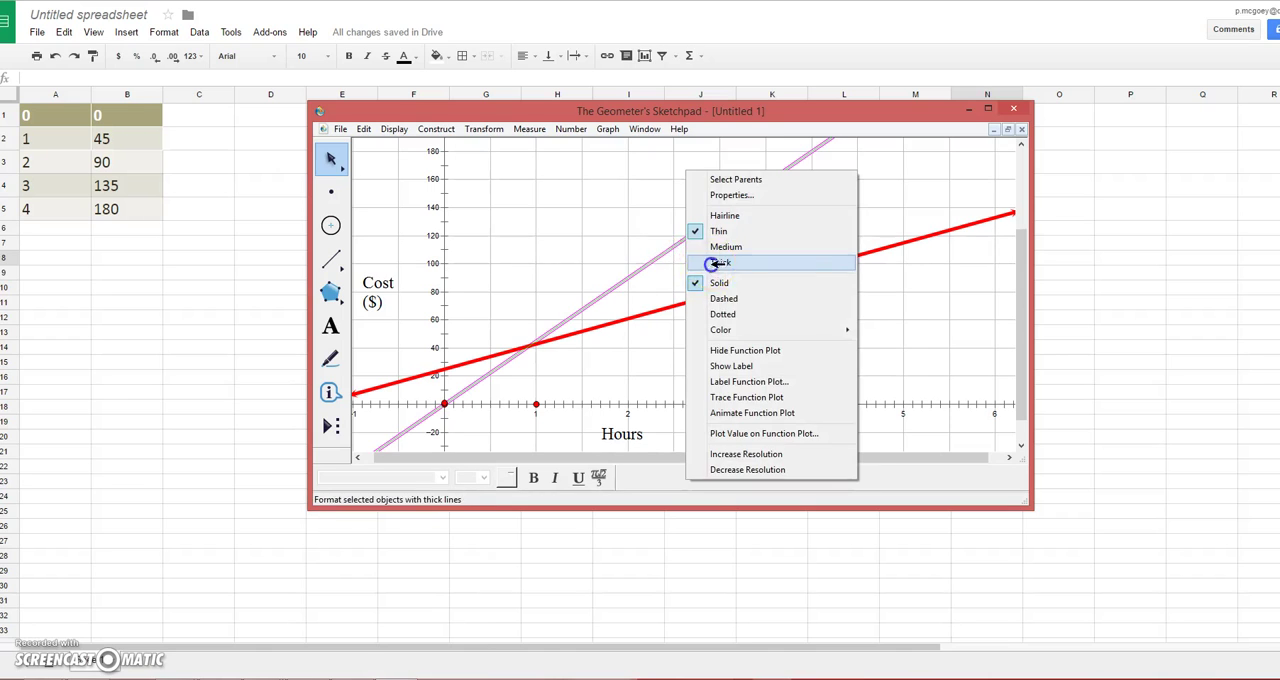
click(706, 263)
click(740, 224)
right_click(740, 224)
mouse_move(790, 246)
click(728, 290)
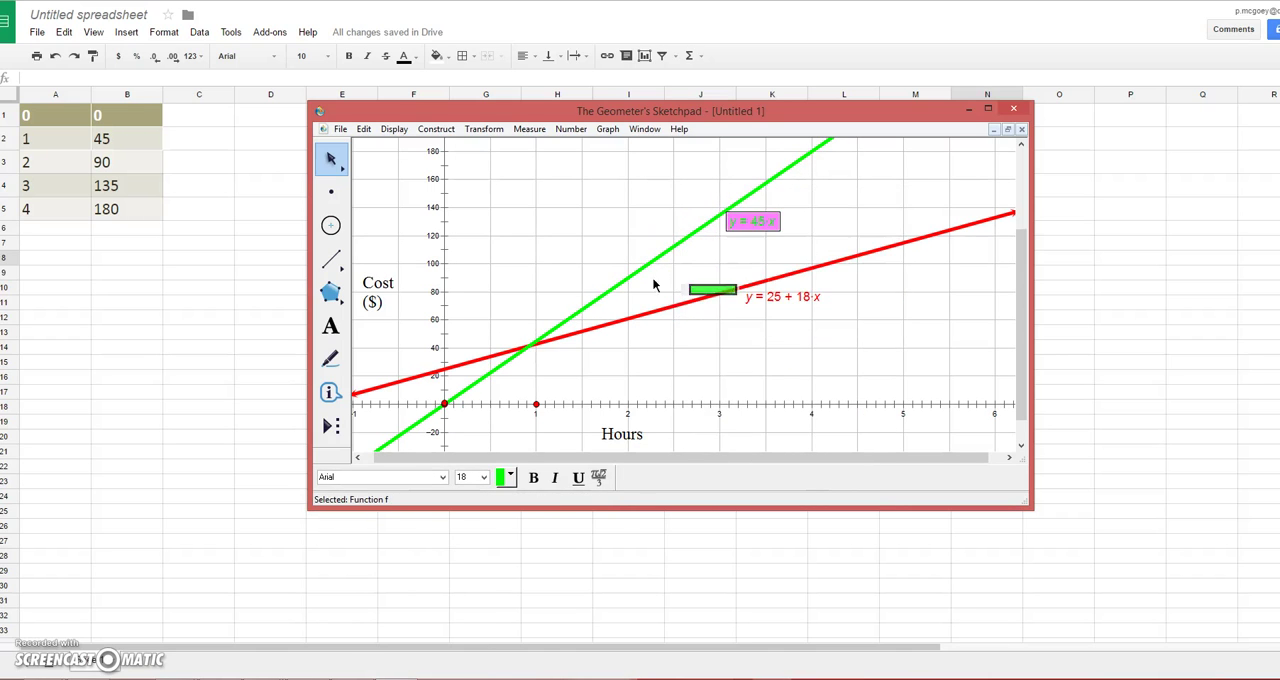
click(540, 259)
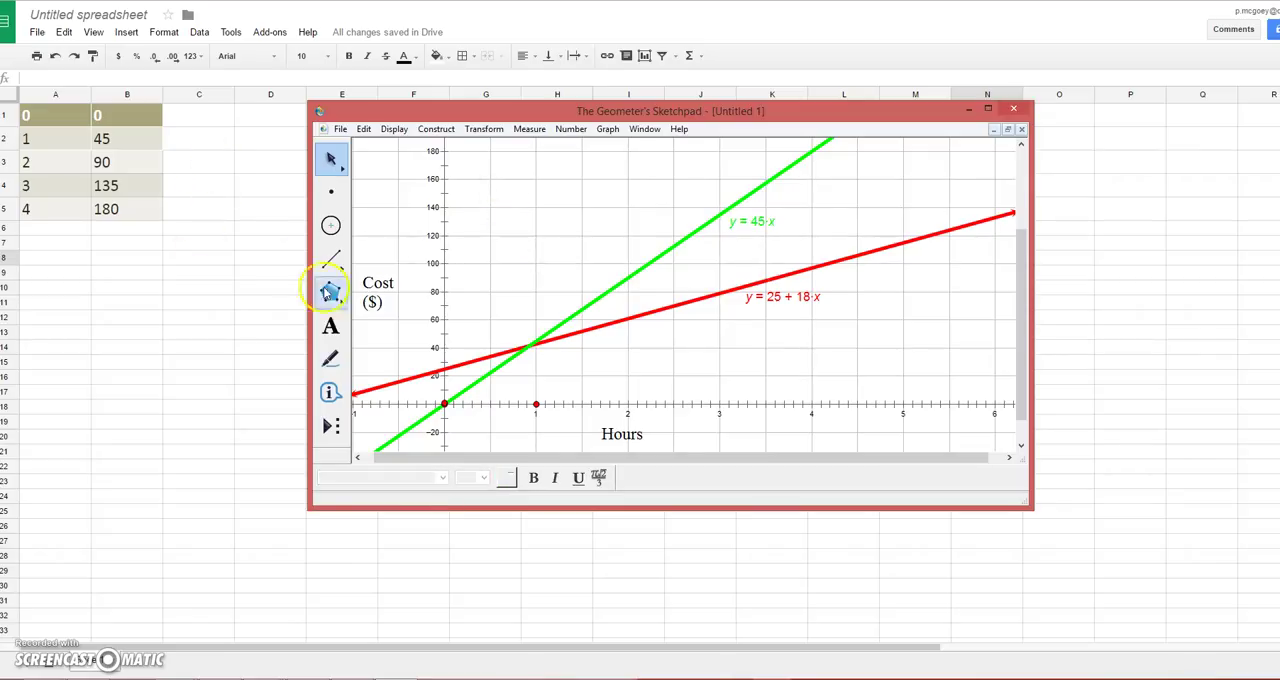
Step: Add the title caption "Cost vs. Hours" in the upper part of the graph, above the two lines
click(331, 326)
drag(493, 150, 645, 190)
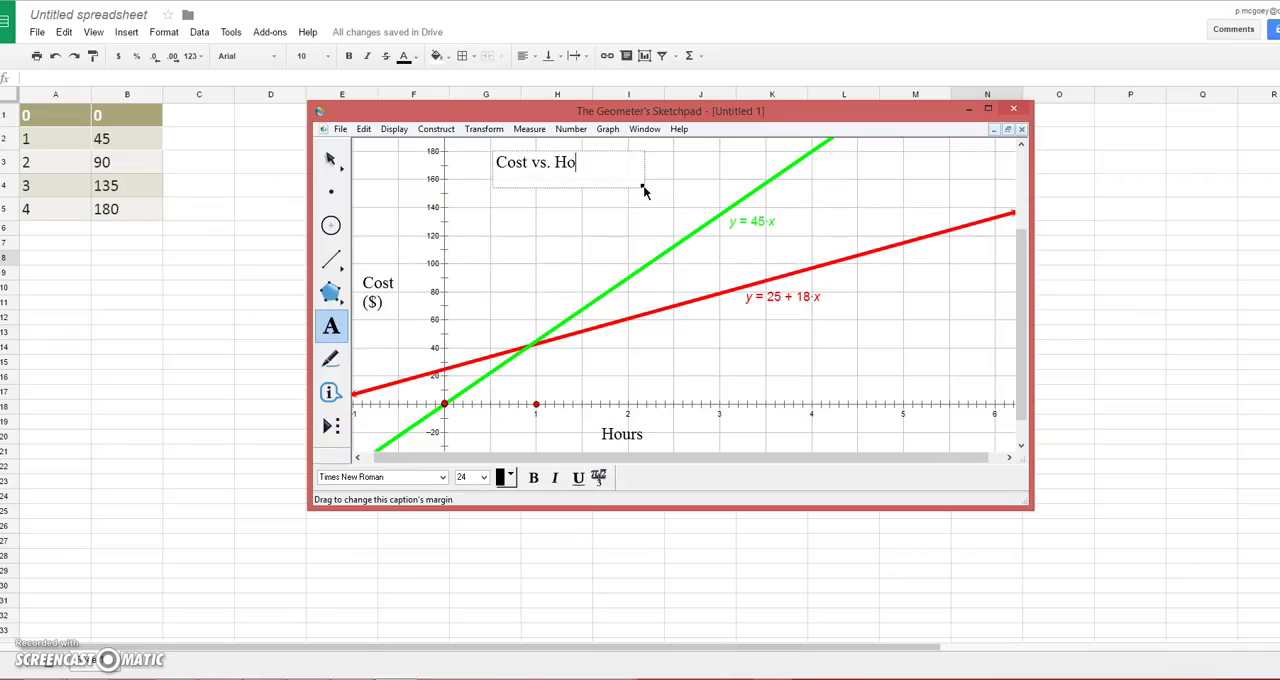
click(609, 206)
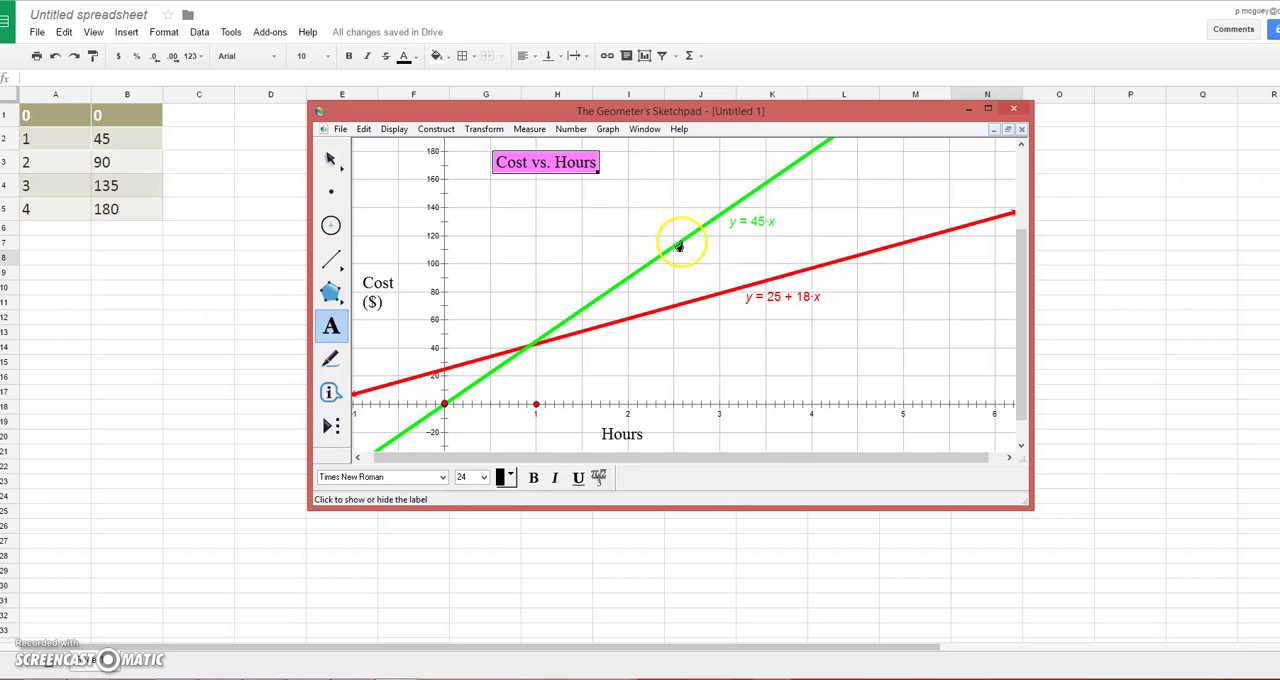
Step: Caption each line with its person's first name, placing one above the green line and one just above the red line
drag(672, 193, 726, 214)
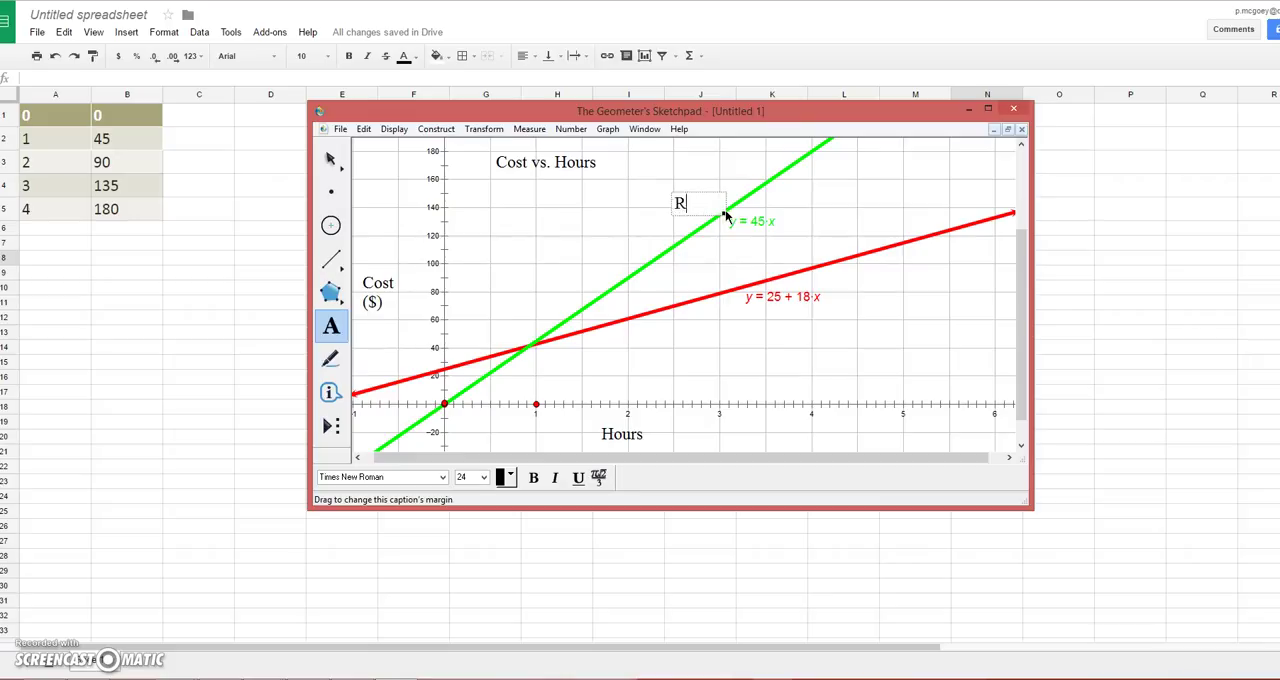
click(705, 260)
drag(818, 217, 875, 246)
text(Bill)
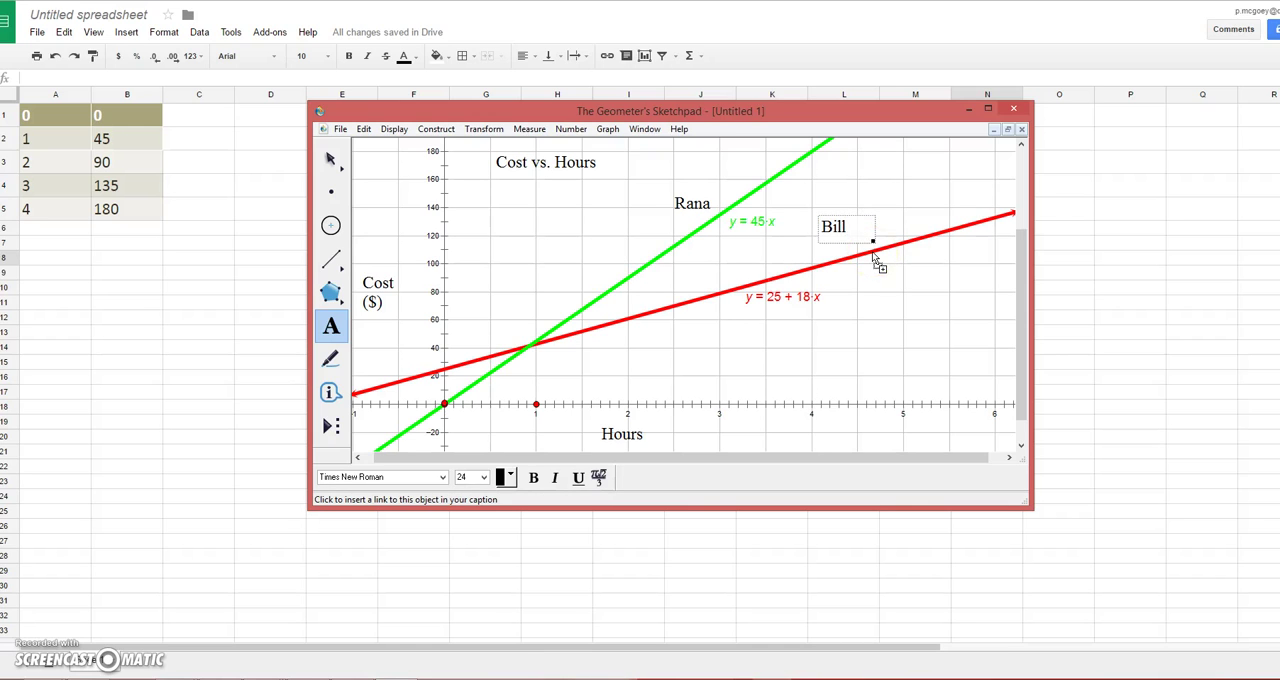
click(889, 268)
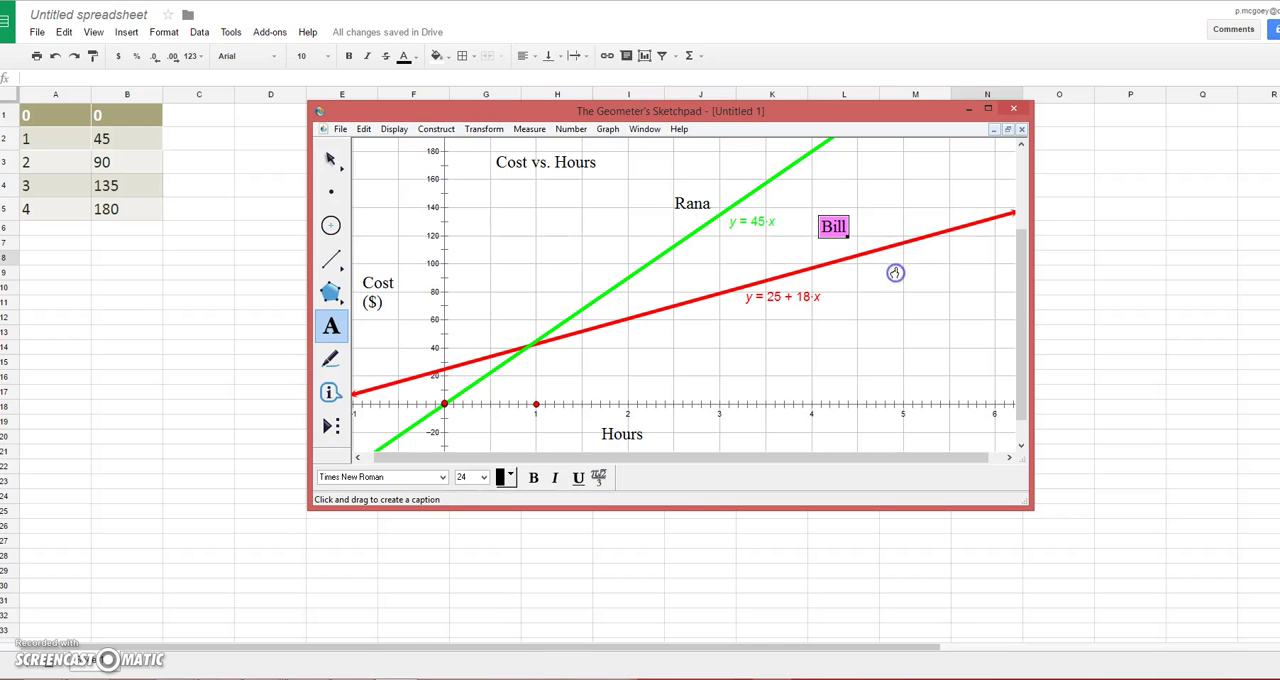
click(331, 162)
drag(835, 228, 842, 242)
click(928, 348)
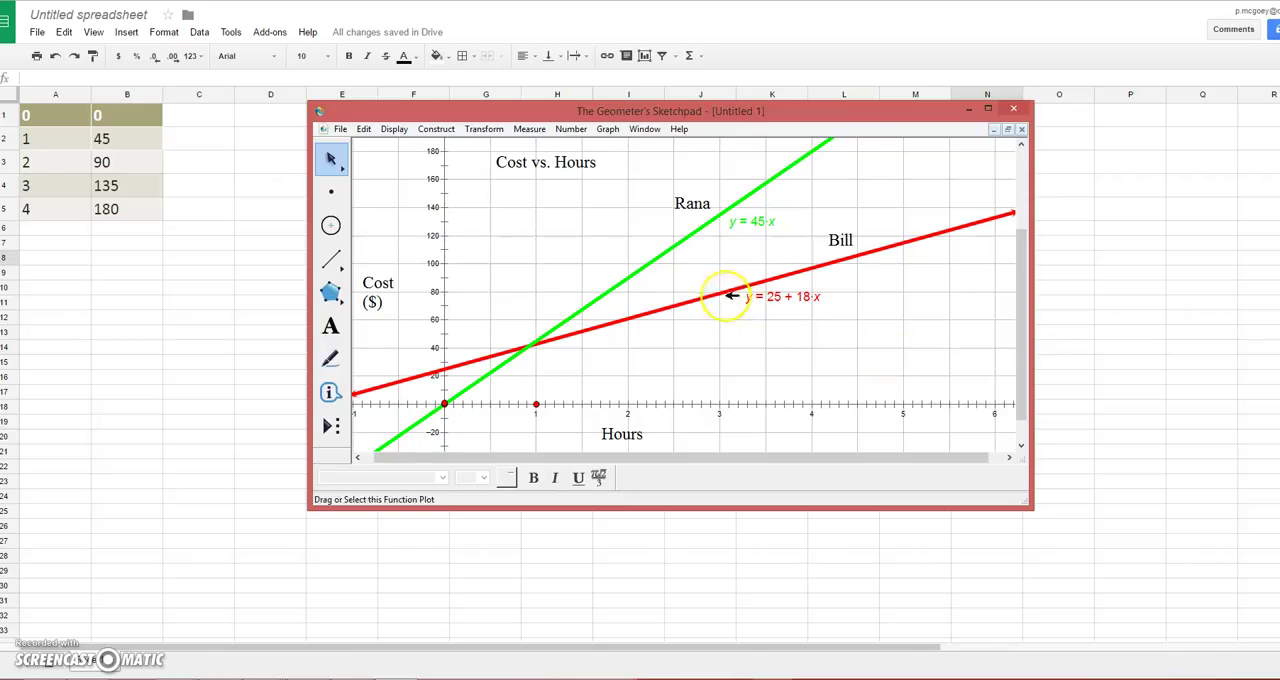
Step: Construct the intersection point of the green y = 45x and red y = 25 + 18x lines
click(722, 291)
click(665, 256)
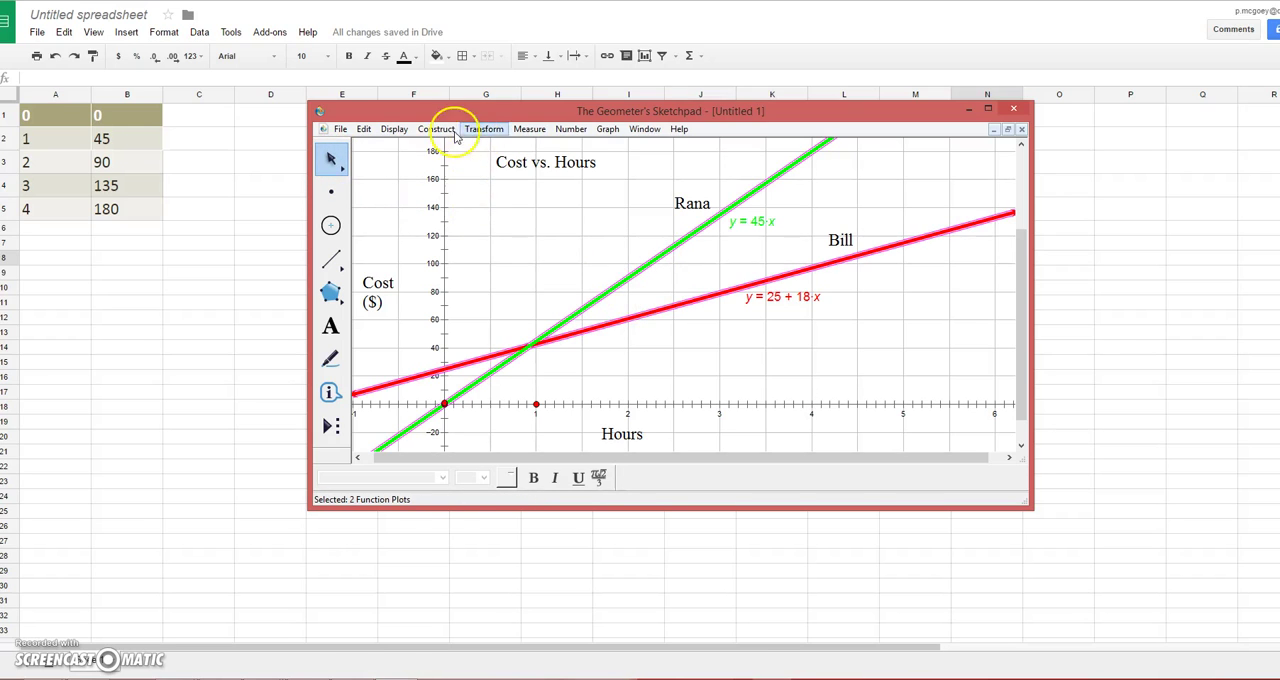
click(529, 129)
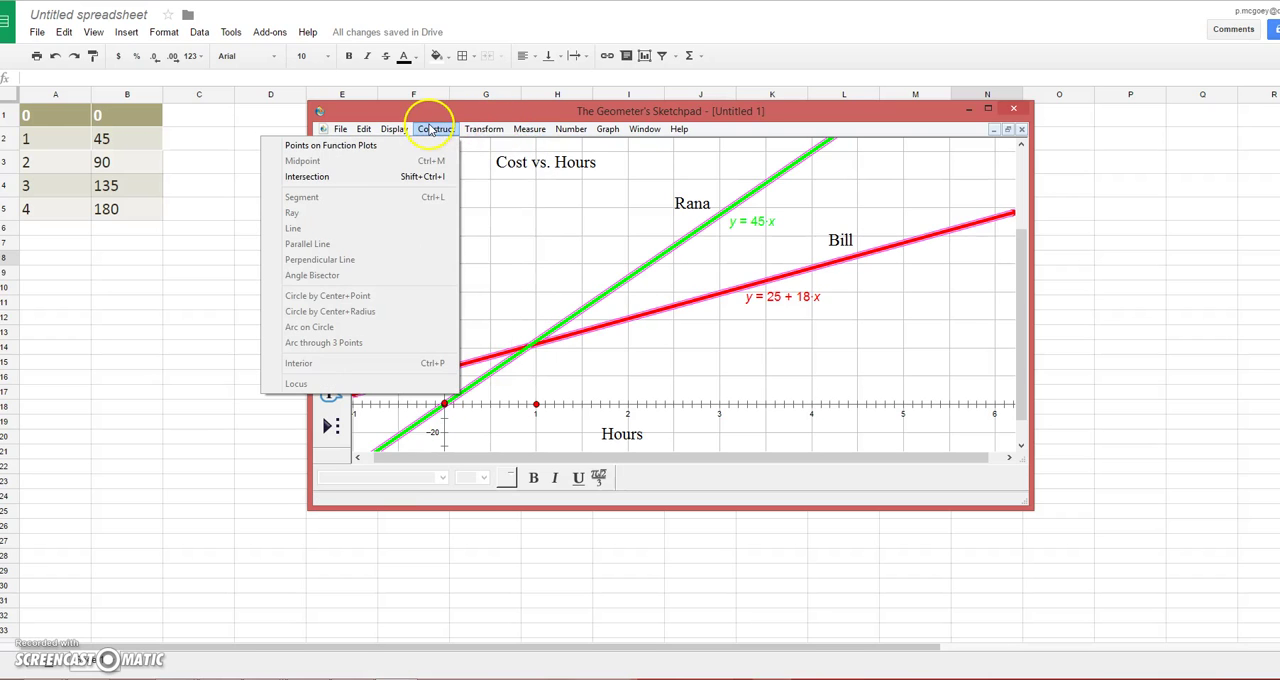
click(424, 176)
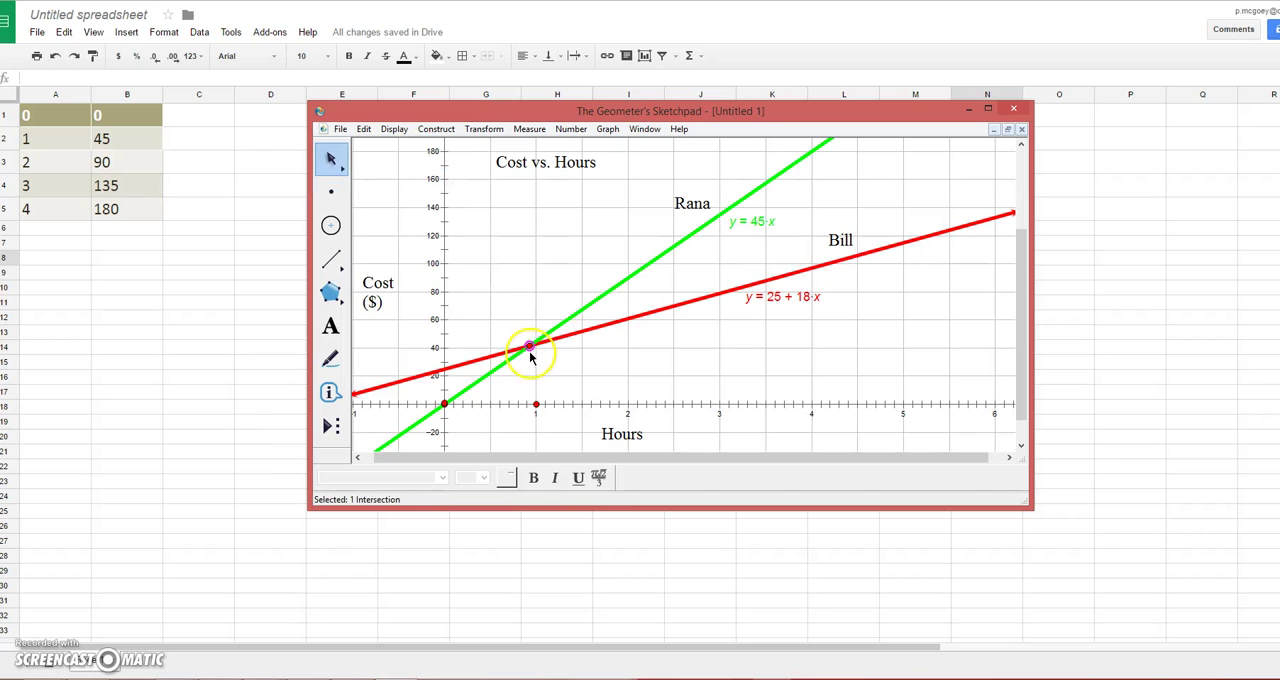
Step: Measure the coordinates of the intersection point and place the measurement beside the point
click(524, 130)
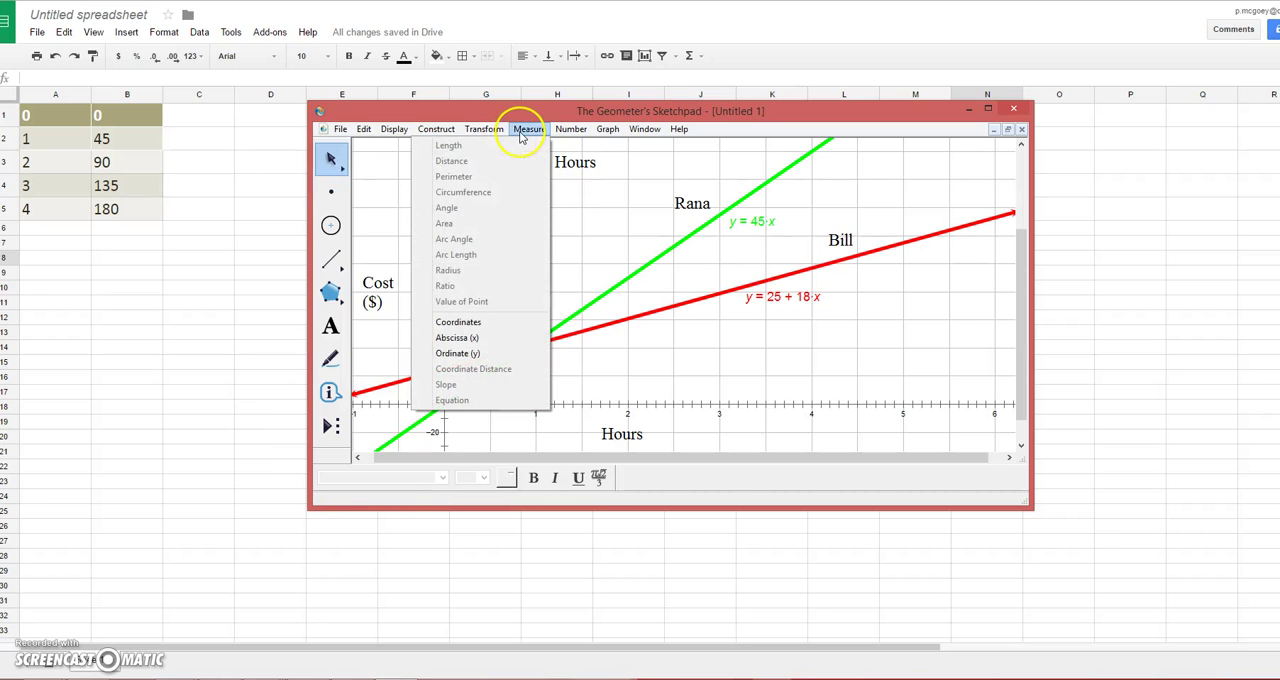
click(505, 322)
drag(886, 269, 618, 358)
click(769, 357)
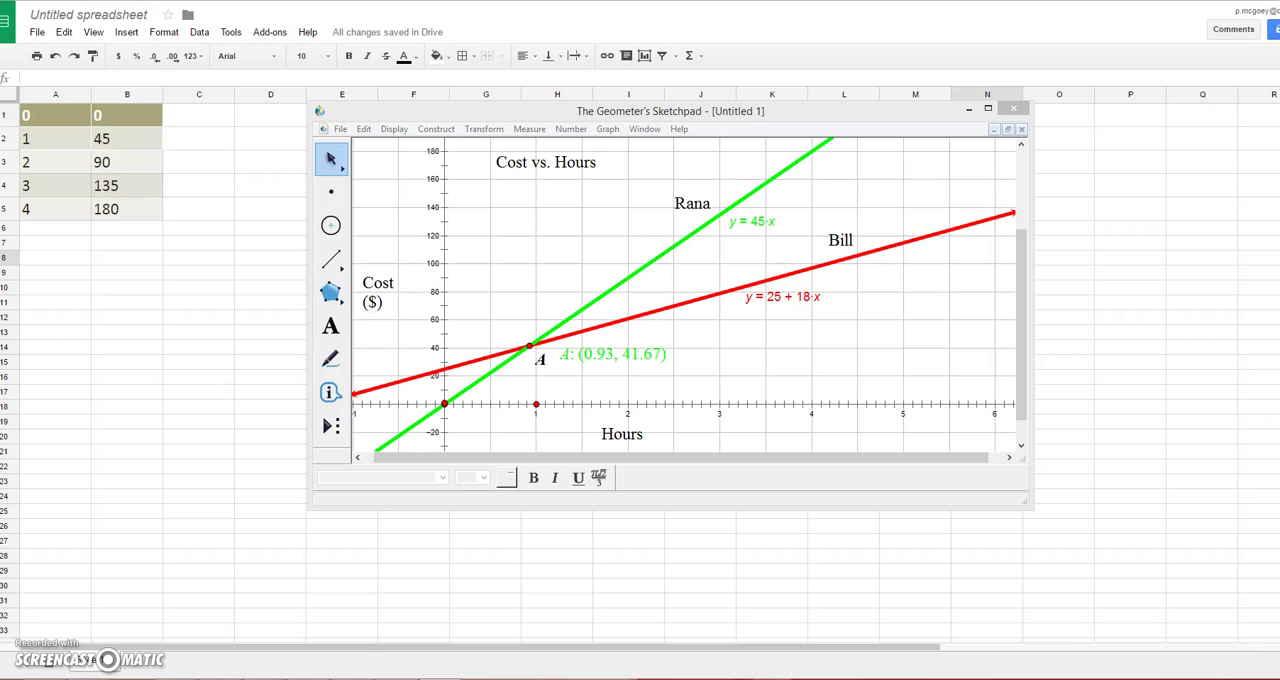
Step: Switch to TI-SmartView and clear the existing Y1 and Y2 equations on the calculator
mouse_move(0, 0)
mouse_down()
mouse_move(720, 69)
mouse_move(856, 114)
mouse_move(806, 167)
mouse_move(766, 170)
mouse_up()
click(510, 380)
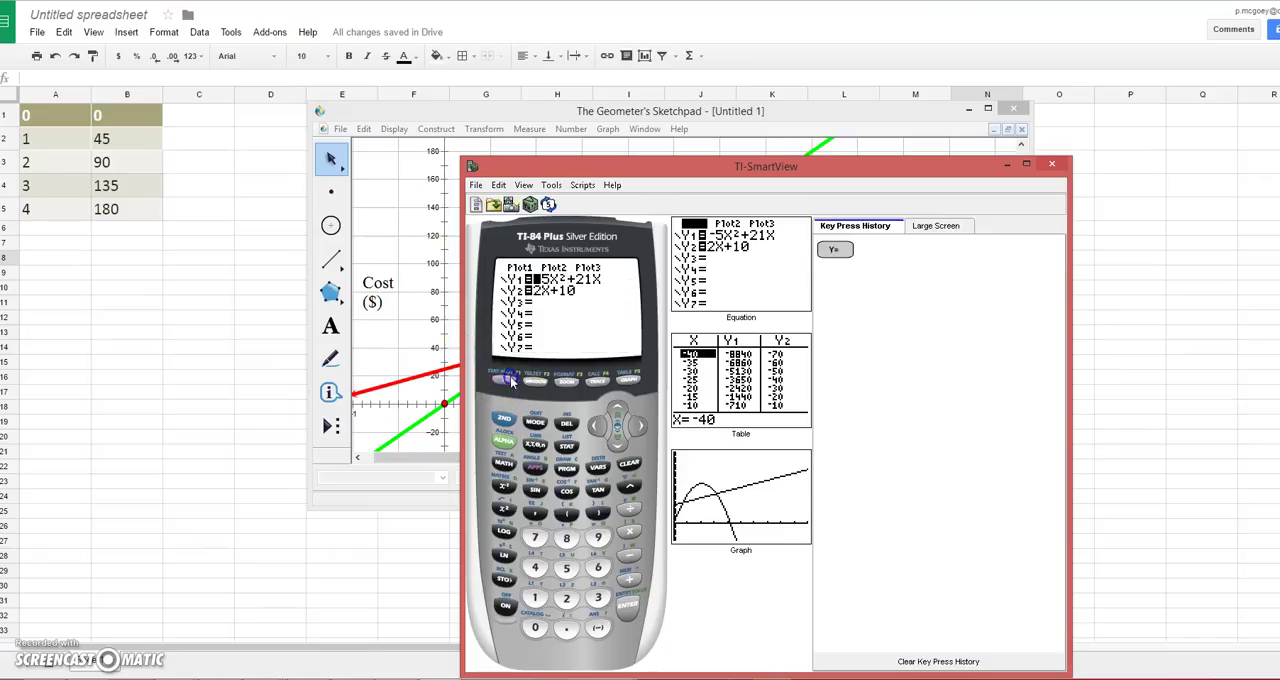
click(630, 467)
click(617, 438)
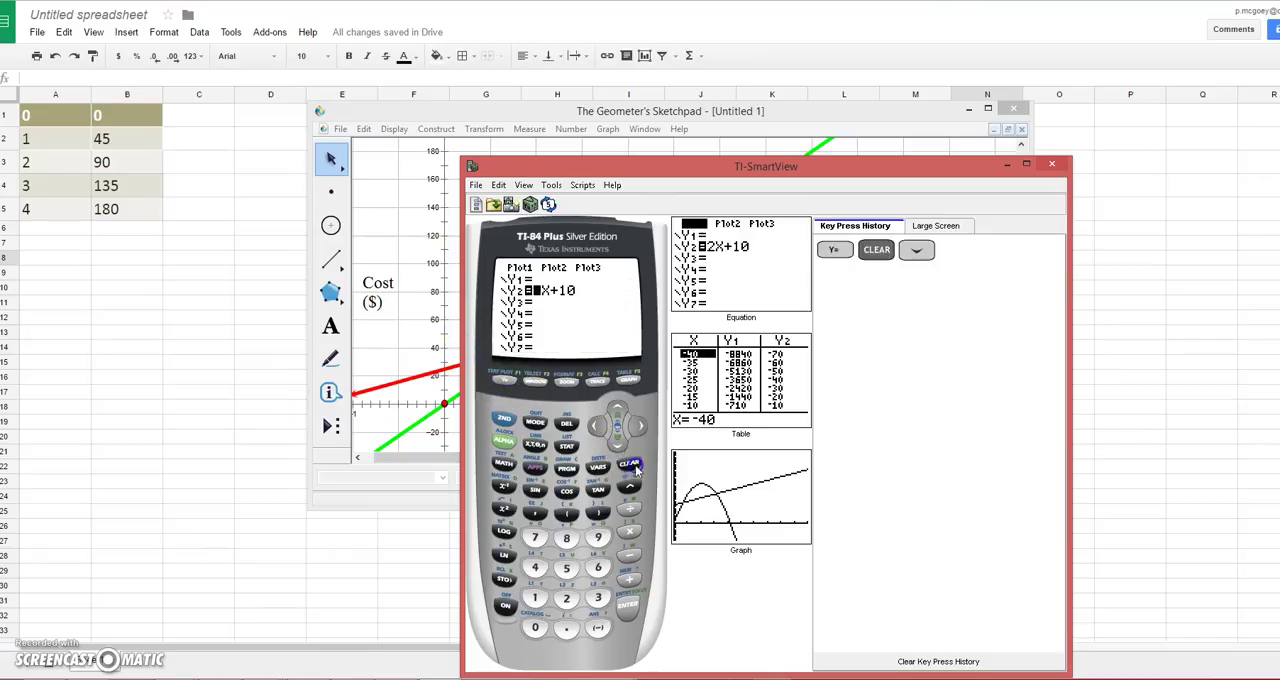
click(630, 466)
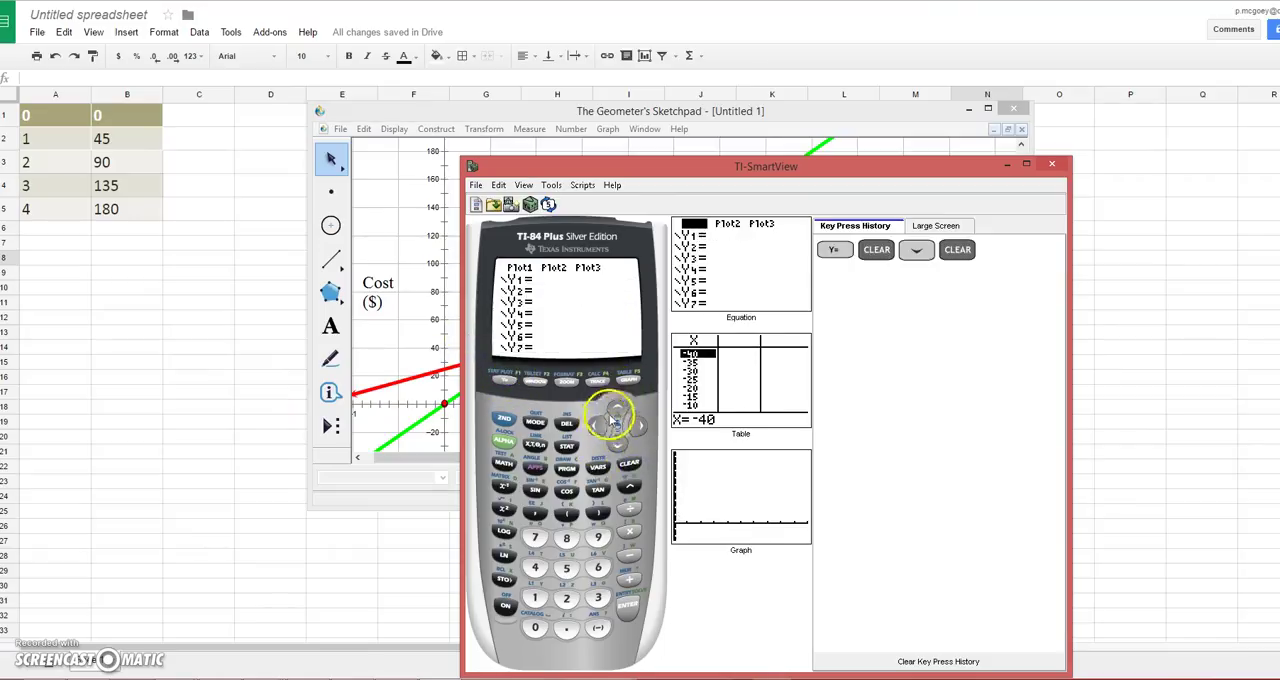
Step: Enter 45X as the Y1 equation
click(619, 404)
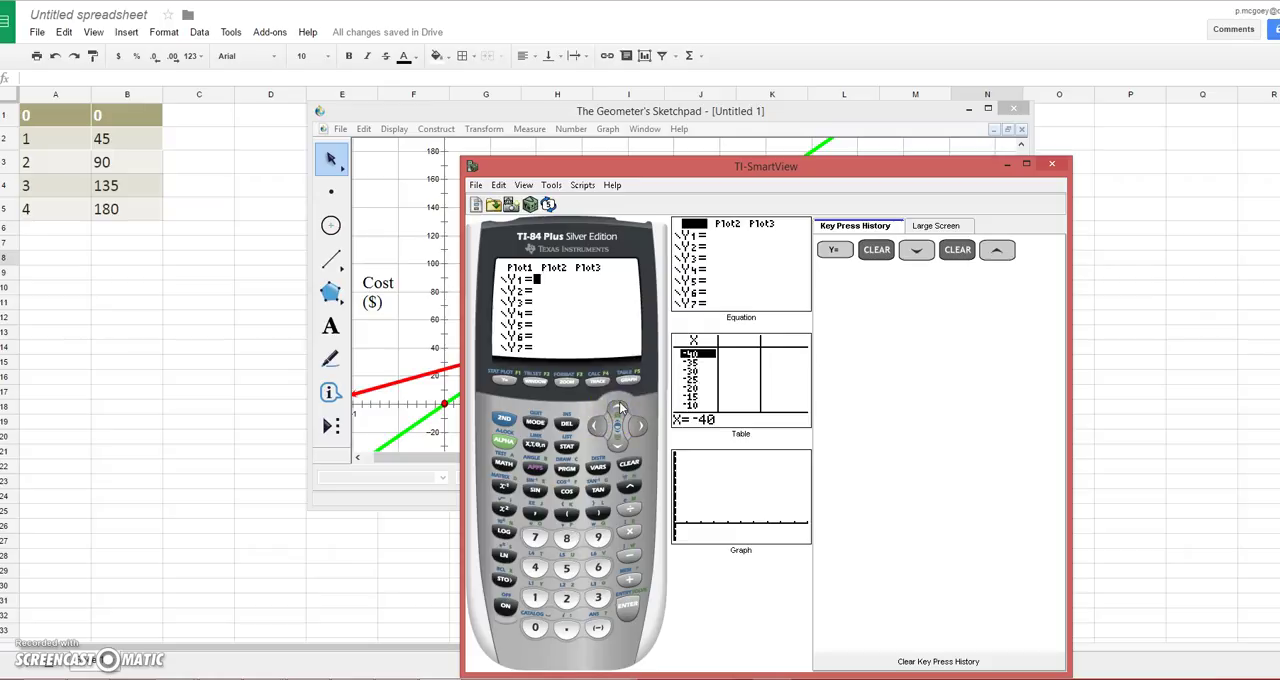
click(630, 556)
click(535, 567)
click(566, 567)
click(537, 443)
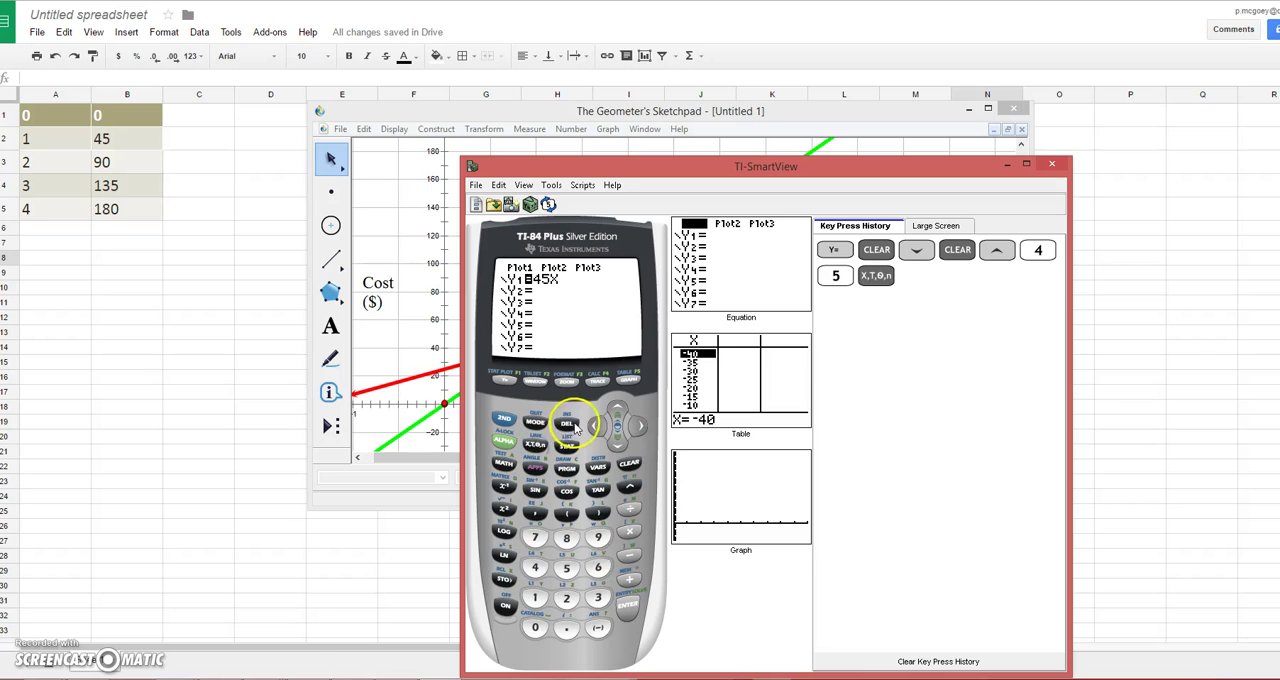
Step: Enter 25+18X as the Y2 equation
click(618, 448)
click(566, 597)
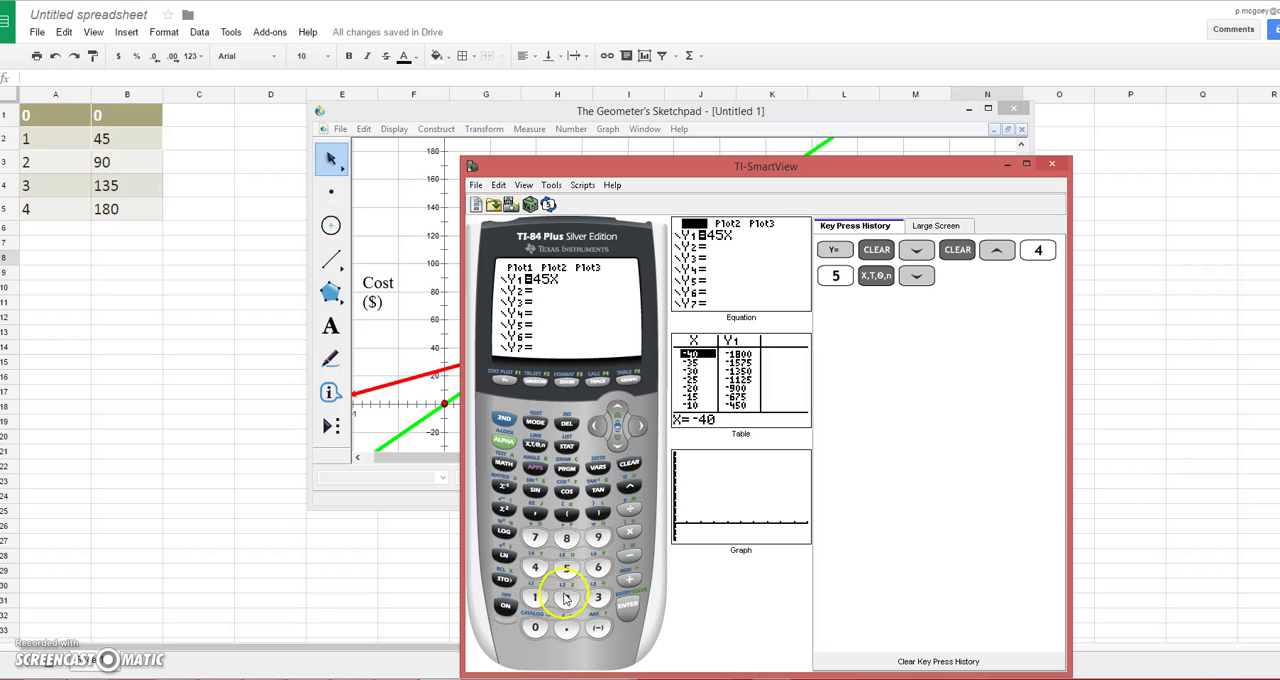
click(629, 579)
click(535, 597)
click(566, 537)
click(535, 446)
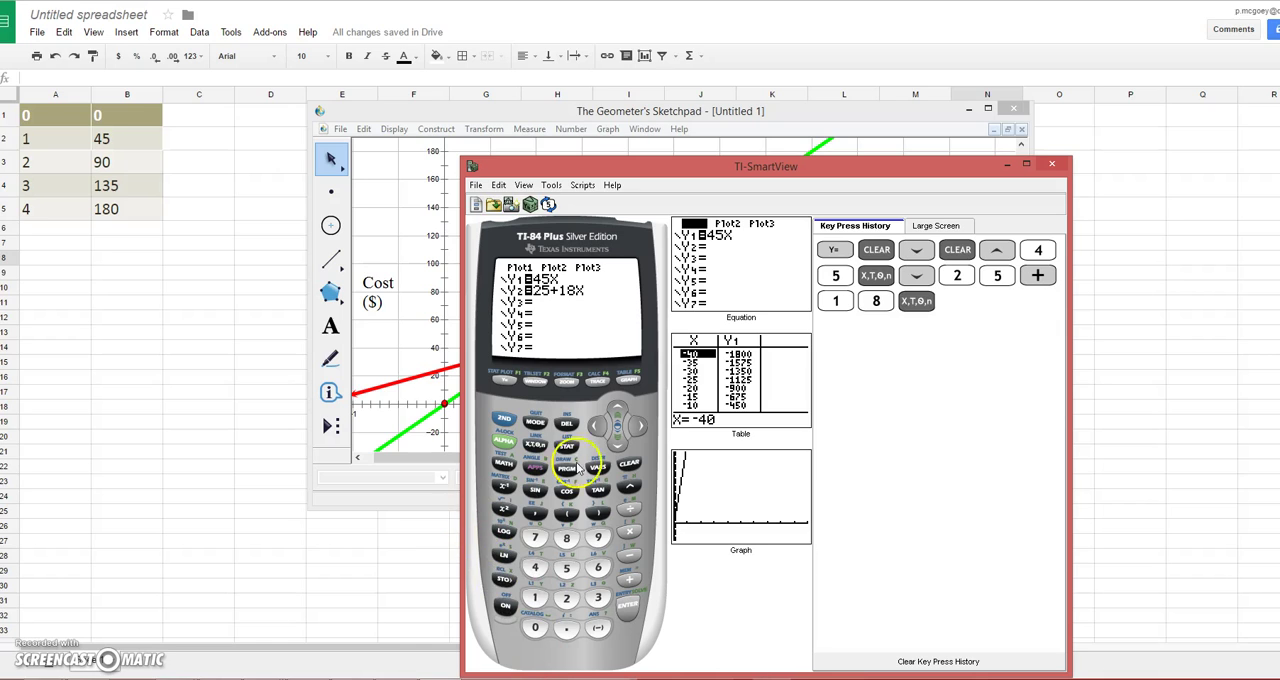
Step: Open the calculator's graph window settings and move the emulator window higher so the whole keypad is clear of the screen edge
click(534, 381)
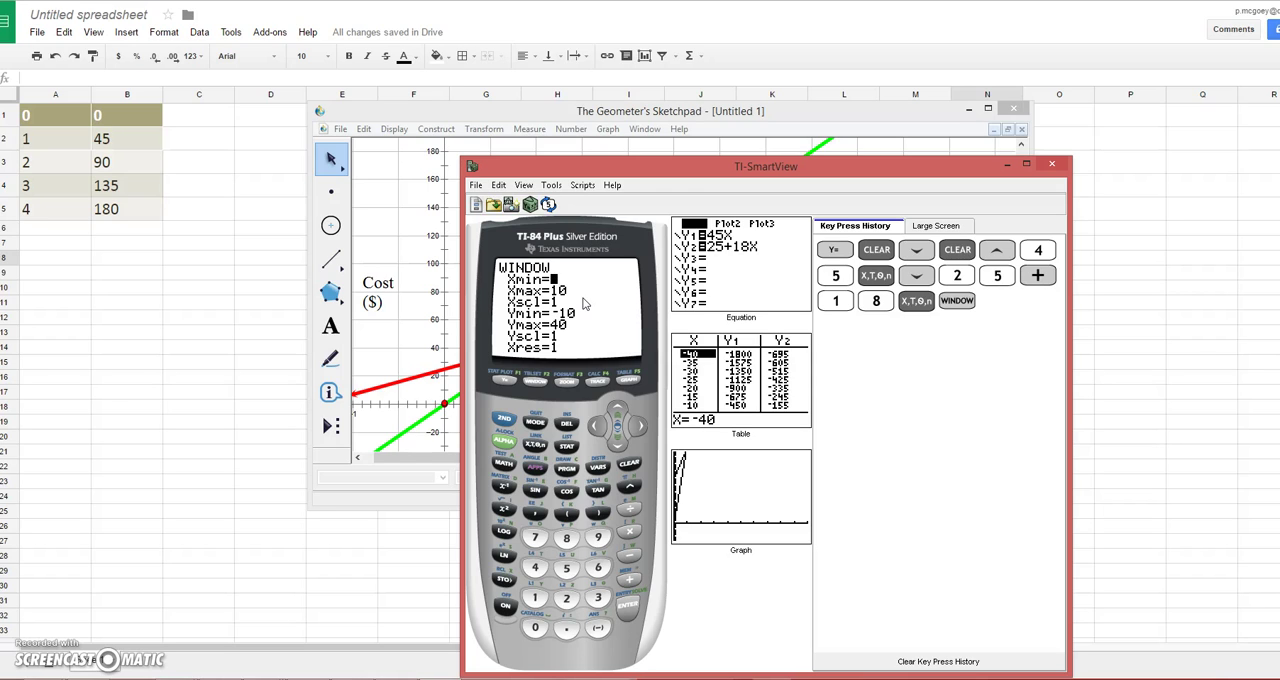
text(0)
drag(710, 166, 710, 71)
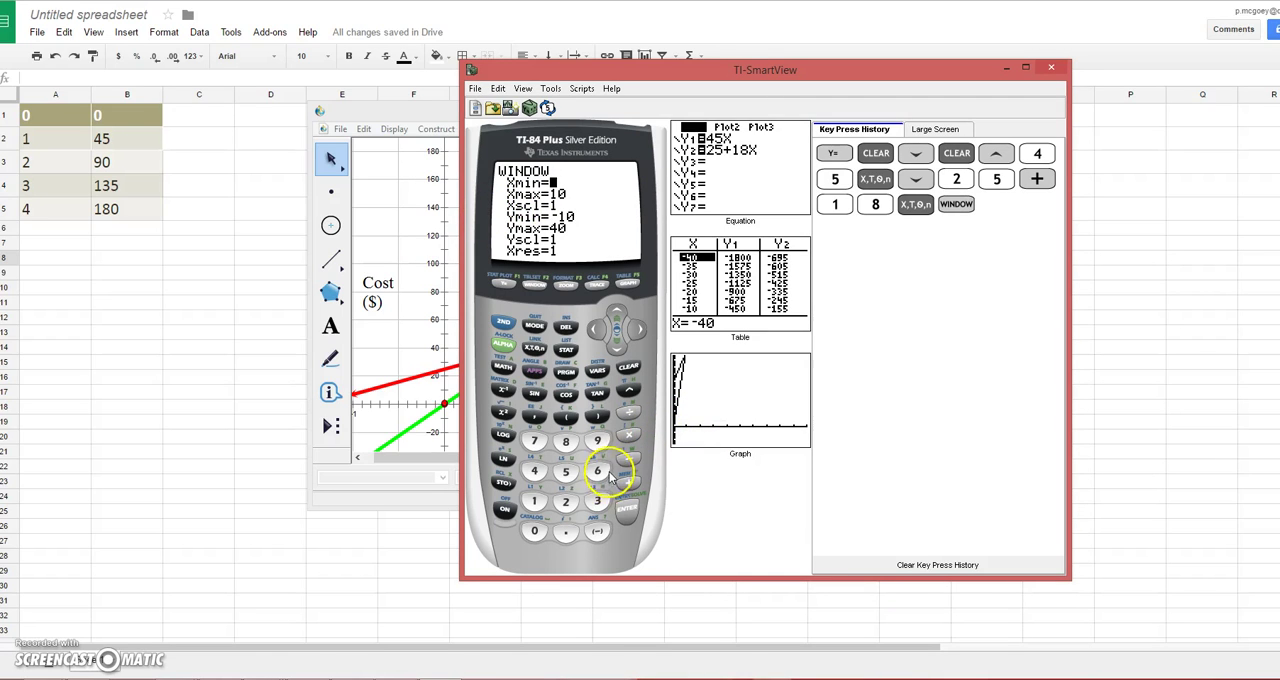
Step: Try graph window limits of -10 for Xmin and -20 for Xmax
click(597, 531)
click(533, 501)
click(532, 530)
click(616, 352)
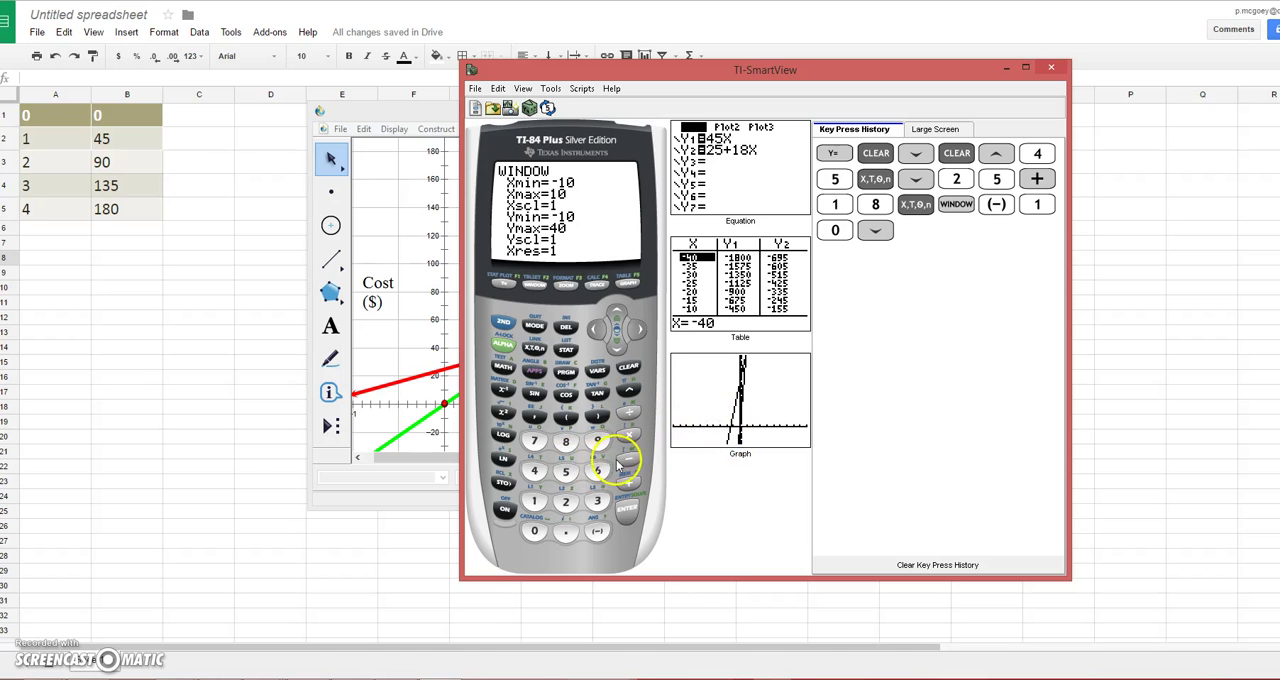
click(597, 529)
click(565, 502)
click(534, 531)
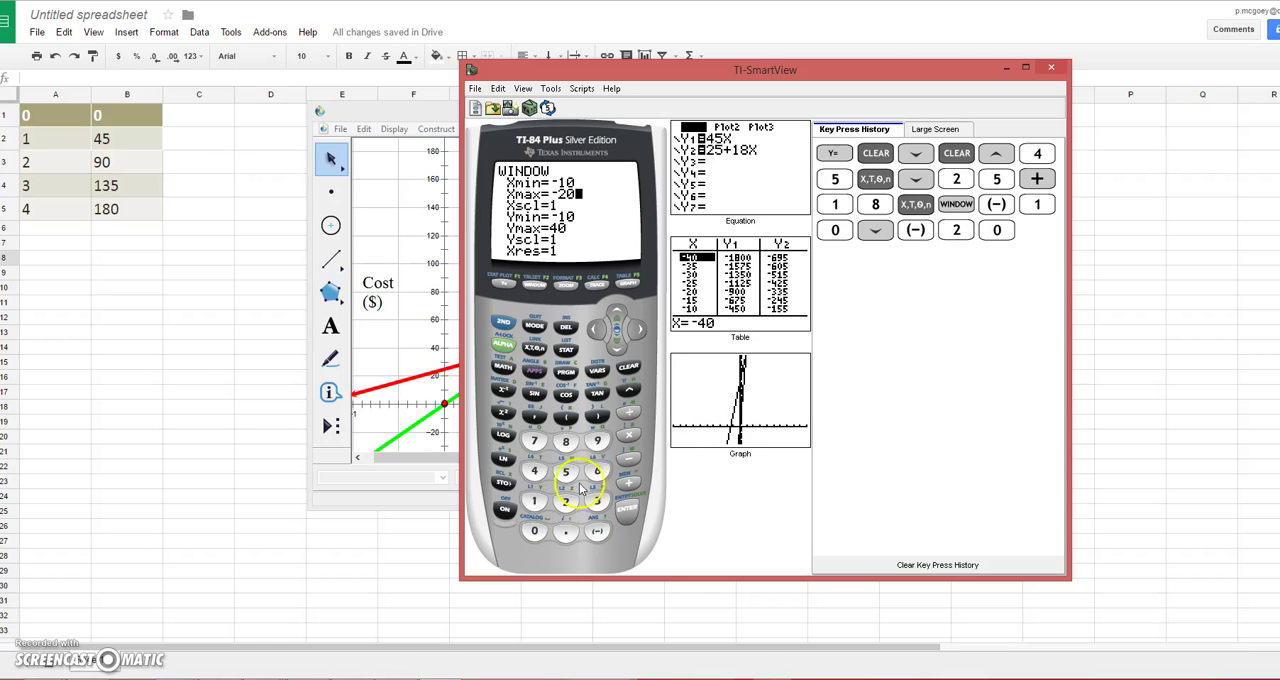
Step: Change the graph window limits to -20 for Xmin and 10 for Xmax
click(619, 315)
click(597, 531)
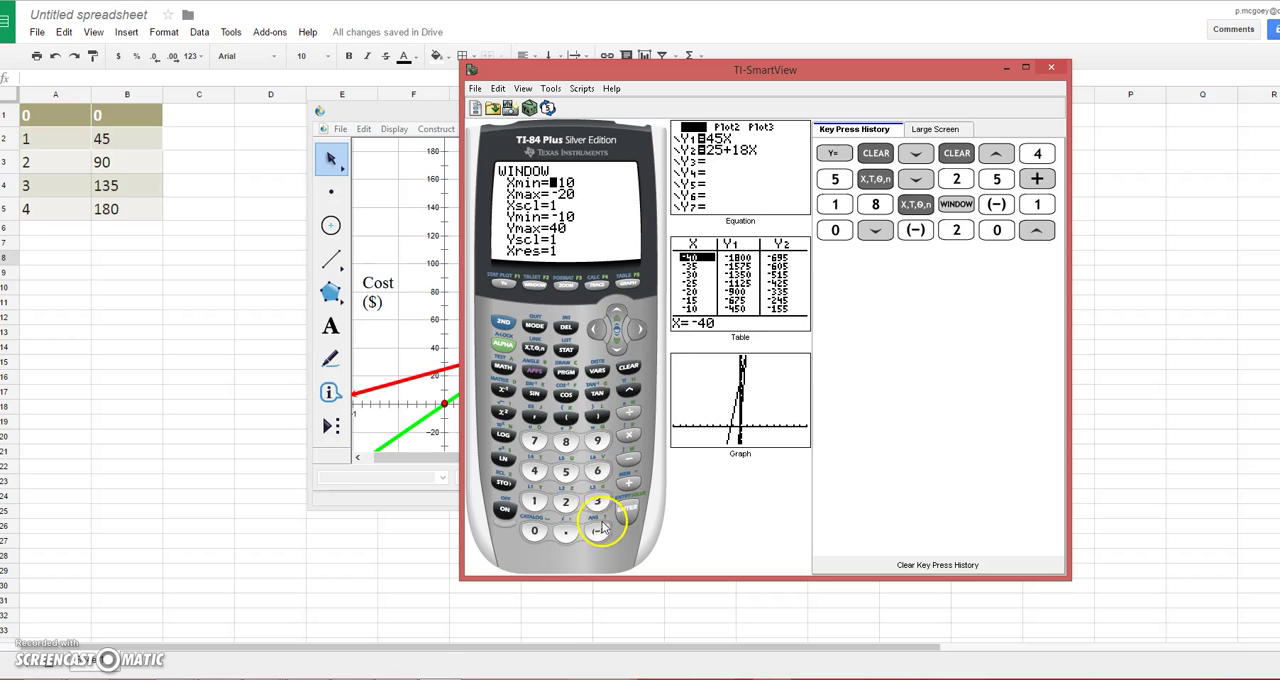
click(565, 502)
click(534, 531)
click(617, 343)
click(534, 501)
click(534, 531)
click(617, 343)
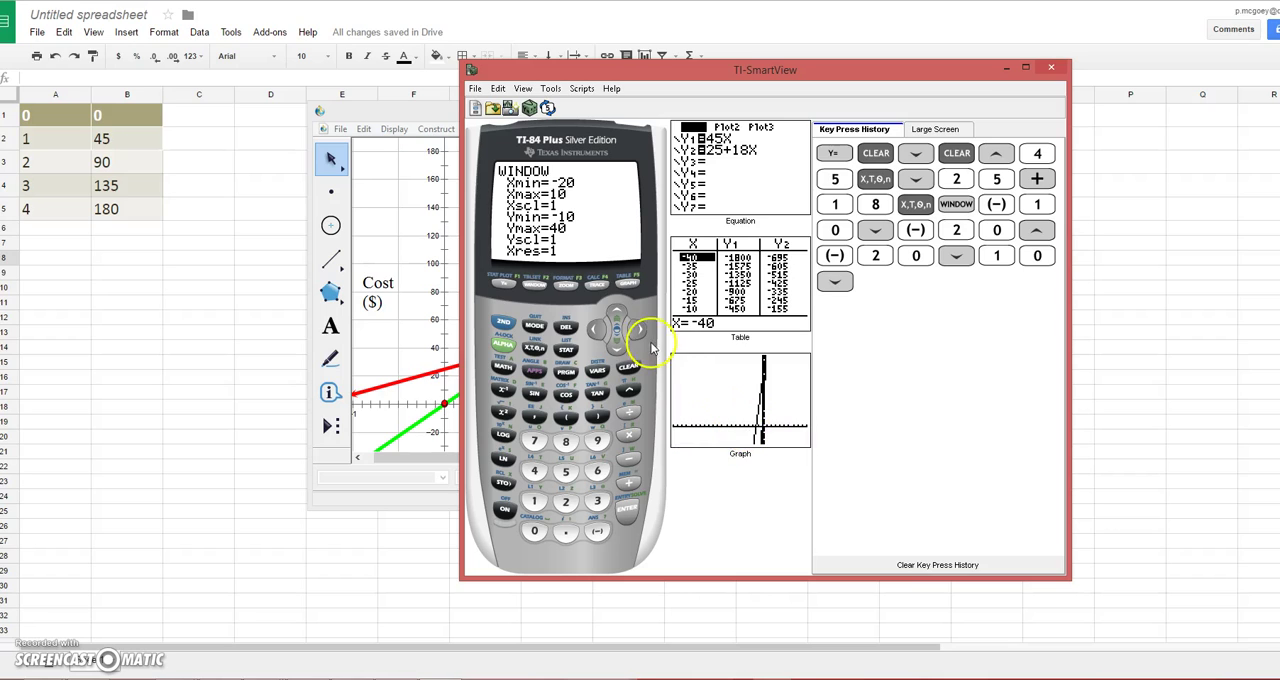
Step: Set the graph window's Xmin to 0 and Xmax to 5
click(618, 313)
click(618, 313)
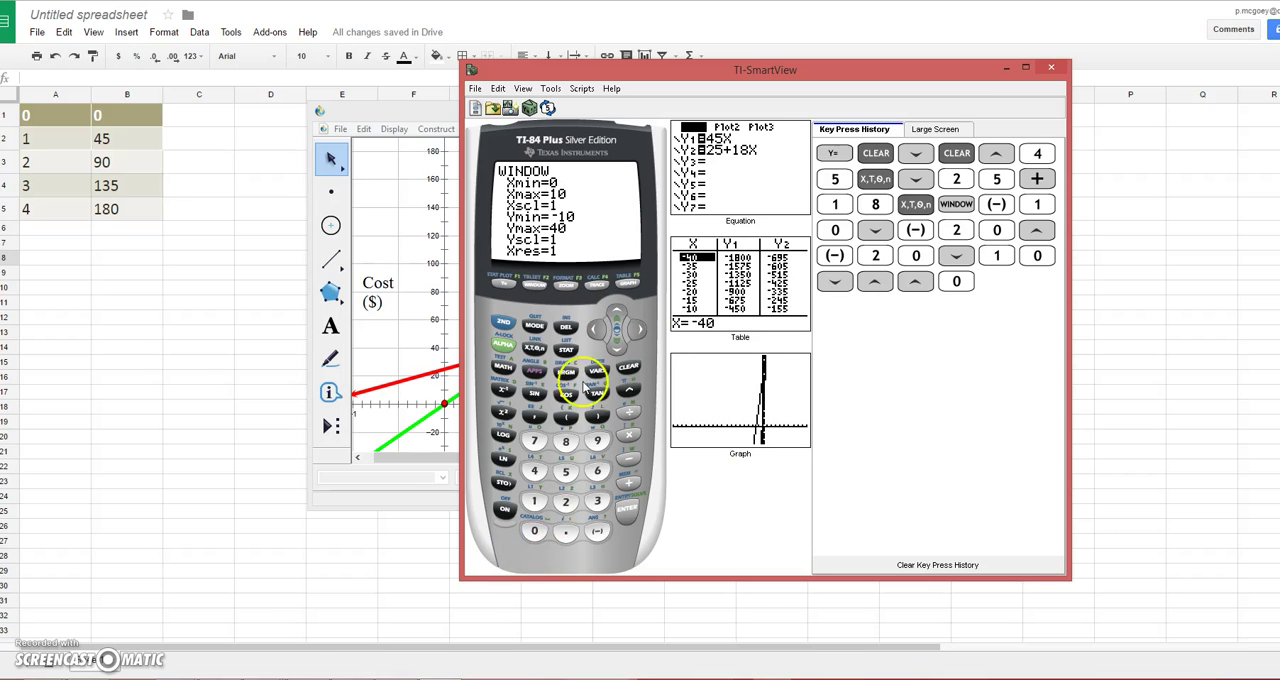
click(616, 348)
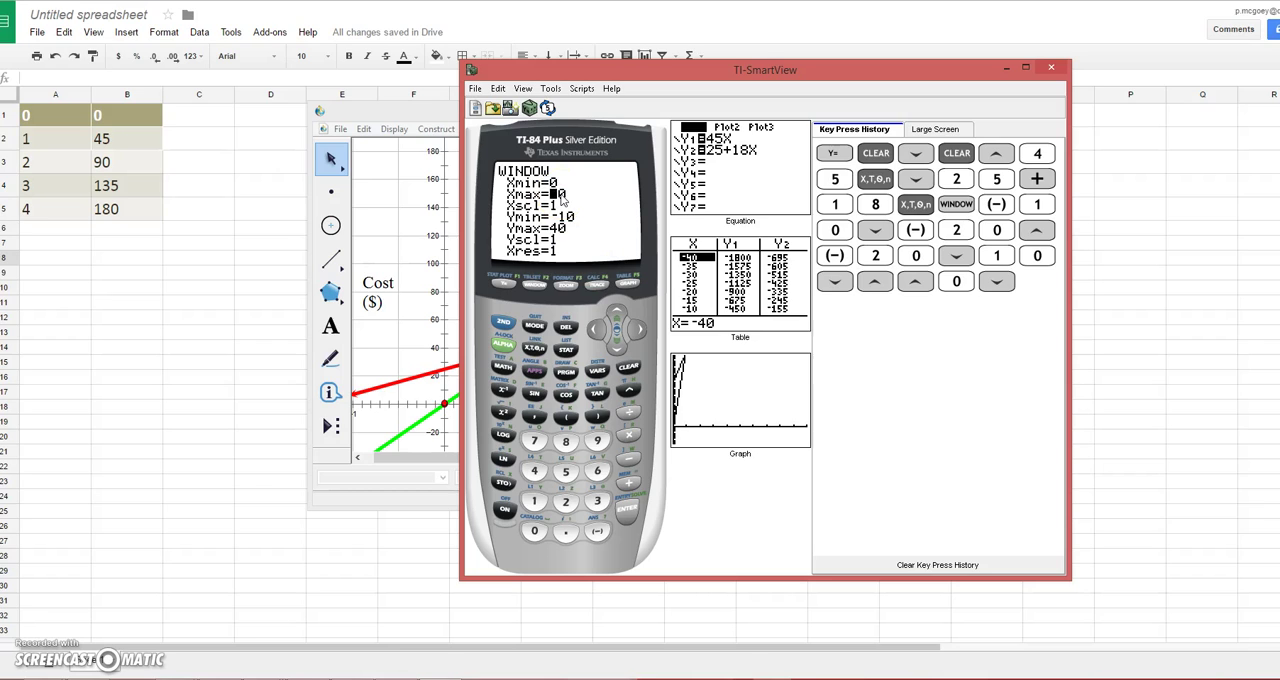
click(565, 471)
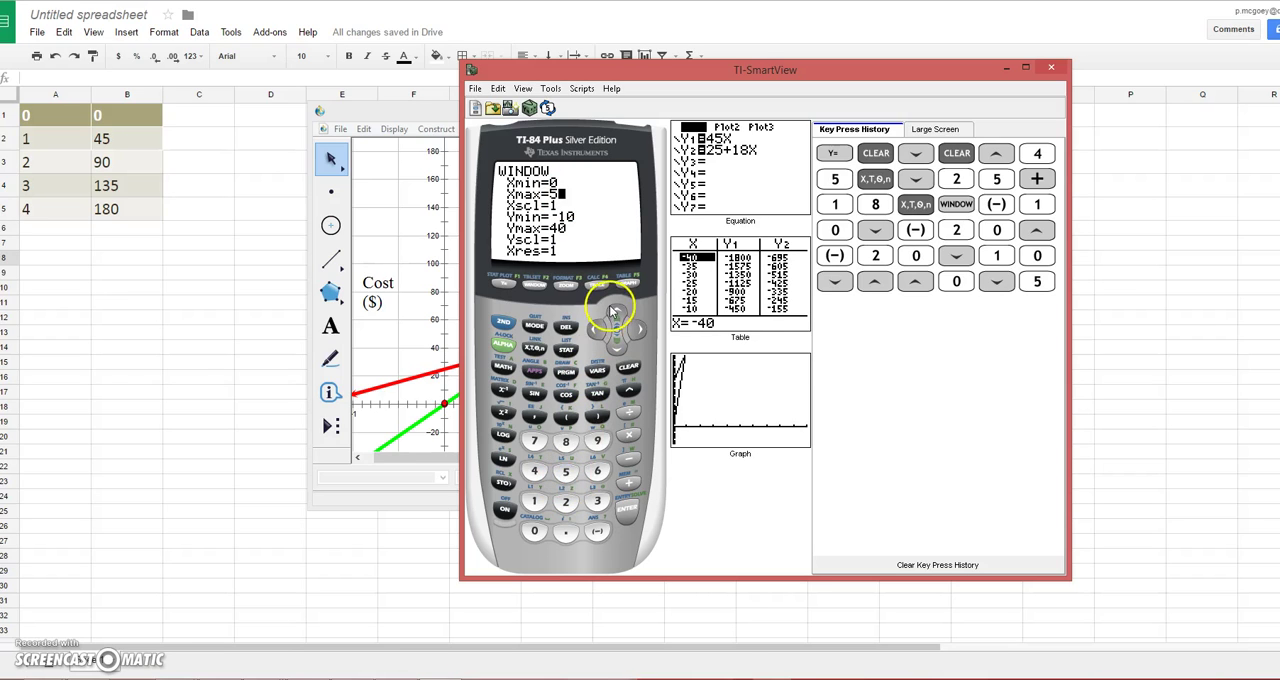
click(616, 349)
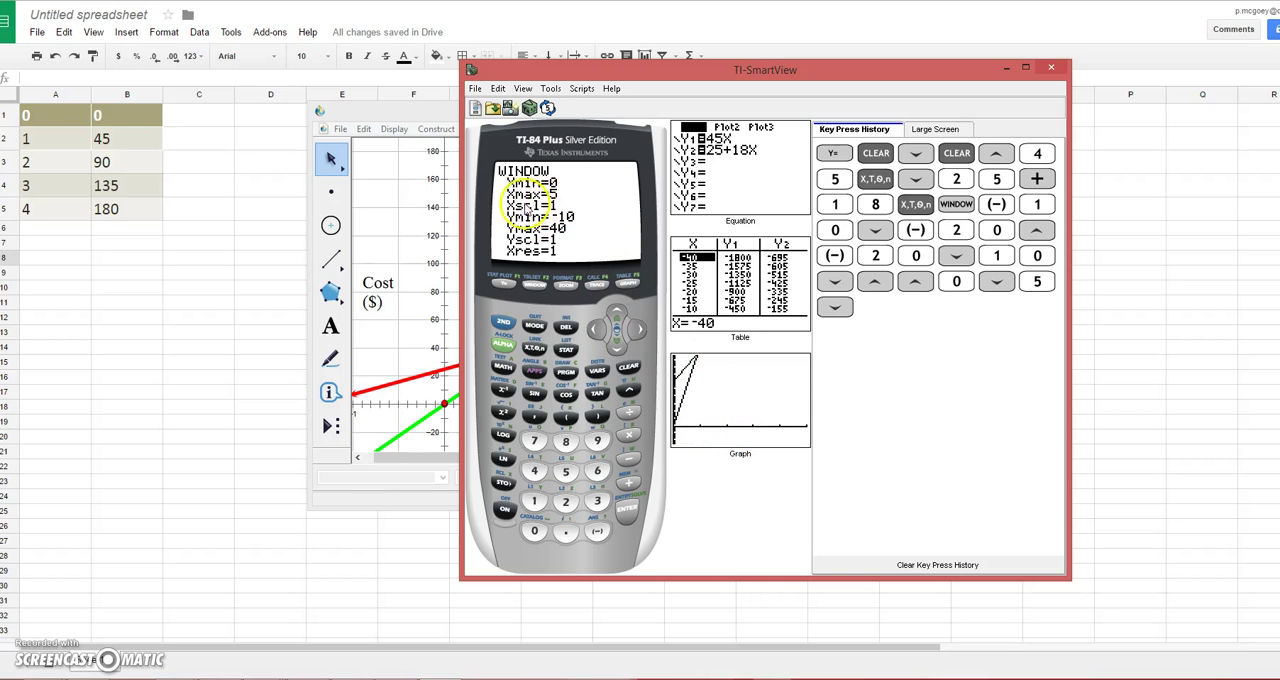
Step: Set the graph window's Ymin to 0 and Ymax to 200, and graph both equations
click(617, 346)
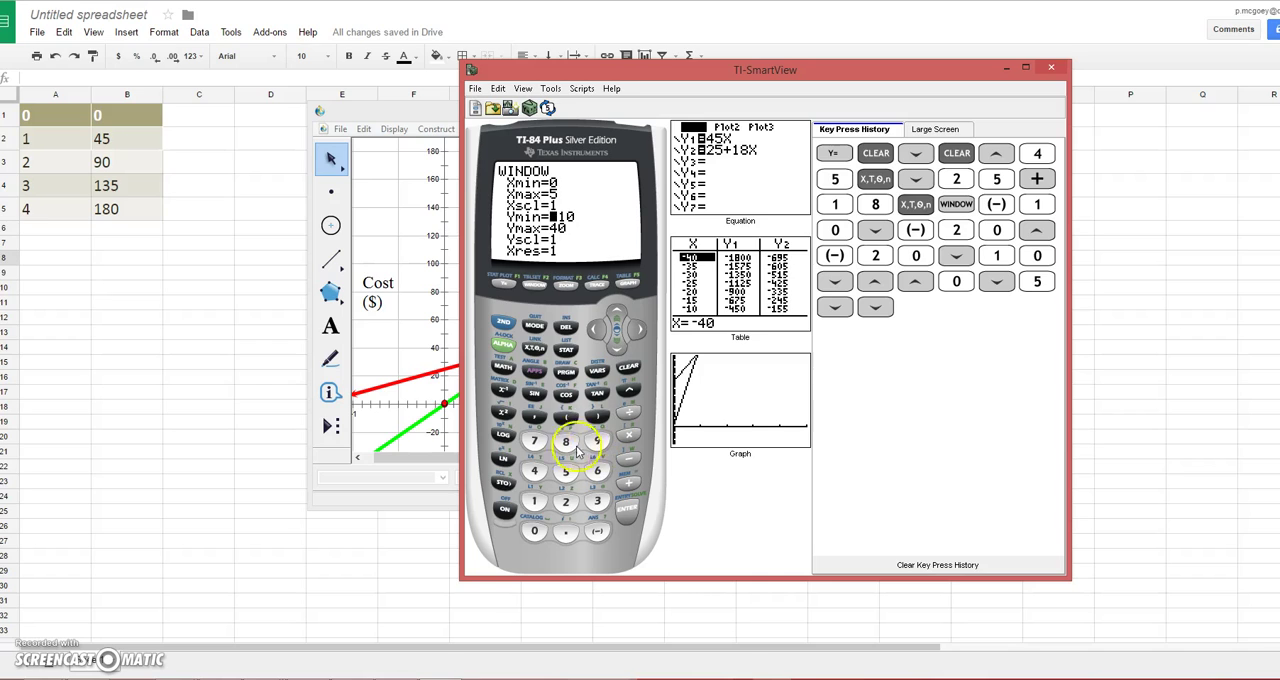
click(534, 531)
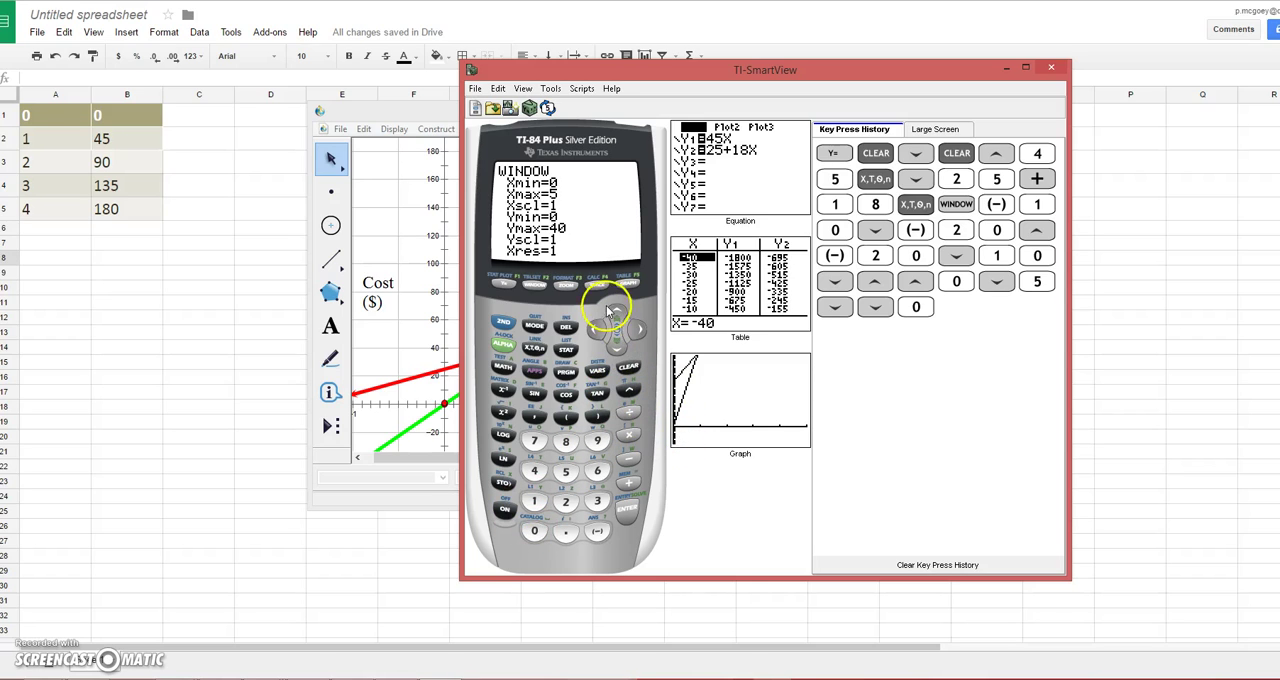
click(612, 350)
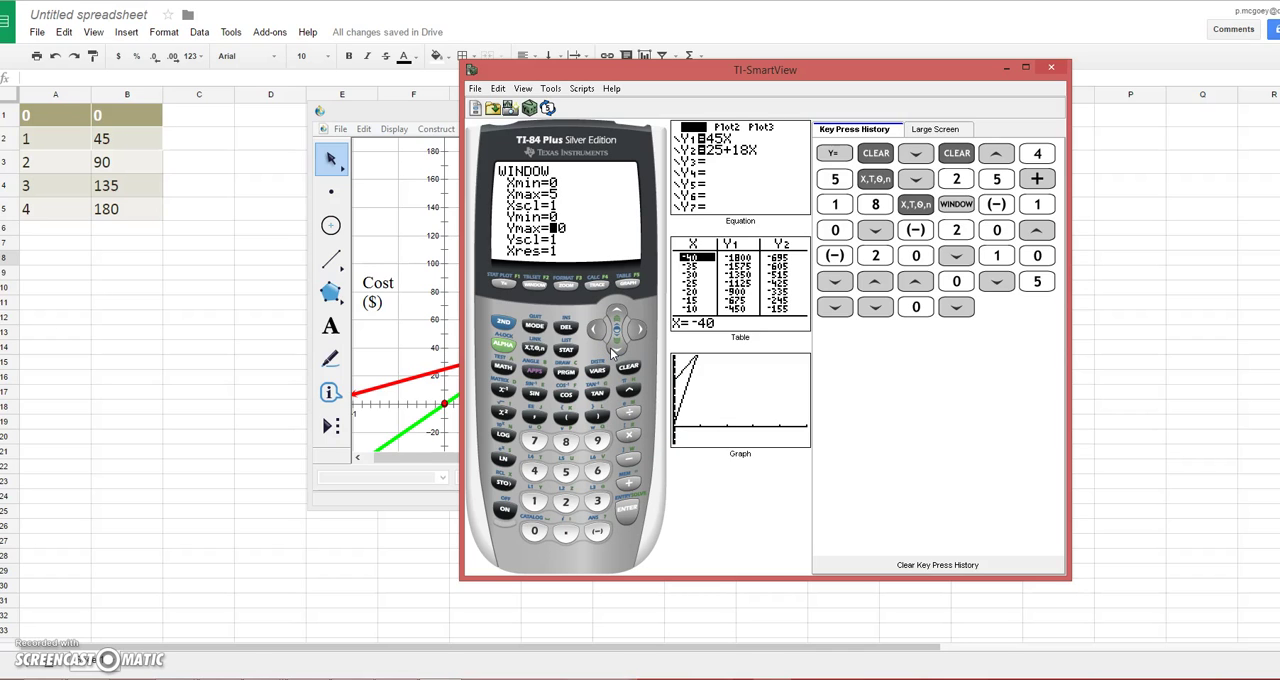
click(672, 440)
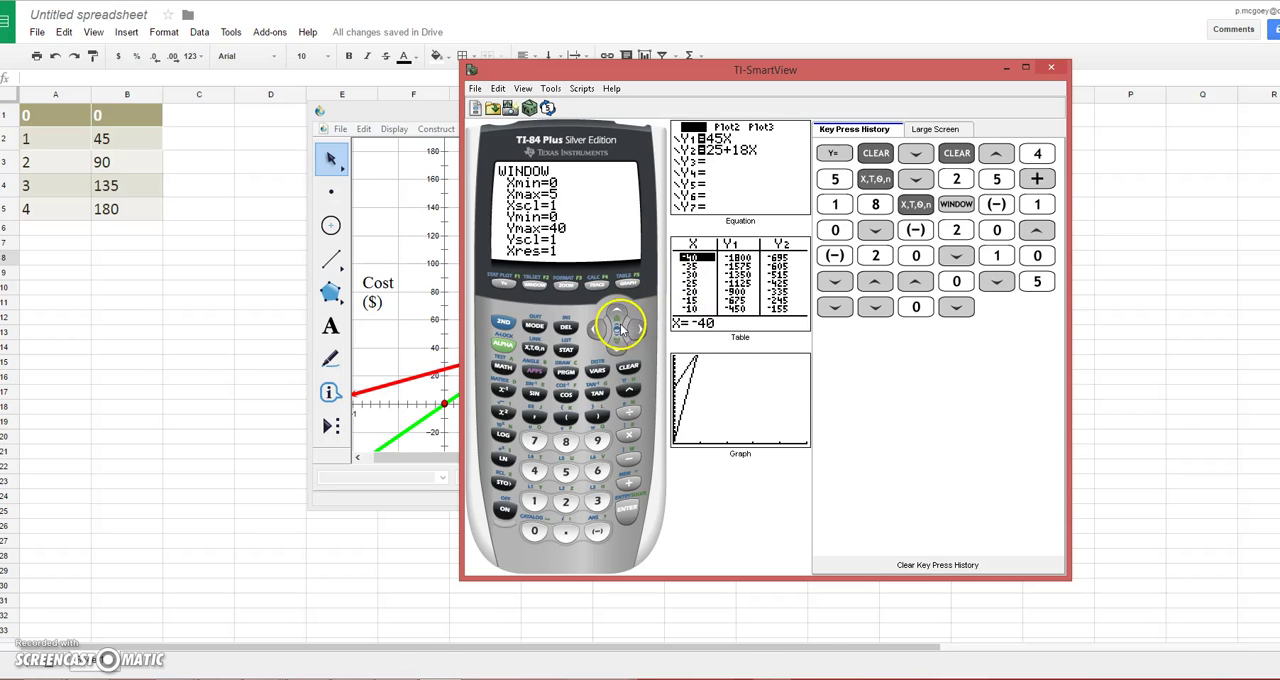
click(563, 500)
click(535, 531)
click(535, 531)
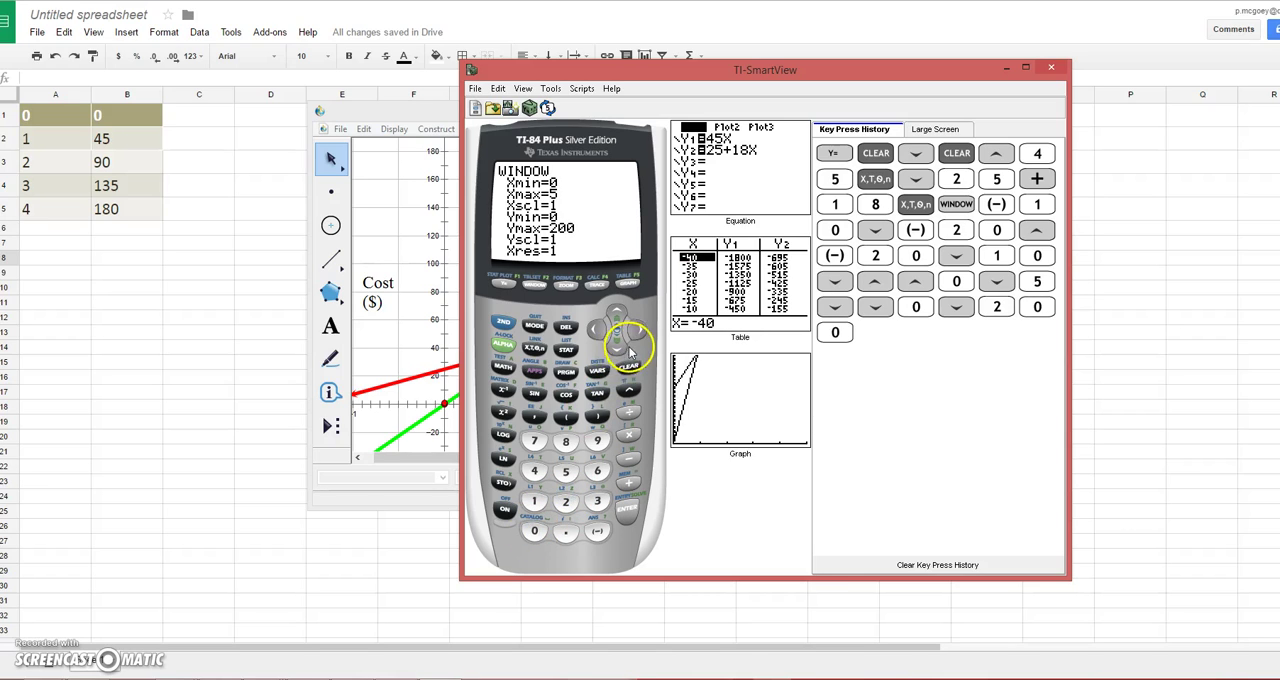
click(617, 348)
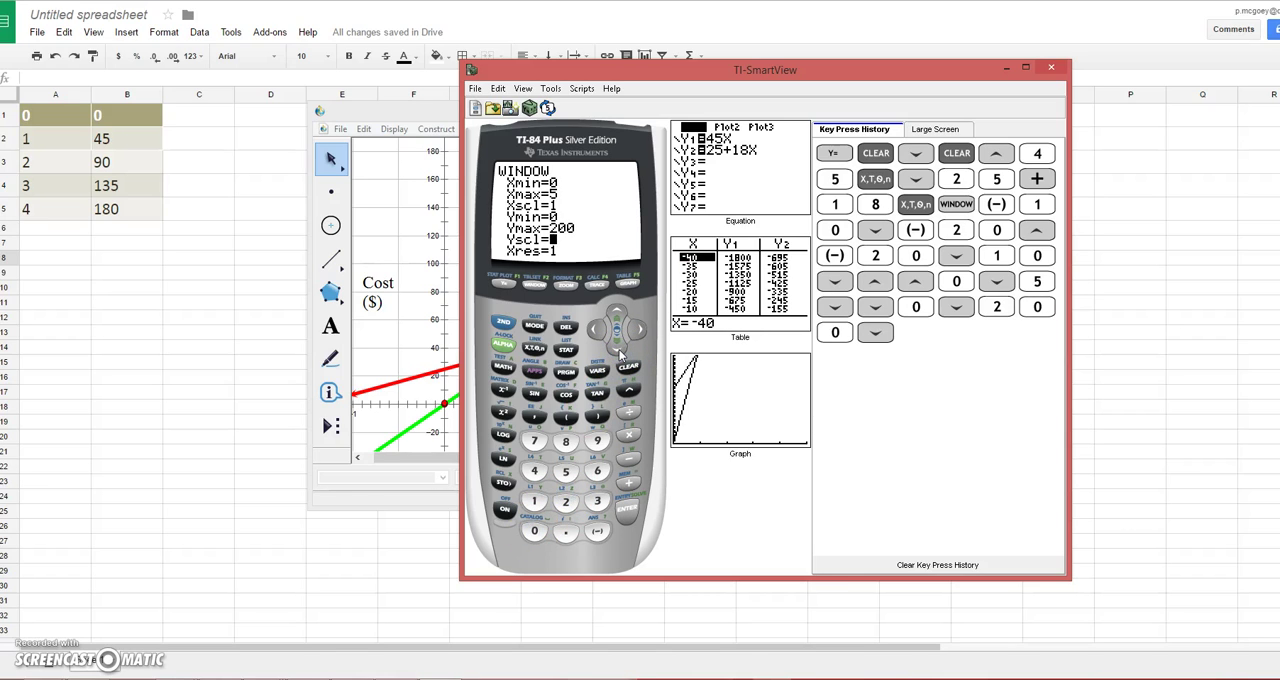
click(627, 285)
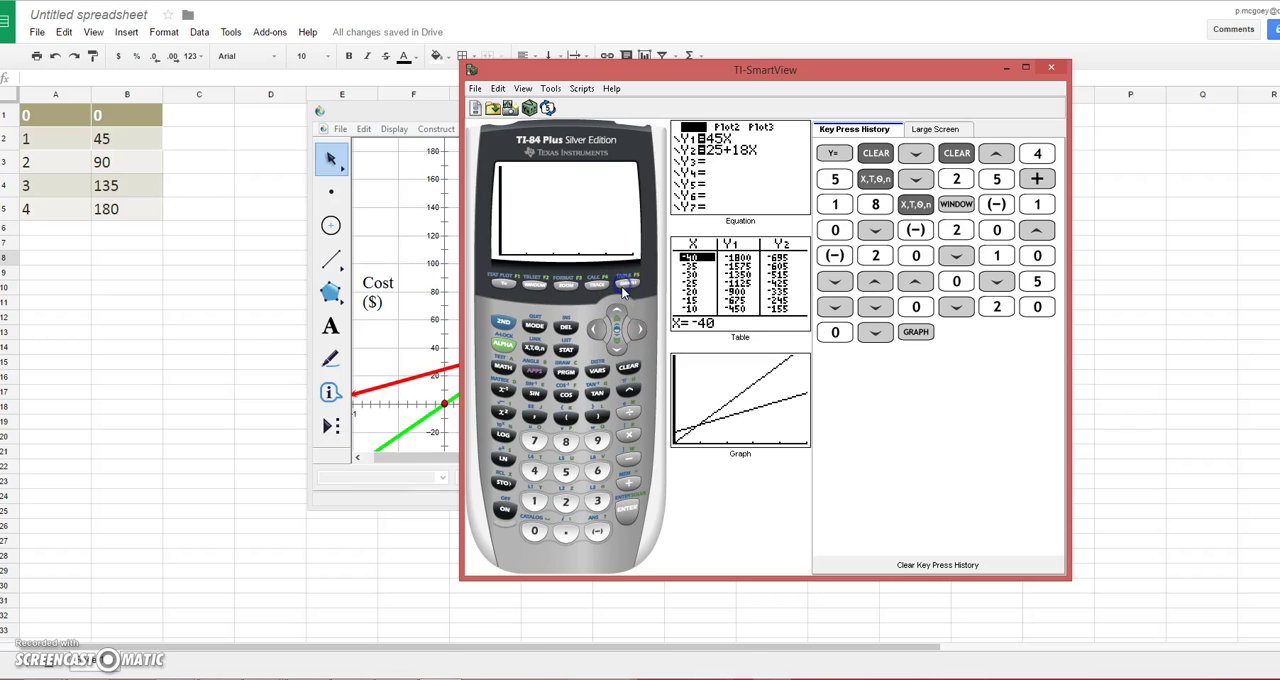